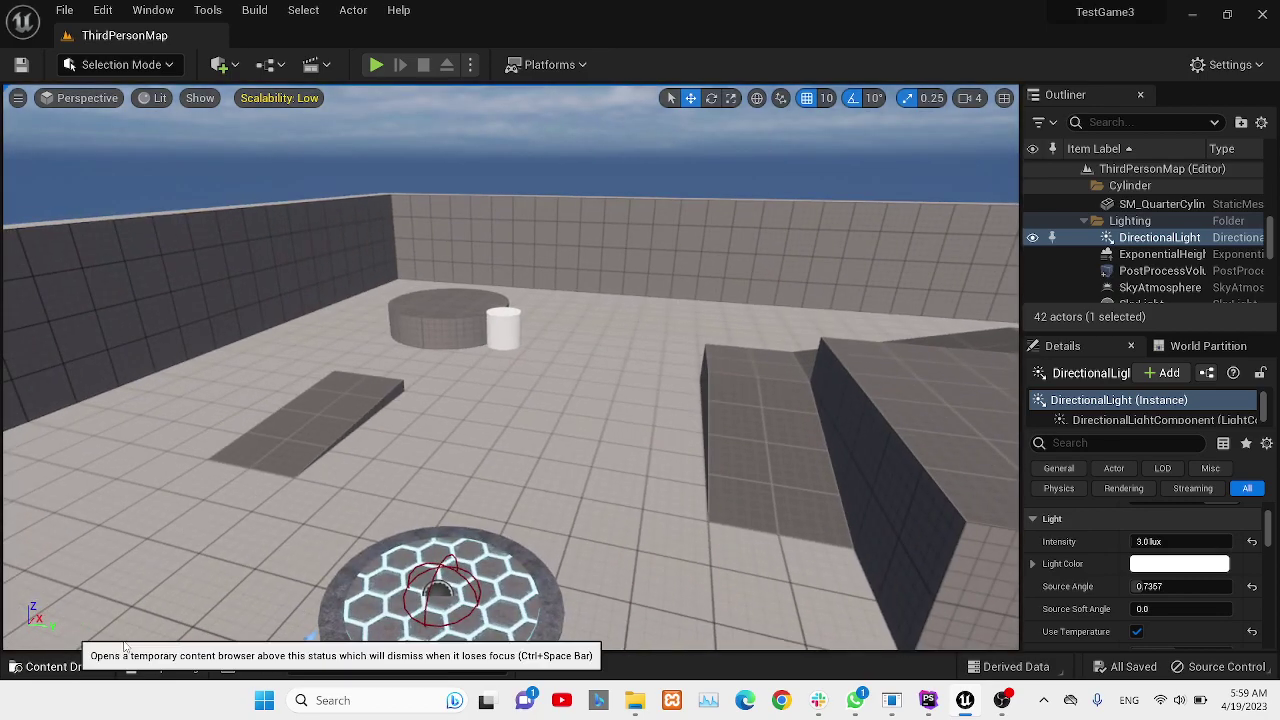
Show the Blueprints folder (CrusherBP, RandomWall, TrampBP) in the content drawer and enlarge the drawer.
{"action": "left_click", "coordinate": [75, 665]}
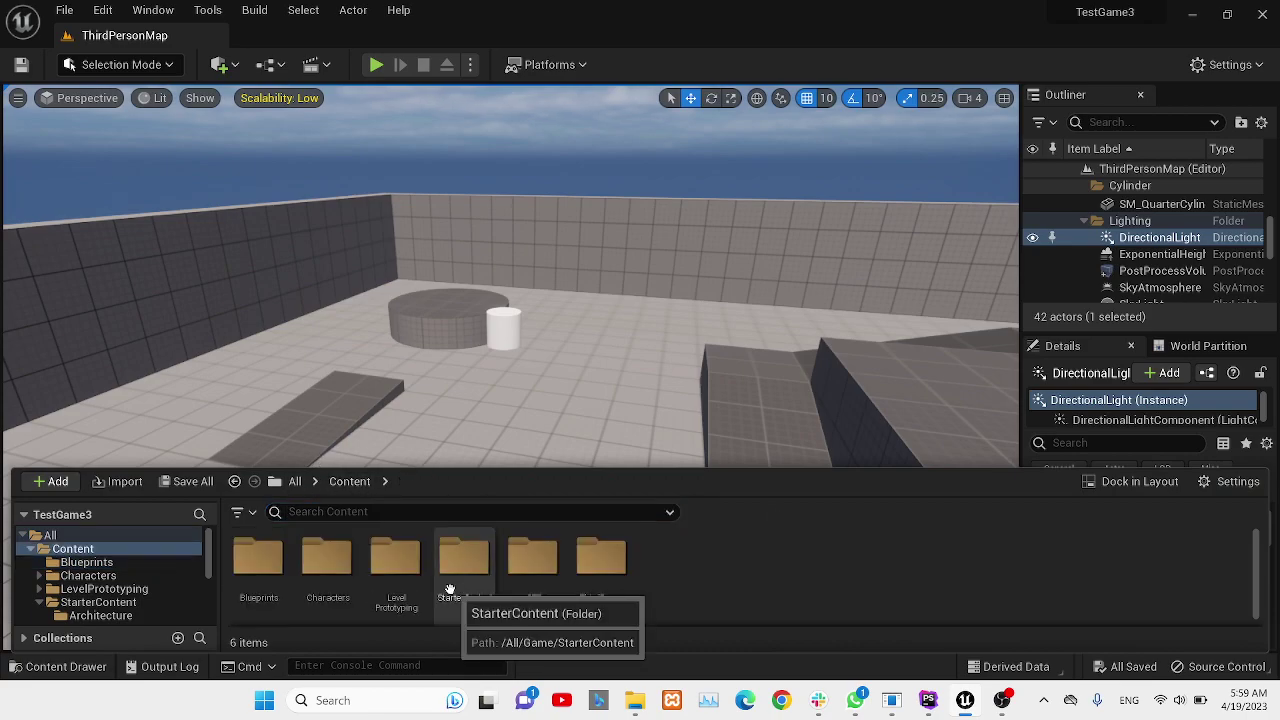
{"action": "double_click", "coordinate": [253, 560]}
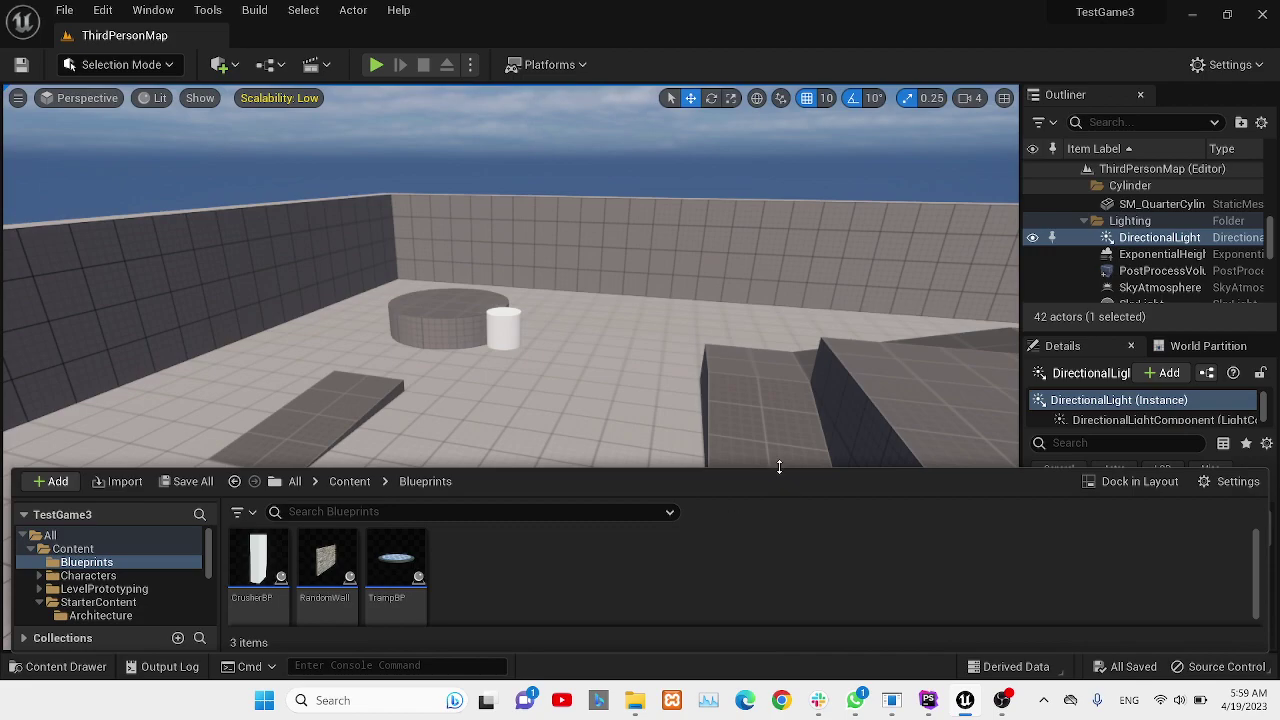
{"action": "left_click_drag", "start_coordinate": [777, 465], "coordinate": [771, 408]}
Add a new Blueprint Class with parent Actor, named TeleportBP.
{"action": "right_click", "coordinate": [557, 550]}
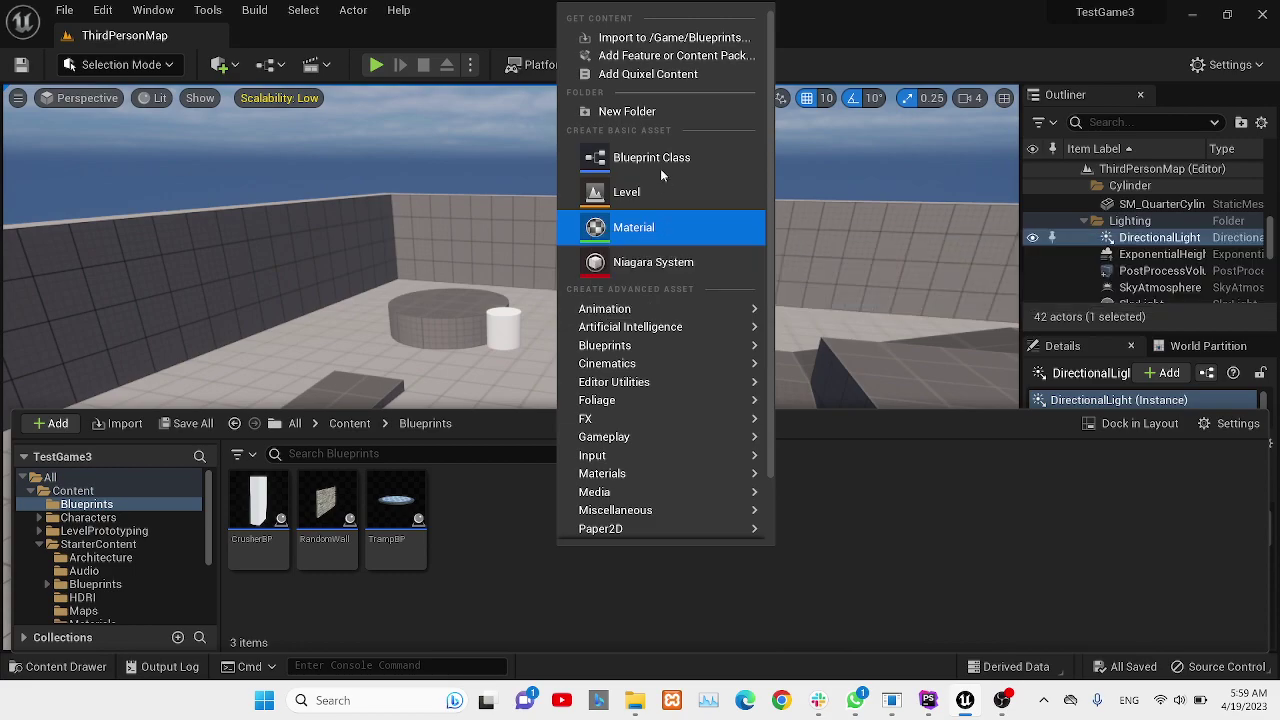
{"action": "right_click", "coordinate": [459, 577]}
{"action": "right_click", "coordinate": [459, 577]}
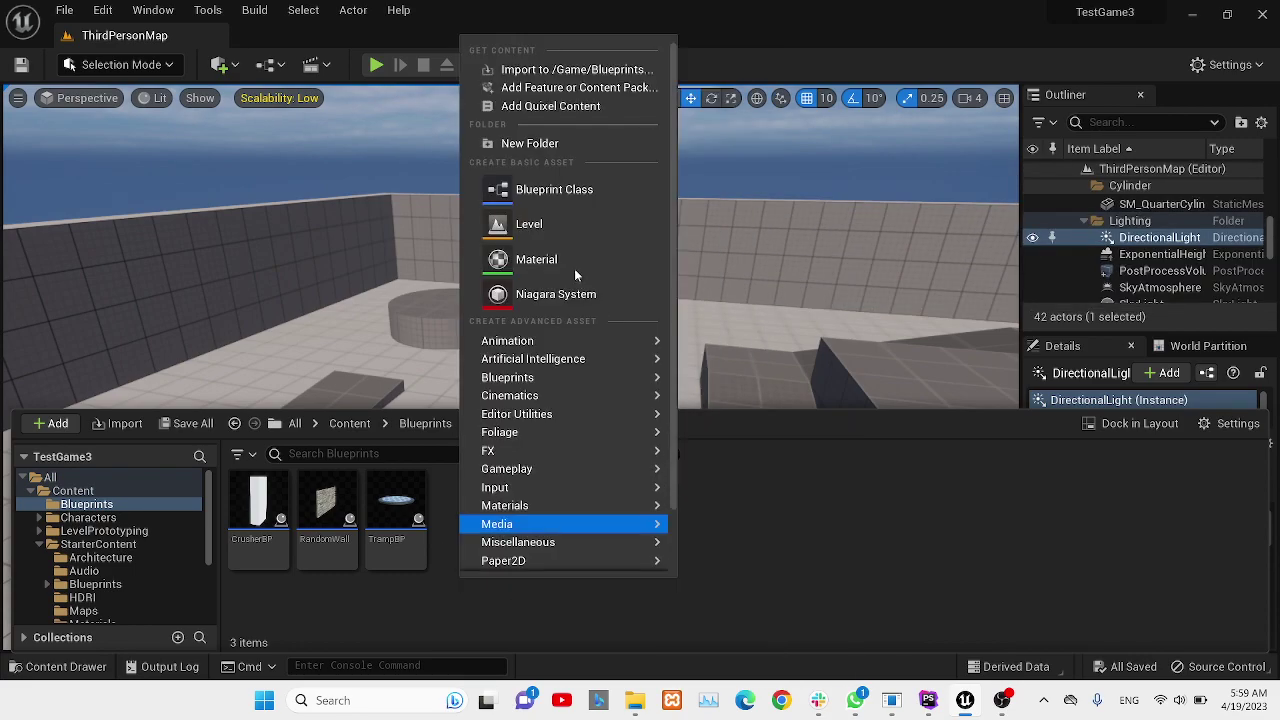
{"action": "left_click", "coordinate": [556, 192]}
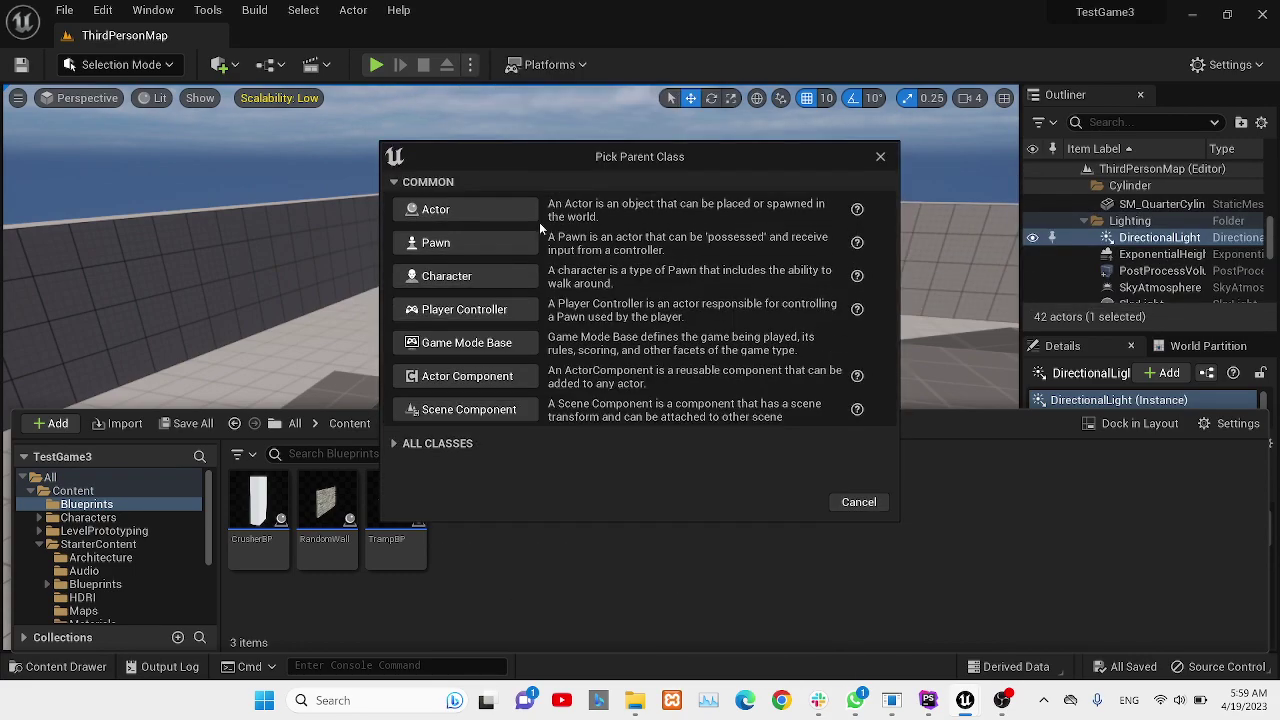
{"action": "left_click", "coordinate": [455, 214]}
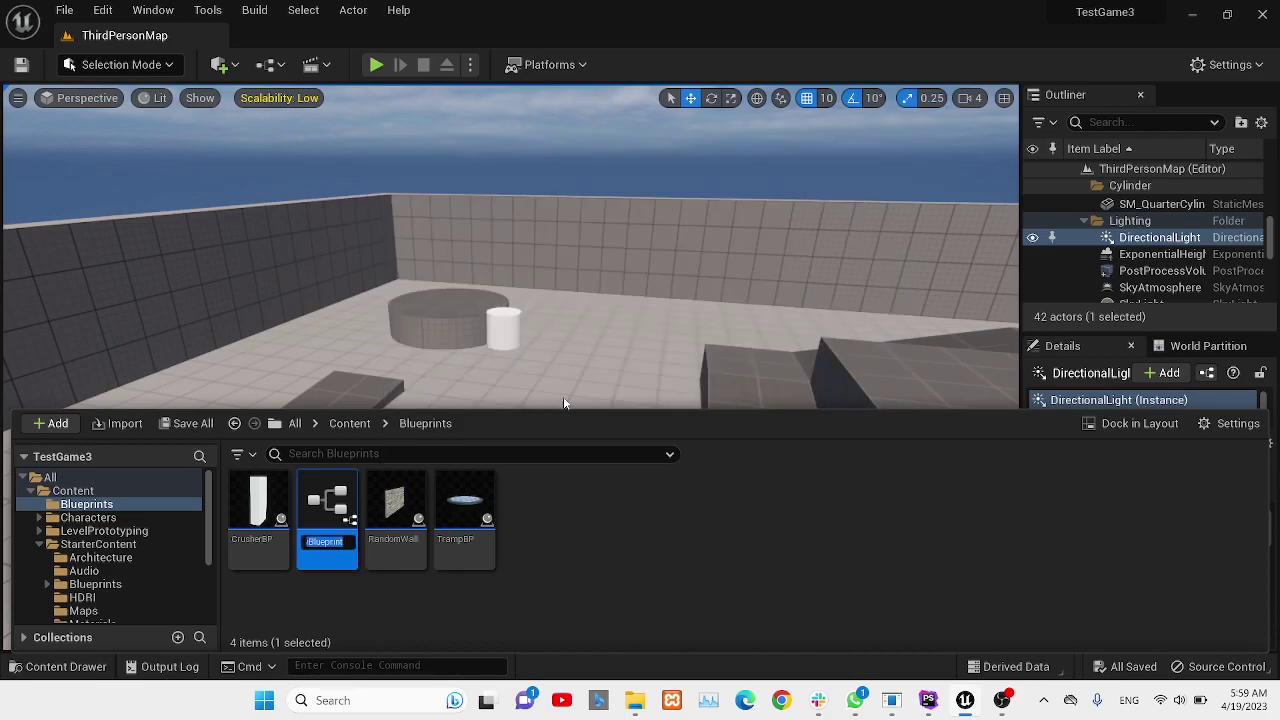
{"action": "type", "text": "Te"}
{"action": "type", "text": "leportBP"}
{"action": "key", "text": "Return"}
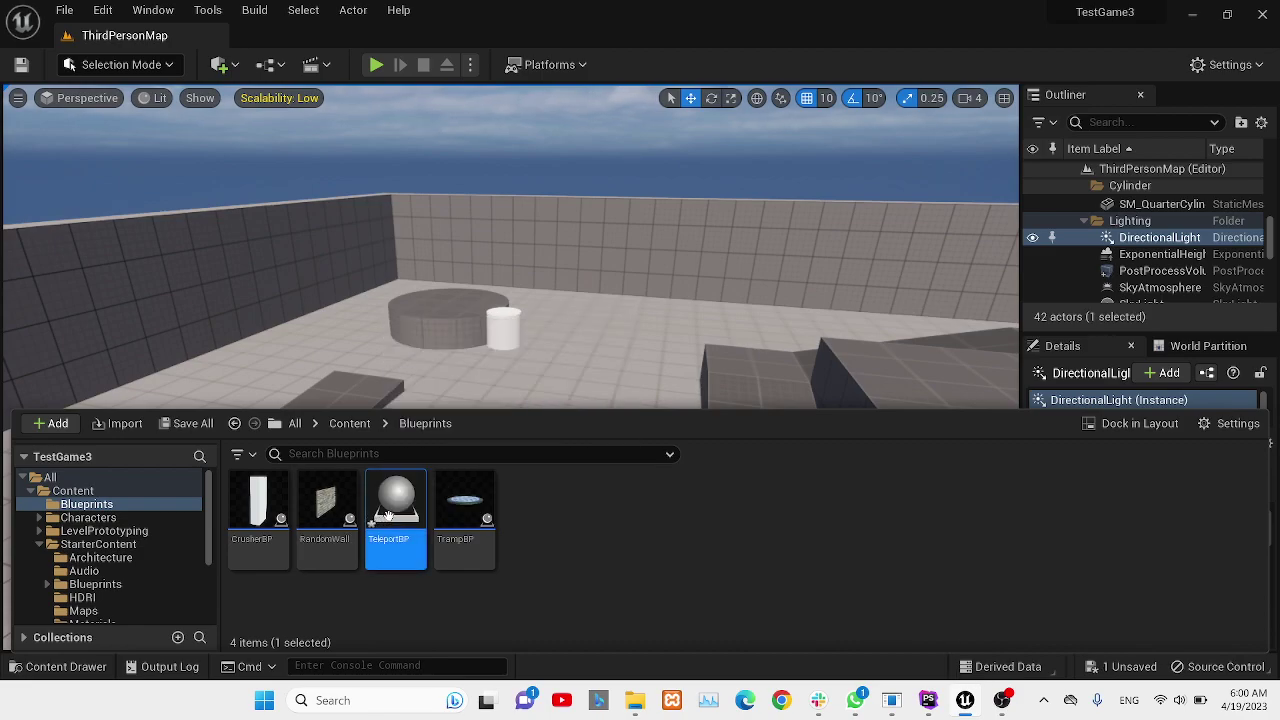
Open TeleportBP in the Blueprint editor and list the components available to add.
{"action": "double_click", "coordinate": [388, 515]}
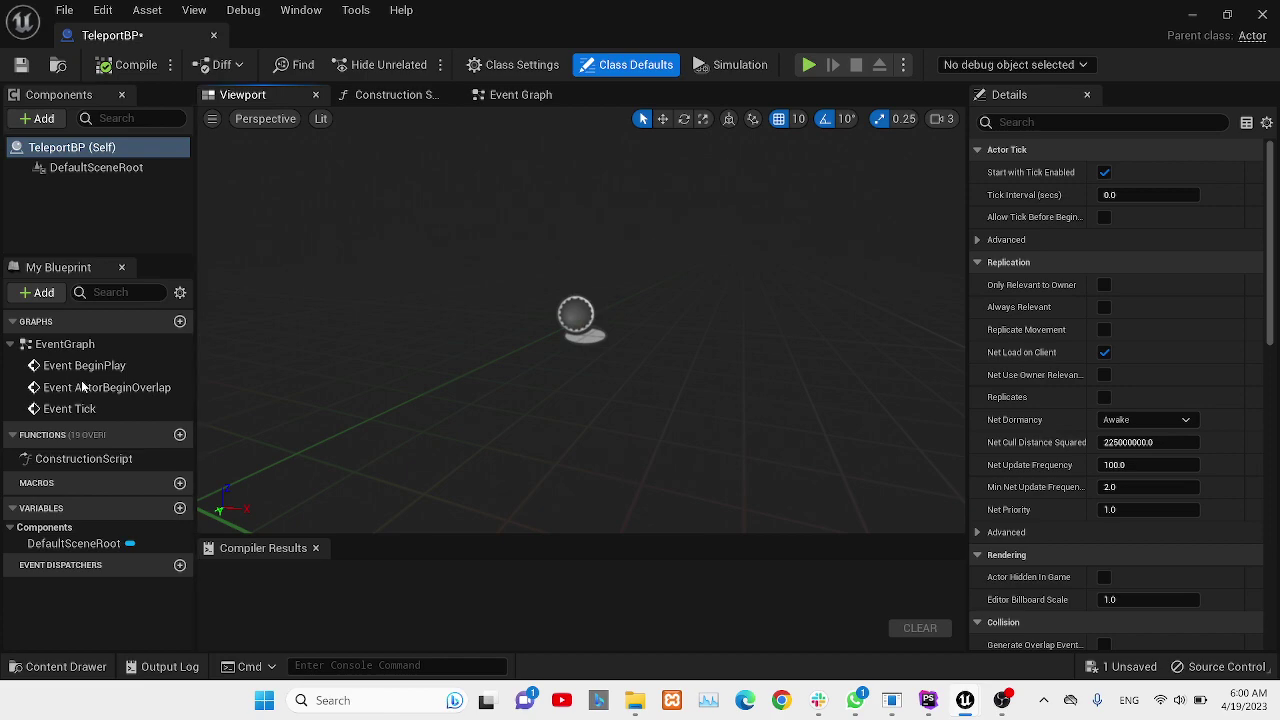
{"action": "left_click", "coordinate": [38, 119]}
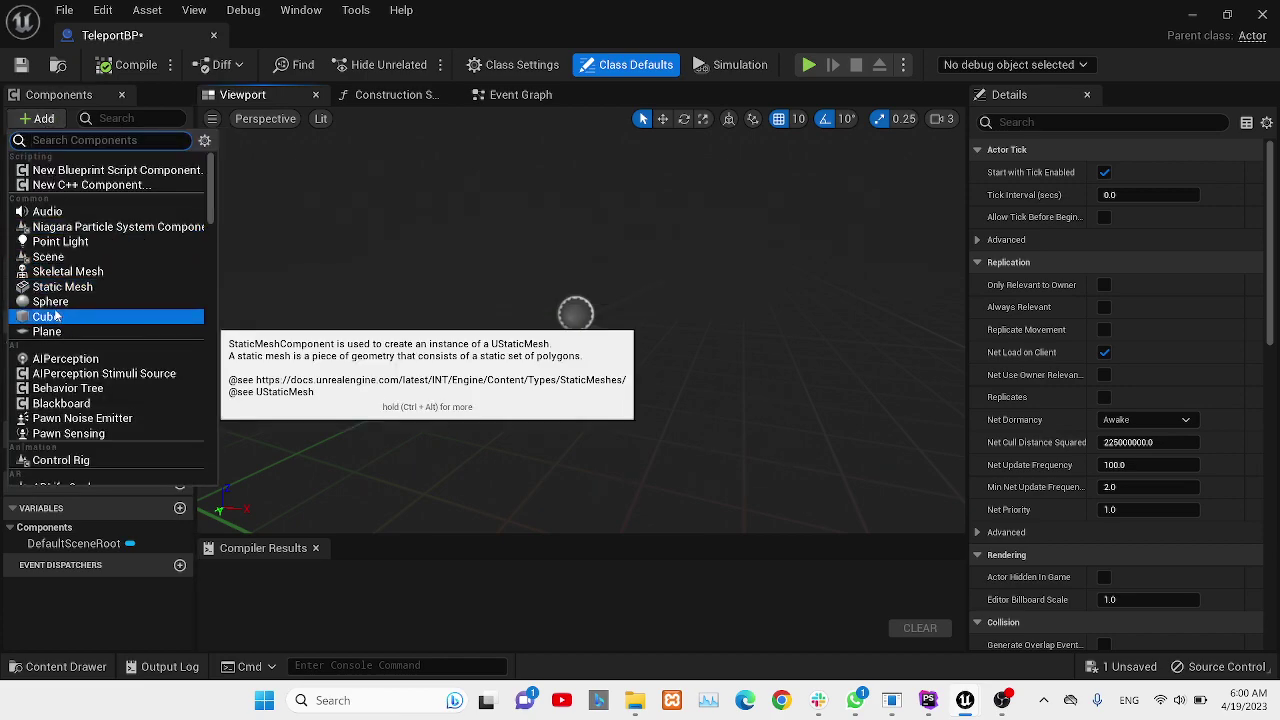
{"action": "scroll", "coordinate": [82, 407], "scroll_direction": "down", "scroll_amount": 5}
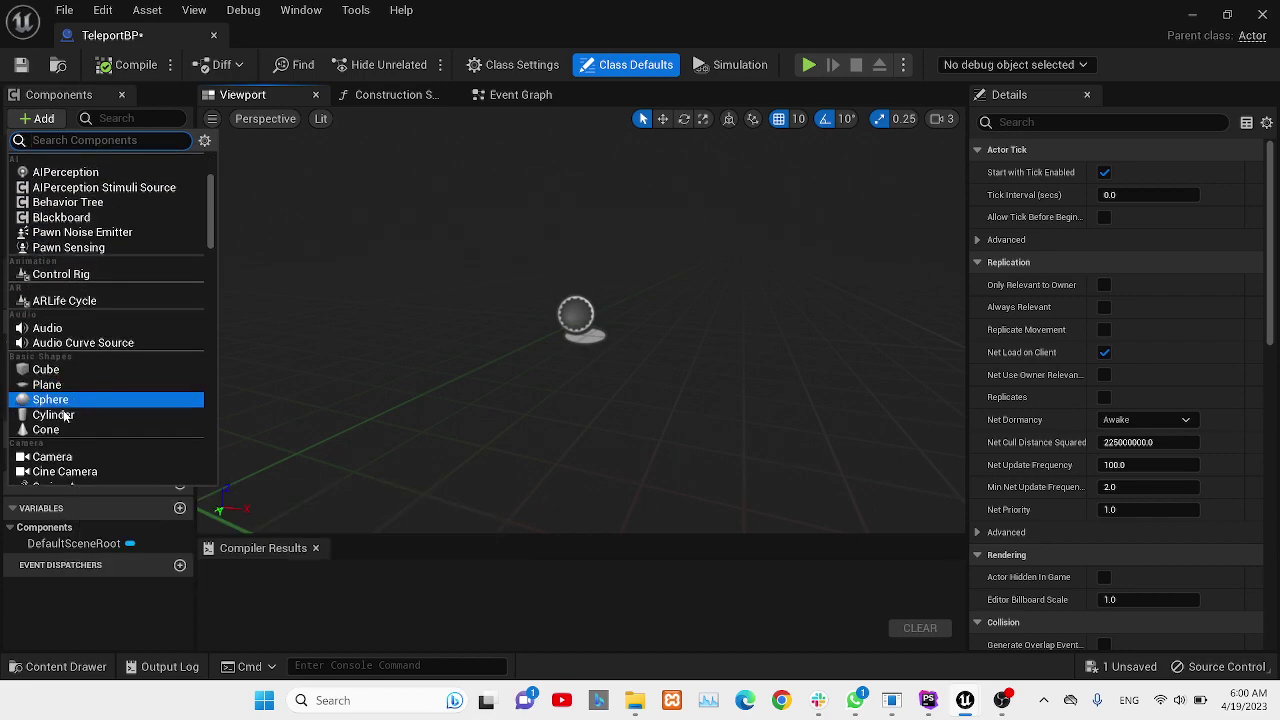
Add a Cylinder component, scale it up uniformly, and set its Scale Z to 0.1.
{"action": "left_click", "coordinate": [60, 414]}
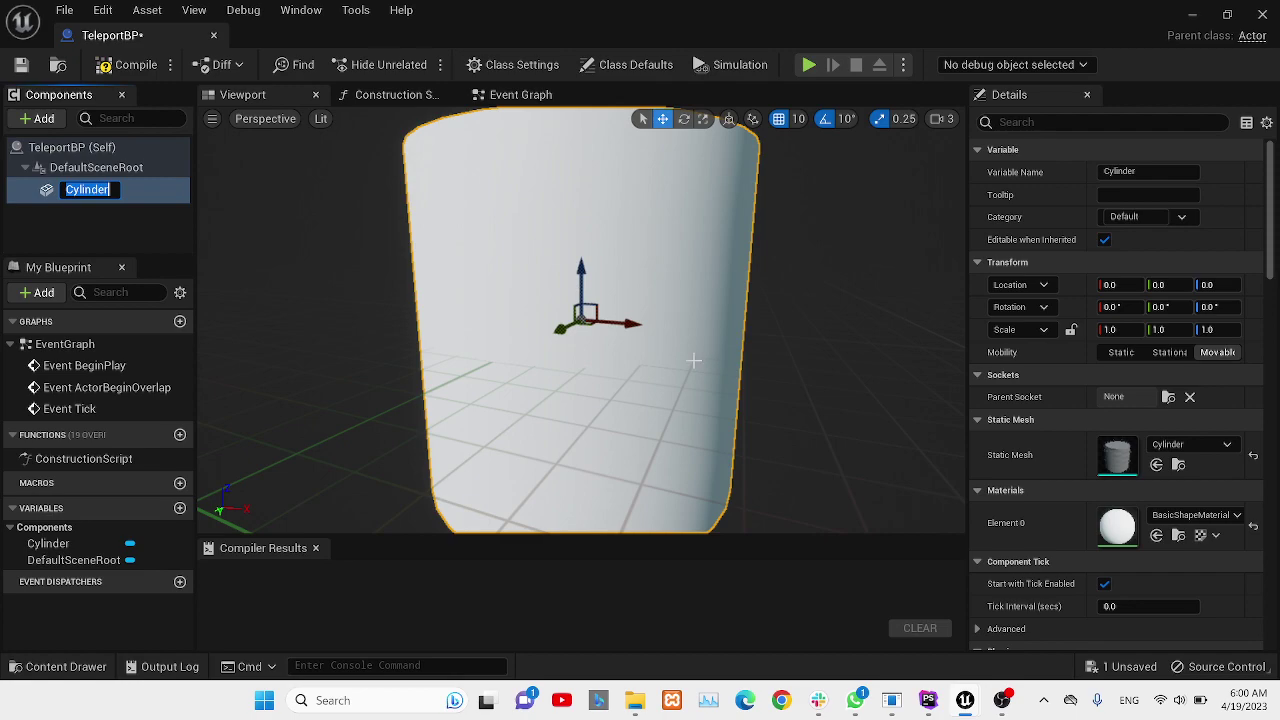
{"action": "scroll", "coordinate": [686, 364], "scroll_direction": "down", "scroll_amount": 4}
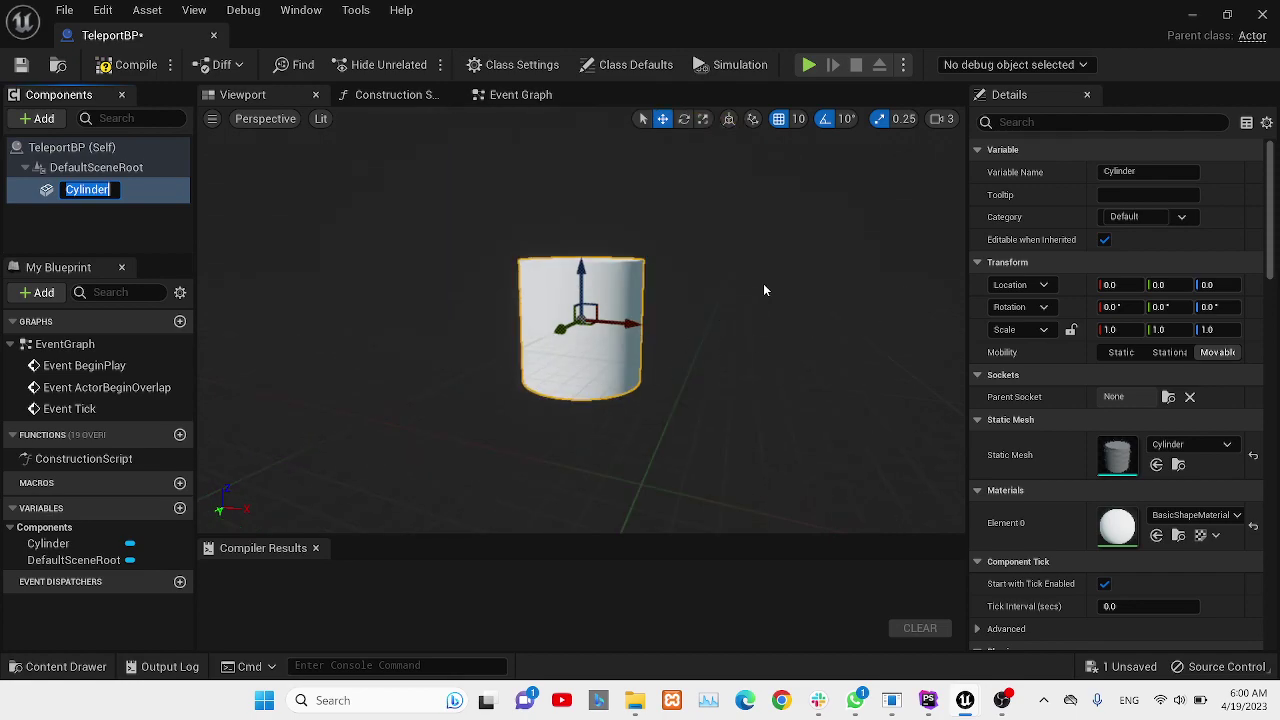
{"action": "left_click", "coordinate": [1071, 330]}
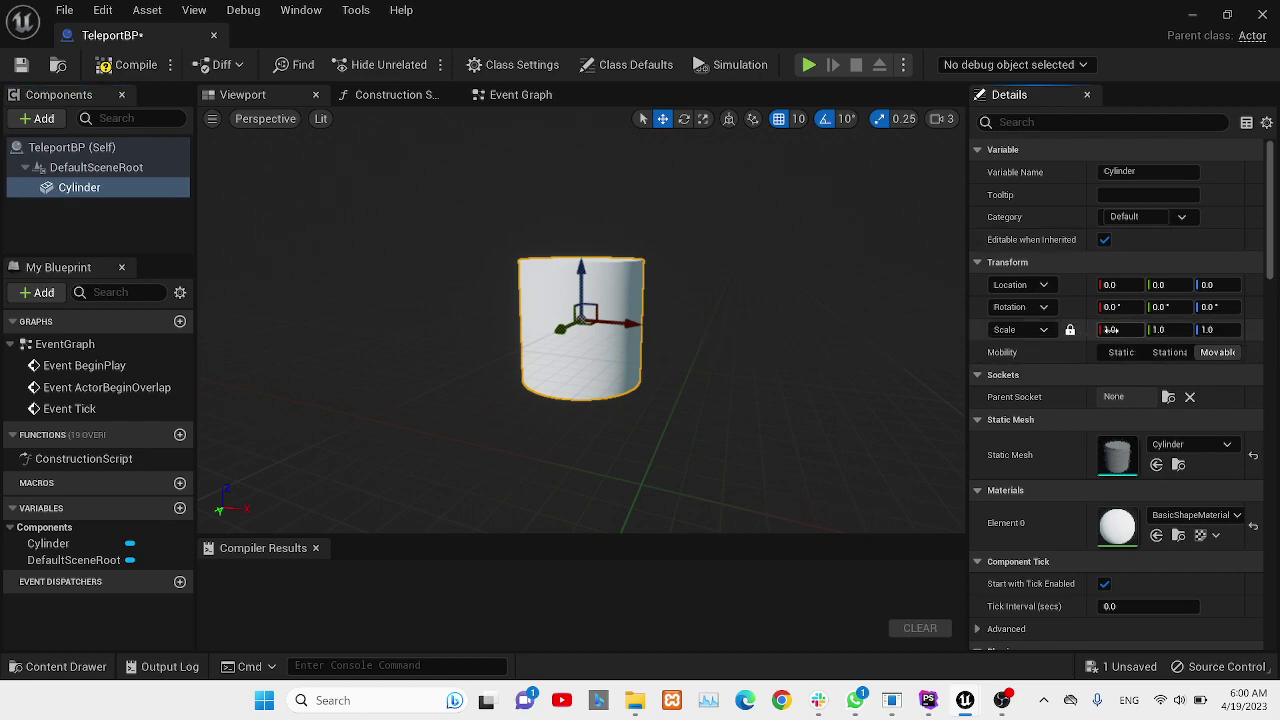
{"action": "left_click_drag", "start_coordinate": [1112, 330], "coordinate": [1160, 330]}
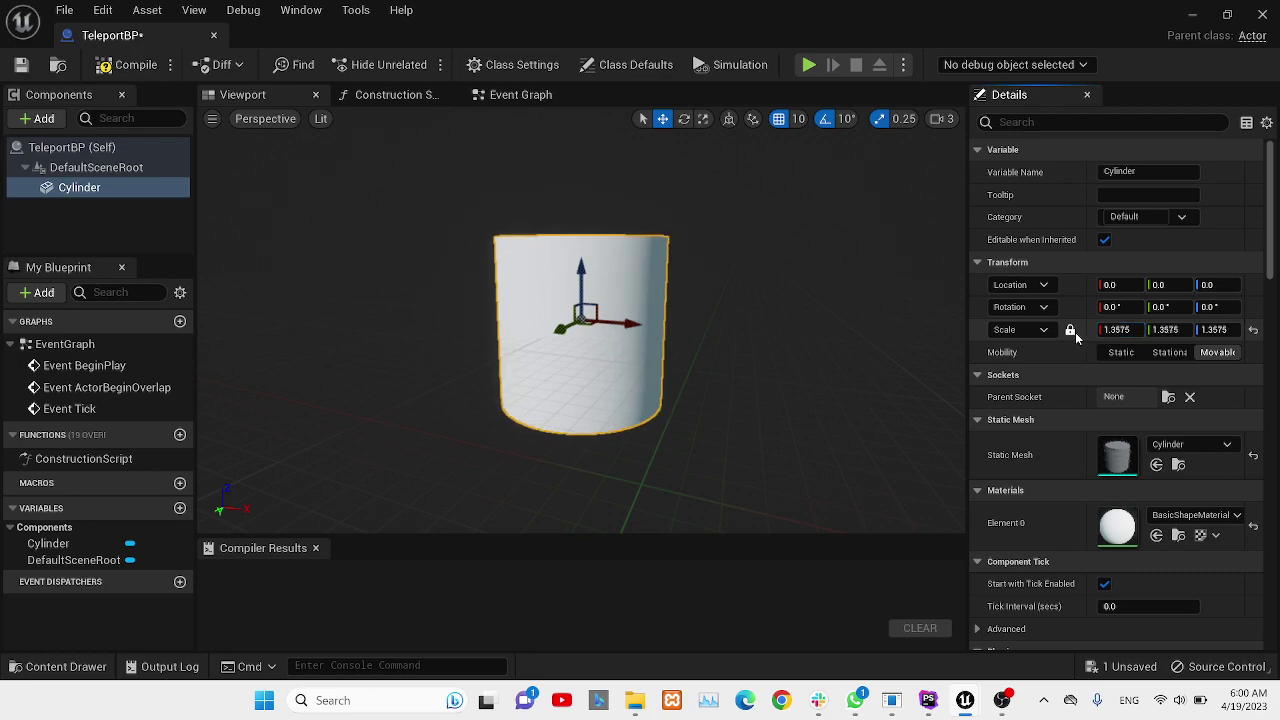
{"action": "left_click", "coordinate": [1213, 330]}
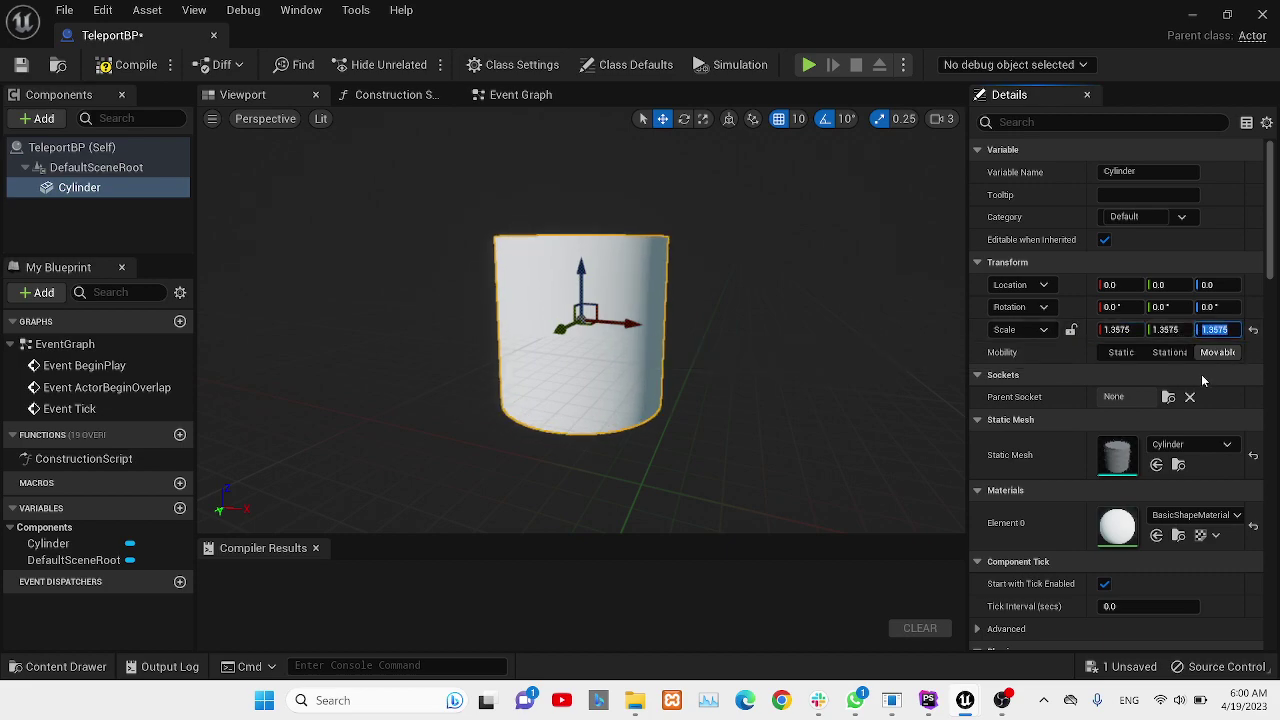
{"action": "type", "text": "0.1"}
{"action": "key", "text": "Return"}
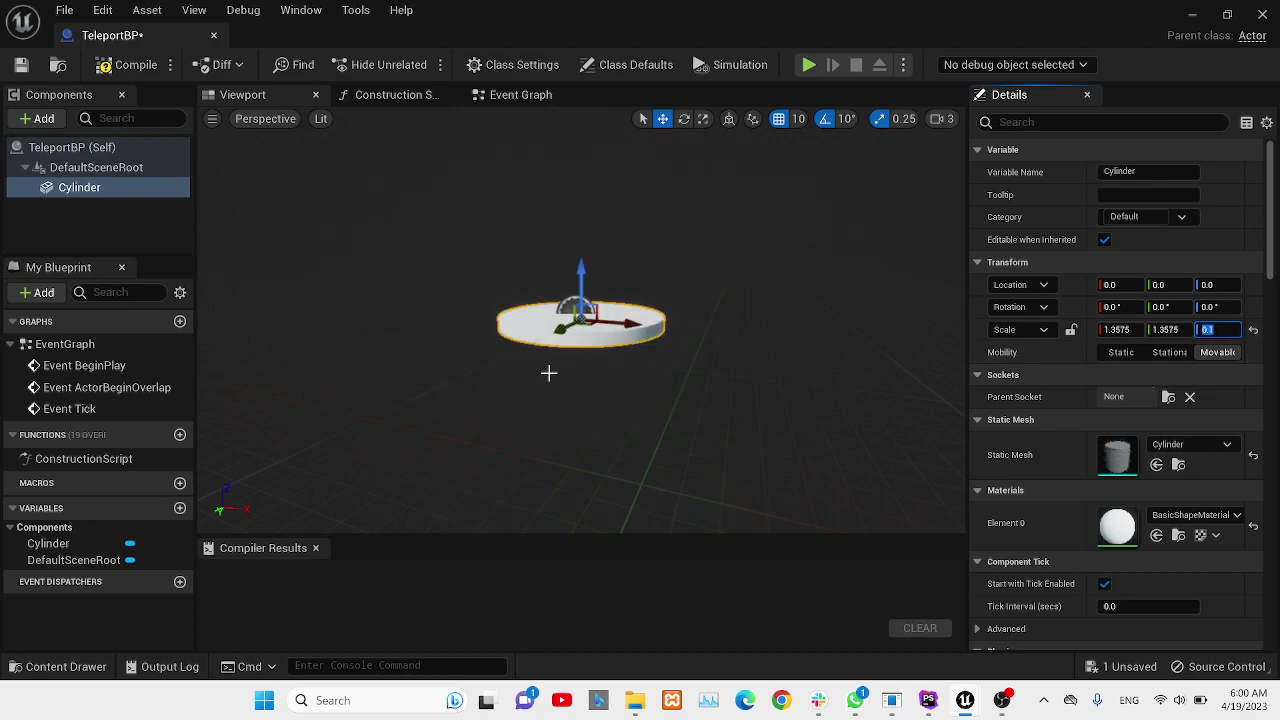
Enlarge the disc uniformly to about 2.07, reset Scale Z to 0.1, and save.
{"action": "left_click_drag", "start_coordinate": [580, 420], "coordinate": [580, 346]}
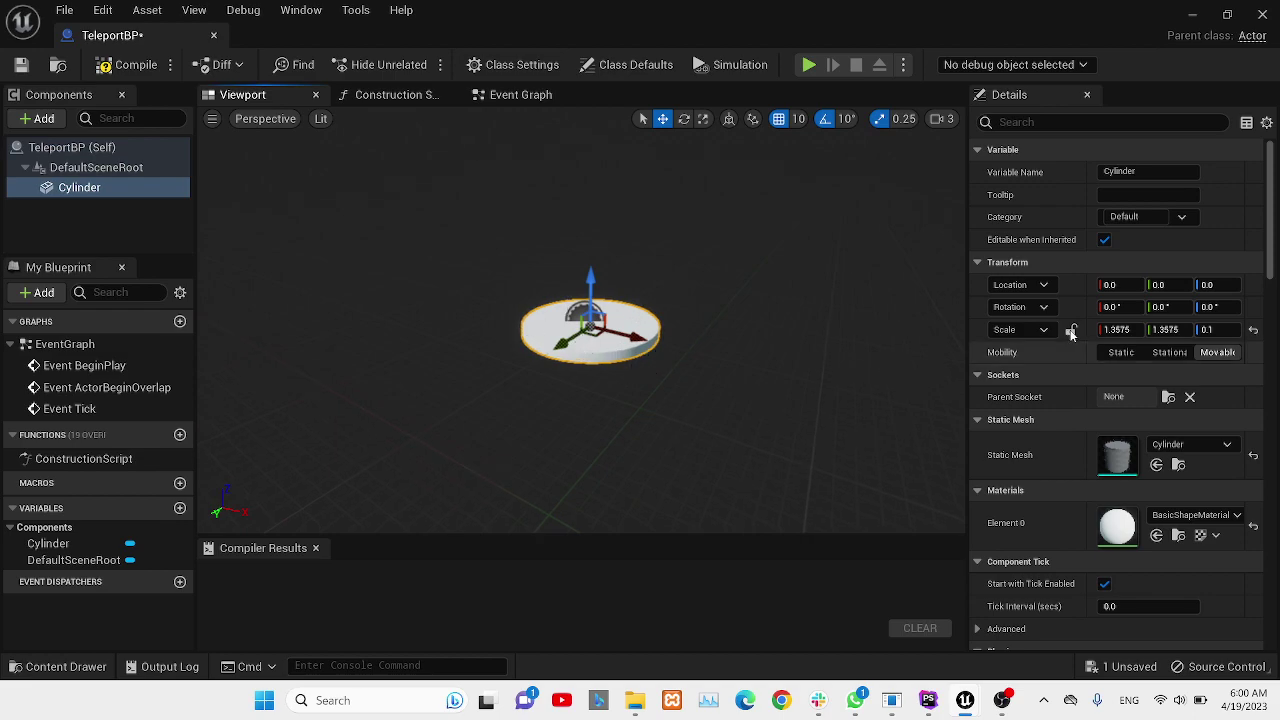
{"action": "left_click", "coordinate": [1070, 330]}
{"action": "left_click_drag", "start_coordinate": [1117, 330], "coordinate": [1190, 330]}
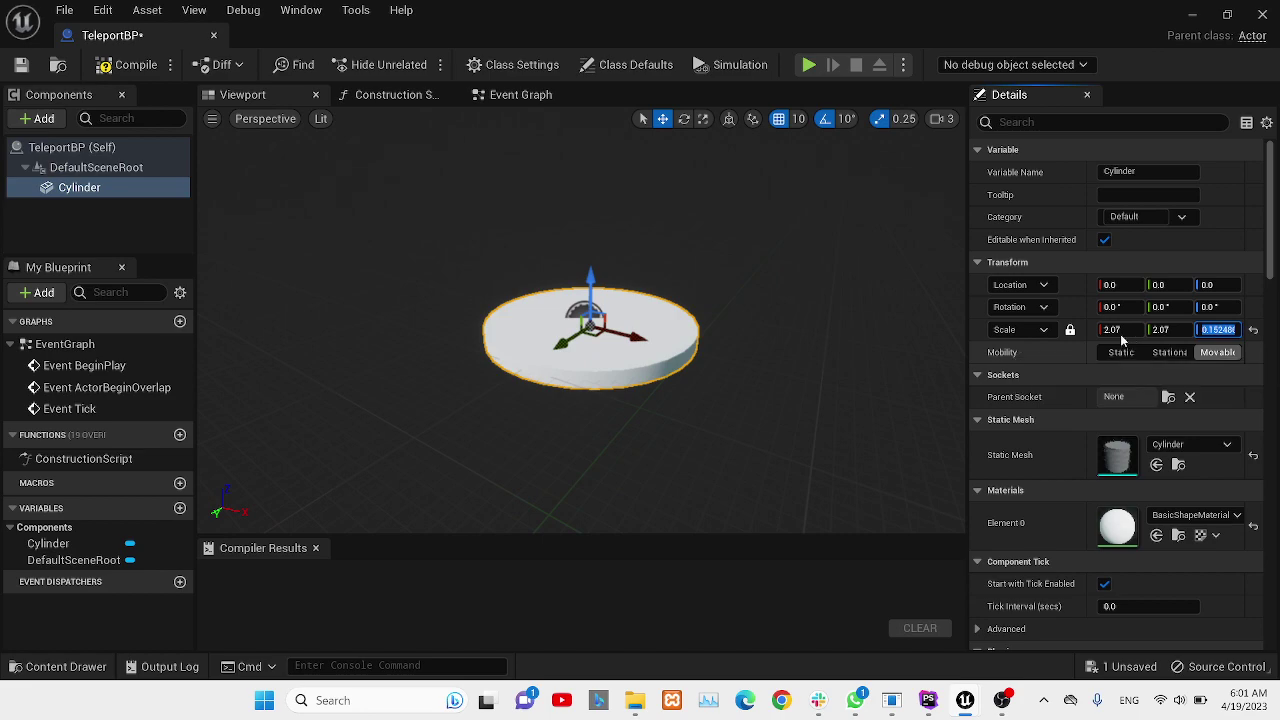
{"action": "left_click", "coordinate": [1070, 330]}
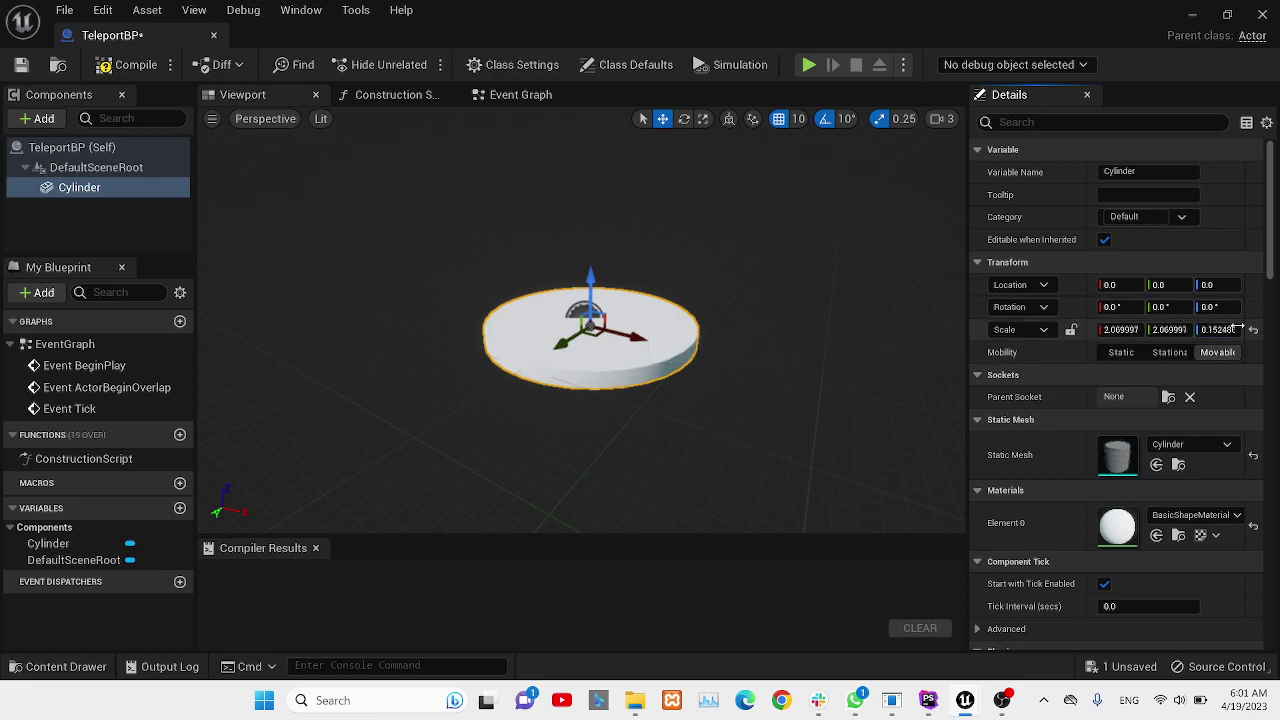
{"action": "left_click", "coordinate": [1221, 333]}
{"action": "type", "text": "0.1"}
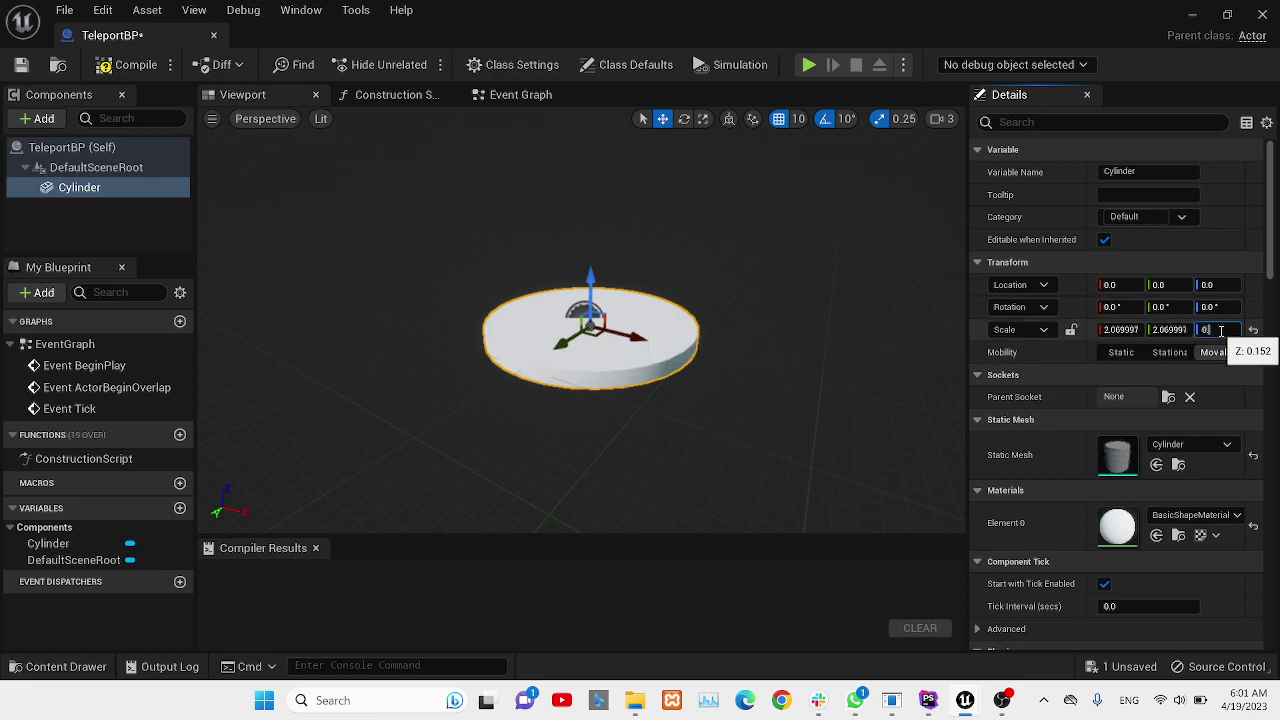
{"action": "key", "text": "Return"}
{"action": "key", "text": "ctrl+s"}
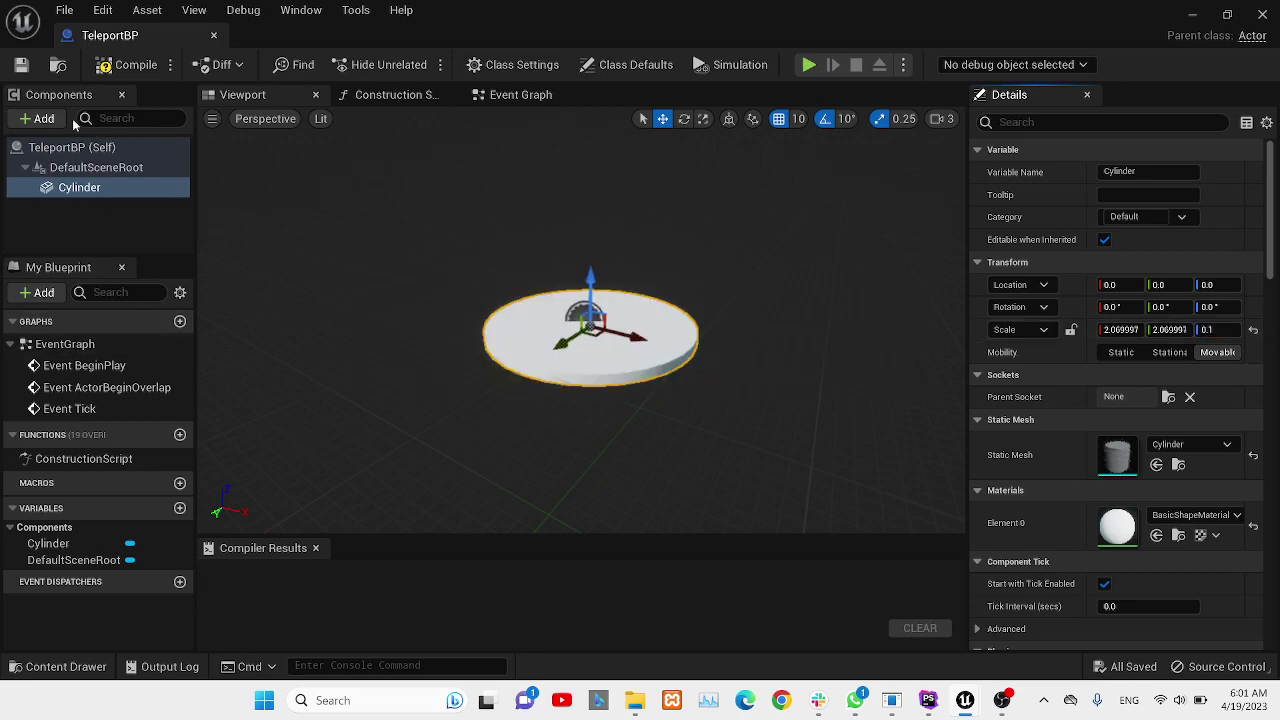
Add a Sphere Collision component under the Blueprint root, alongside the Cylinder.
{"action": "left_click", "coordinate": [43, 118]}
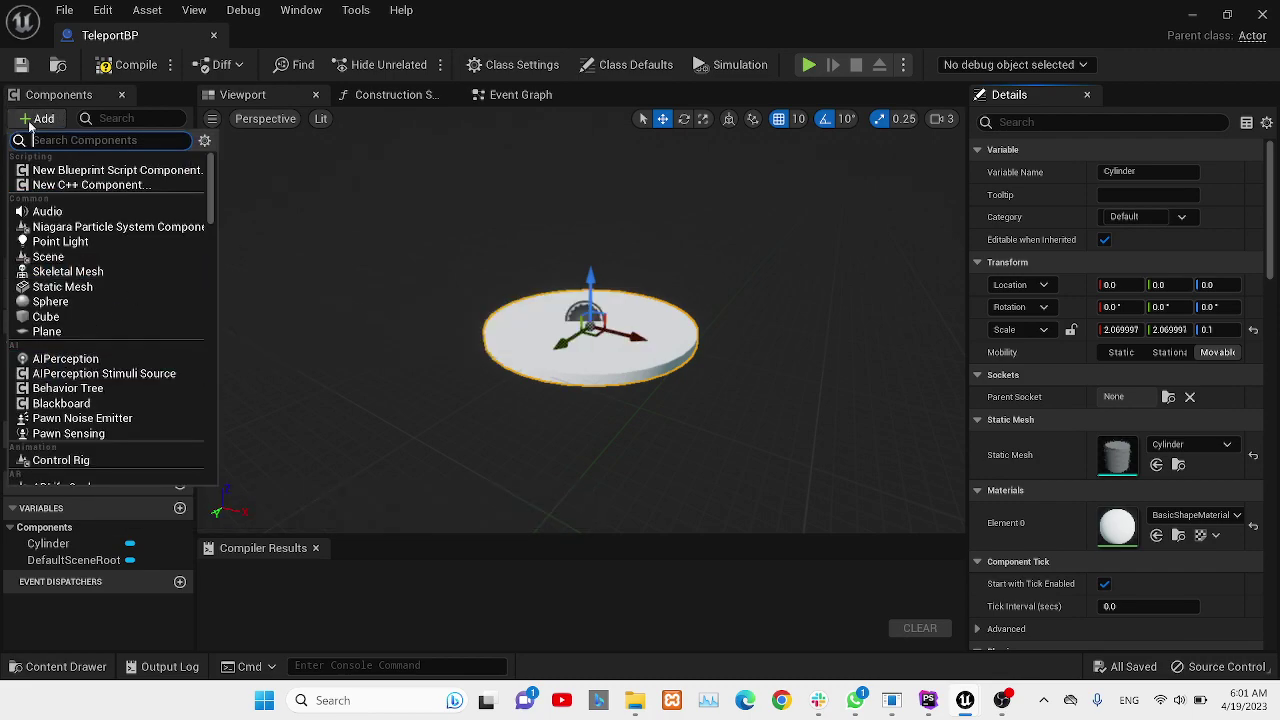
{"action": "left_click", "coordinate": [560, 352]}
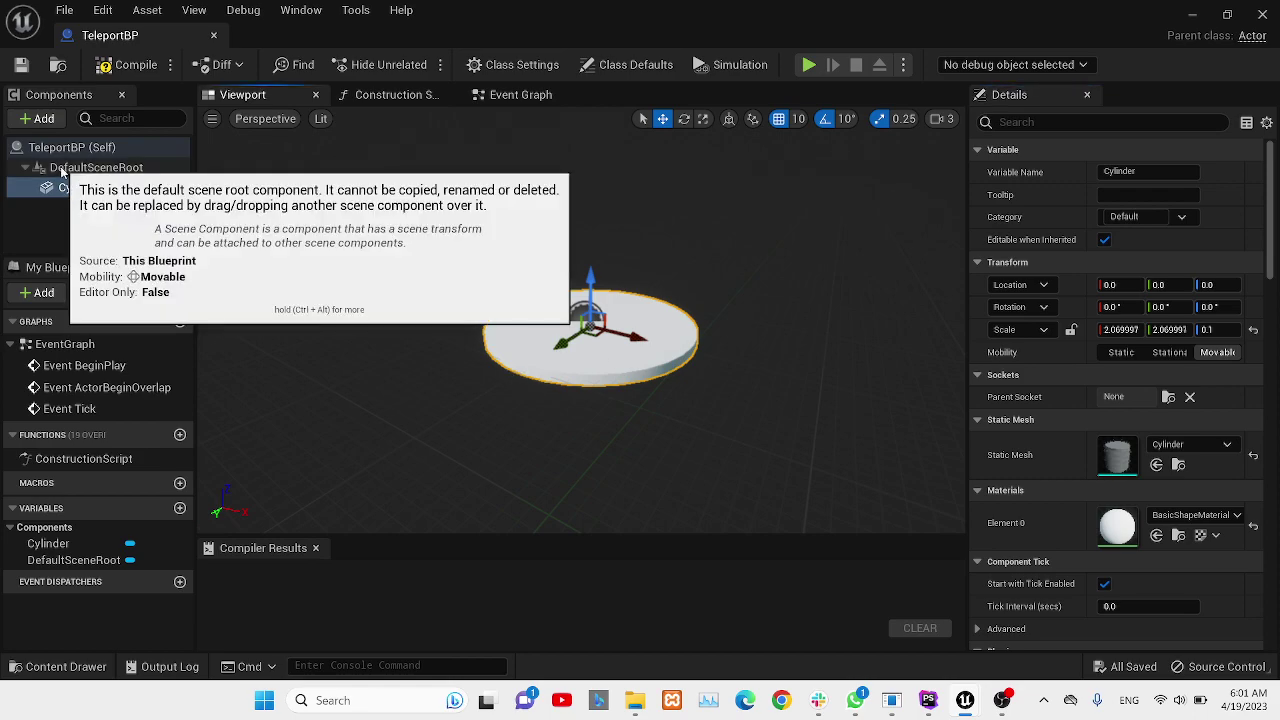
{"action": "left_click", "coordinate": [52, 152]}
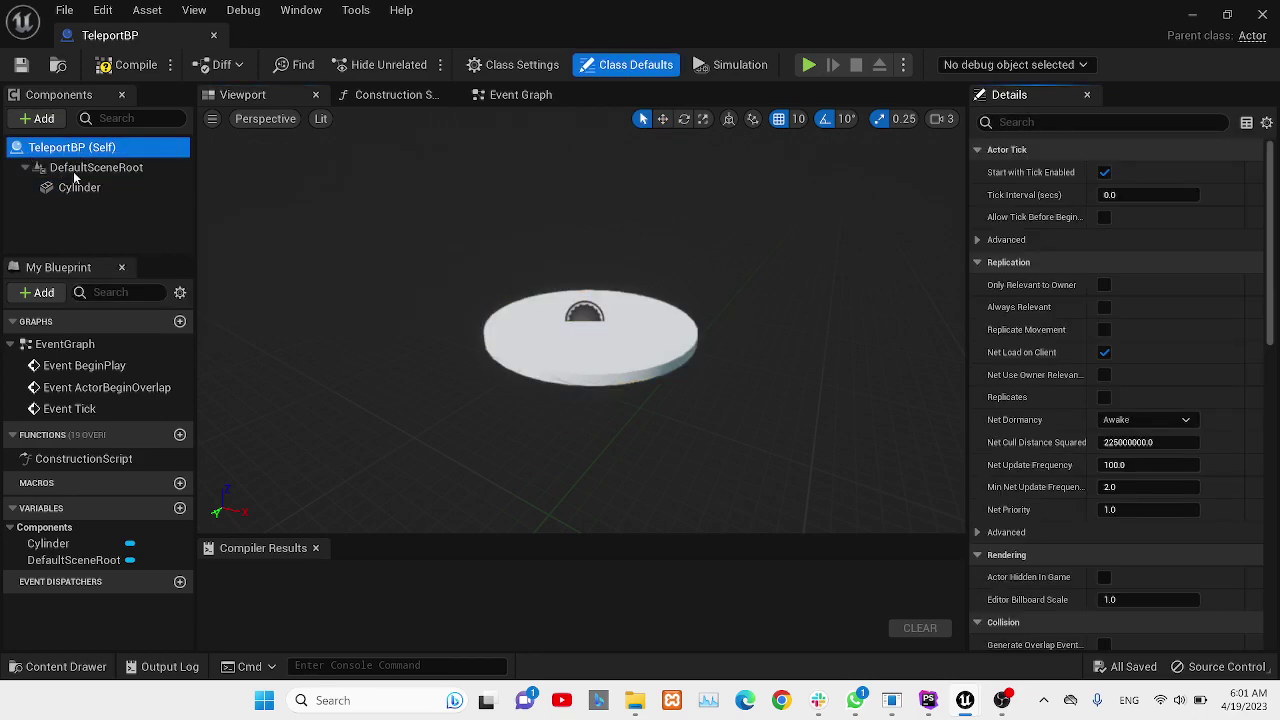
{"action": "left_click", "coordinate": [43, 120]}
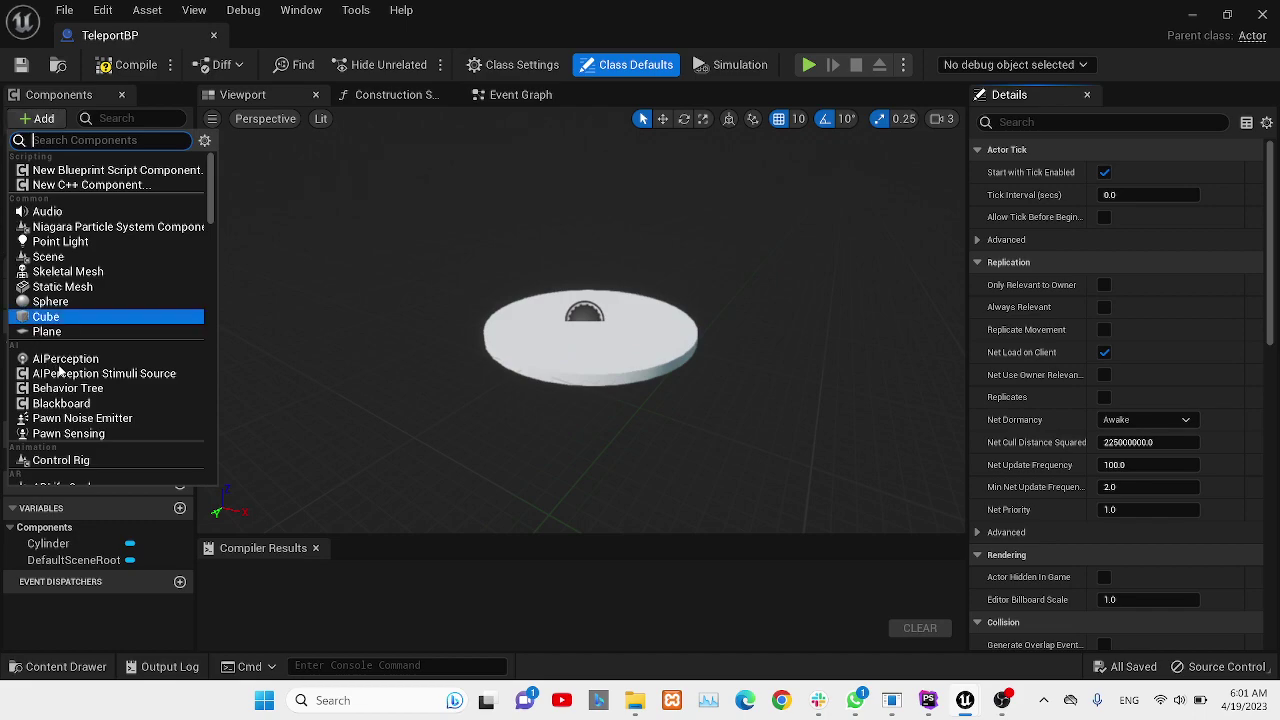
{"action": "scroll", "coordinate": [76, 370], "scroll_direction": "down", "scroll_amount": 4}
{"action": "scroll", "coordinate": [76, 380], "scroll_direction": "down", "scroll_amount": 6}
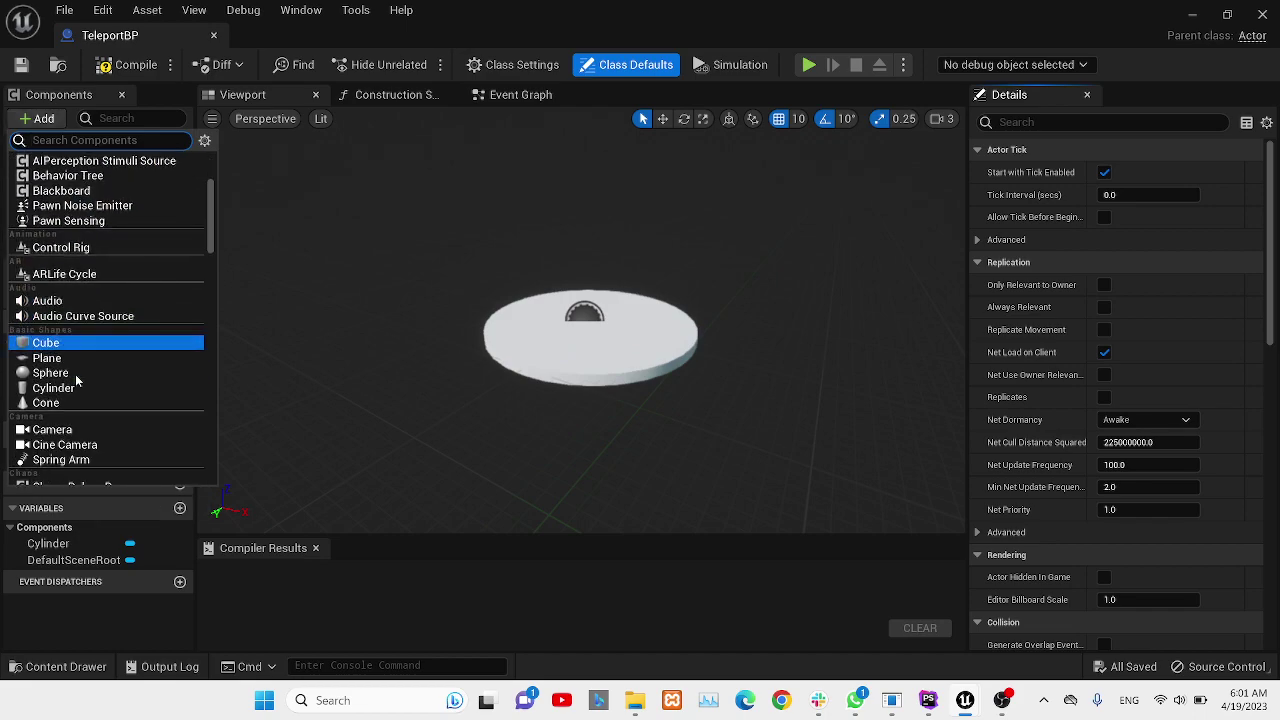
{"action": "scroll", "coordinate": [76, 380], "scroll_direction": "down", "scroll_amount": 1}
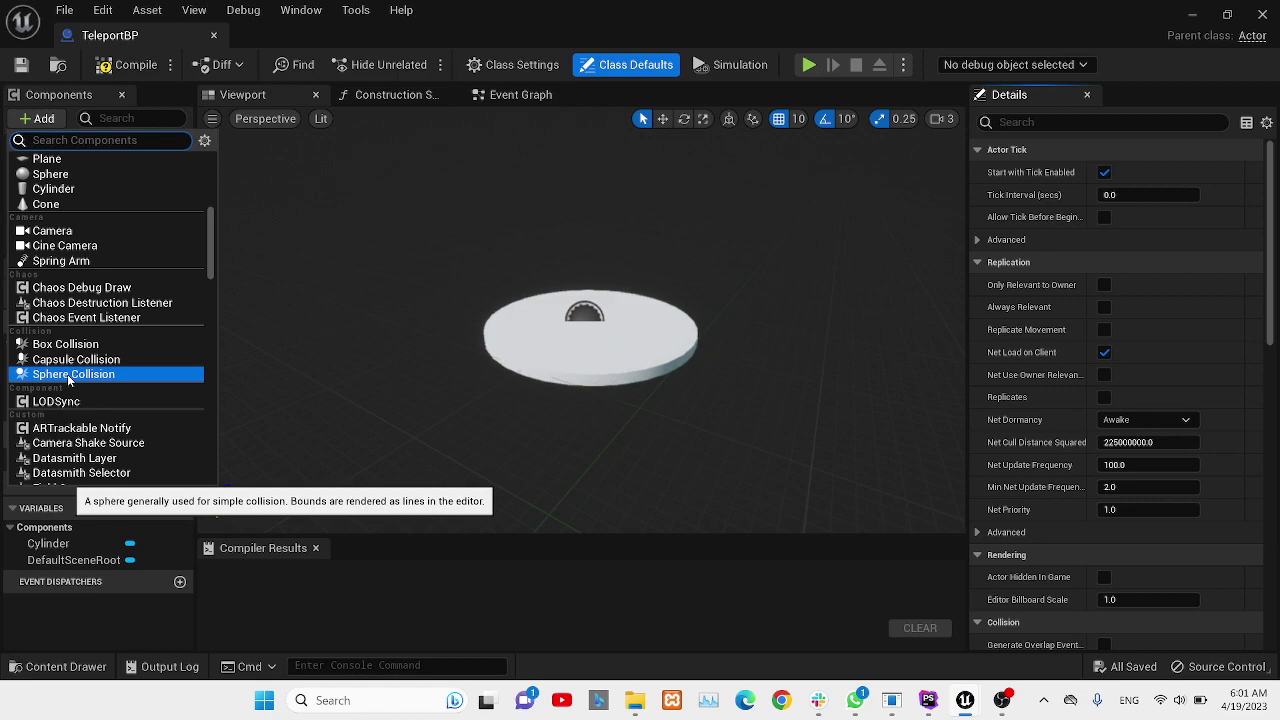
{"action": "left_click", "coordinate": [68, 375]}
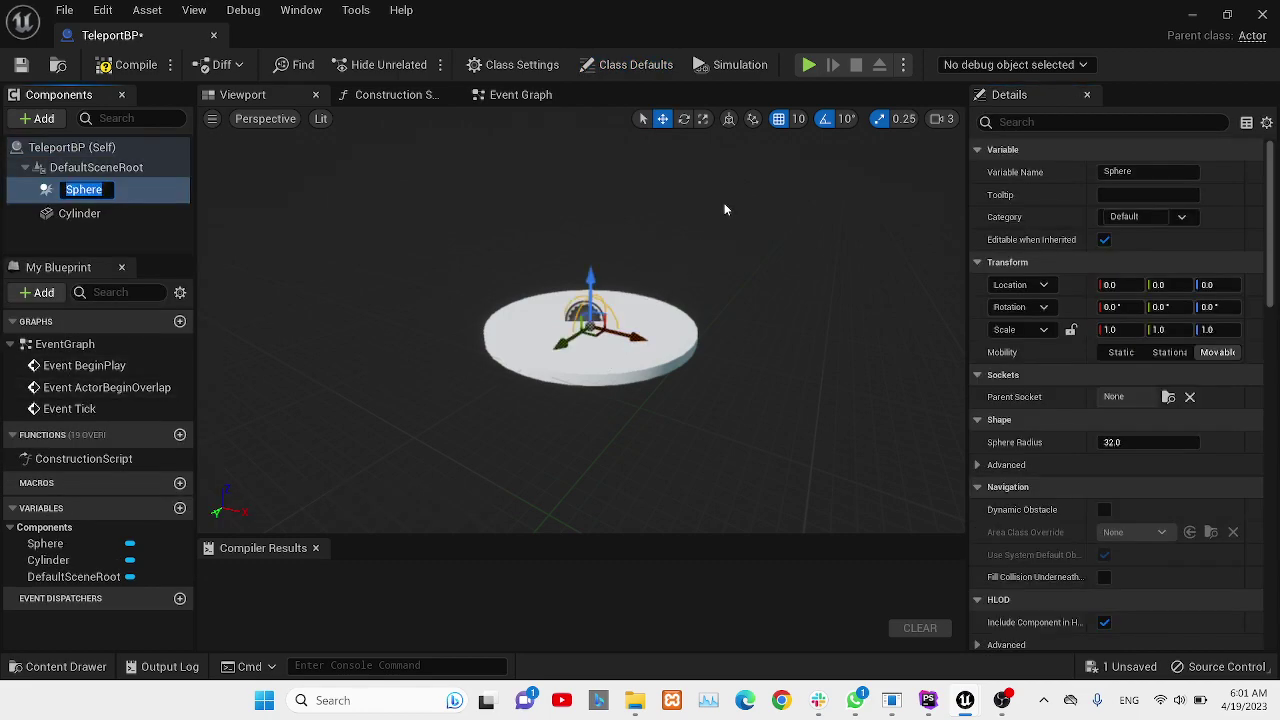
Scale the Sphere uniformly to 3.4875, raise it to Z 10.0, and save TeleportBP.
{"action": "key", "text": "Return"}
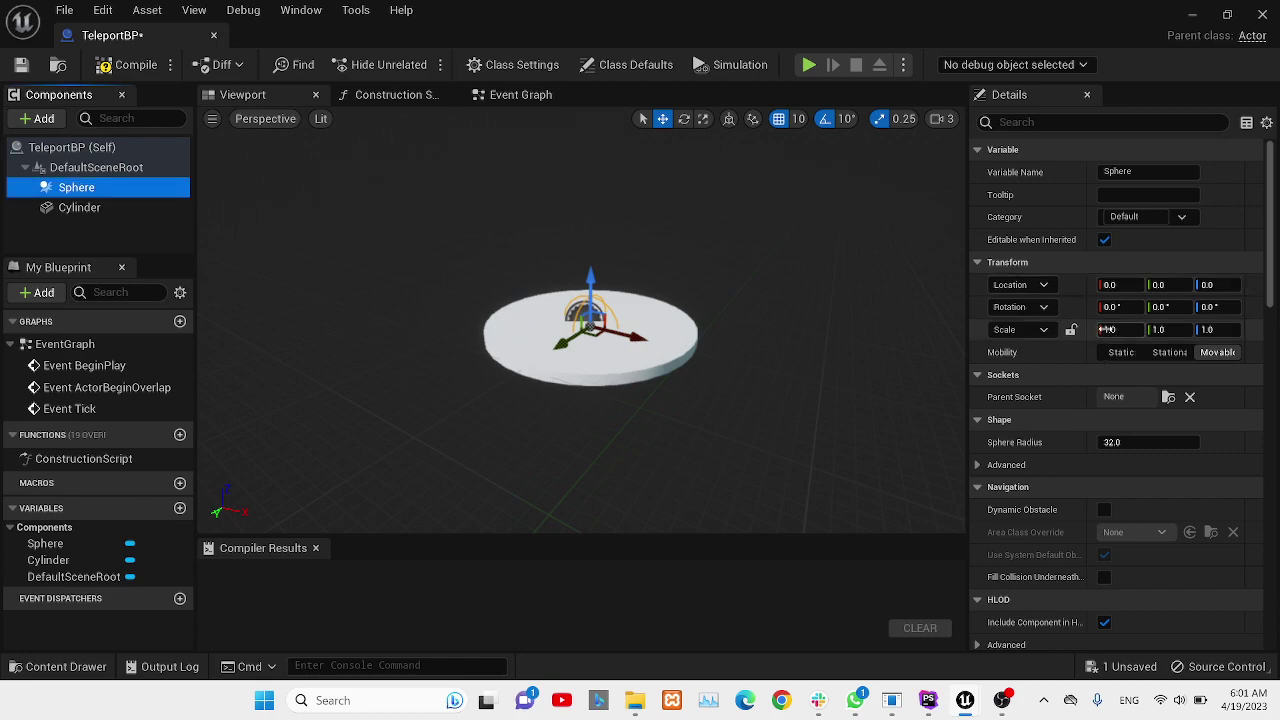
{"action": "left_click", "coordinate": [1071, 329]}
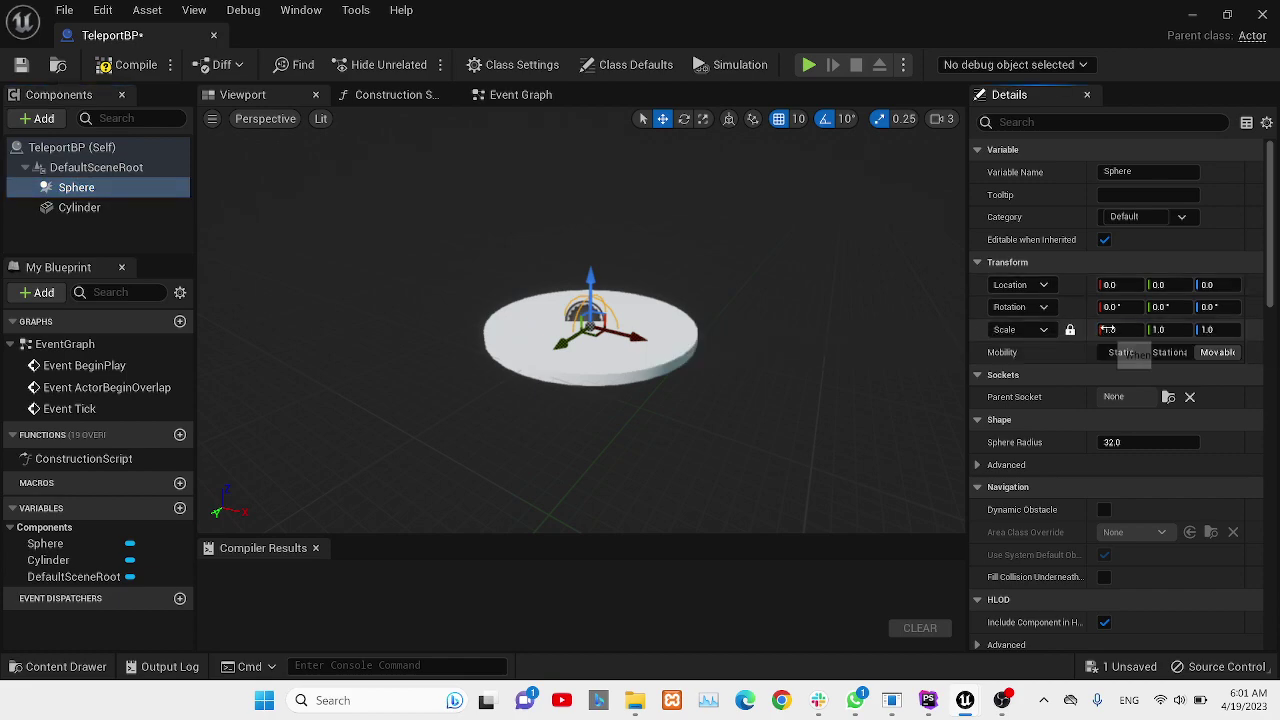
{"action": "left_click_drag", "start_coordinate": [1124, 329], "coordinate": [1150, 329]}
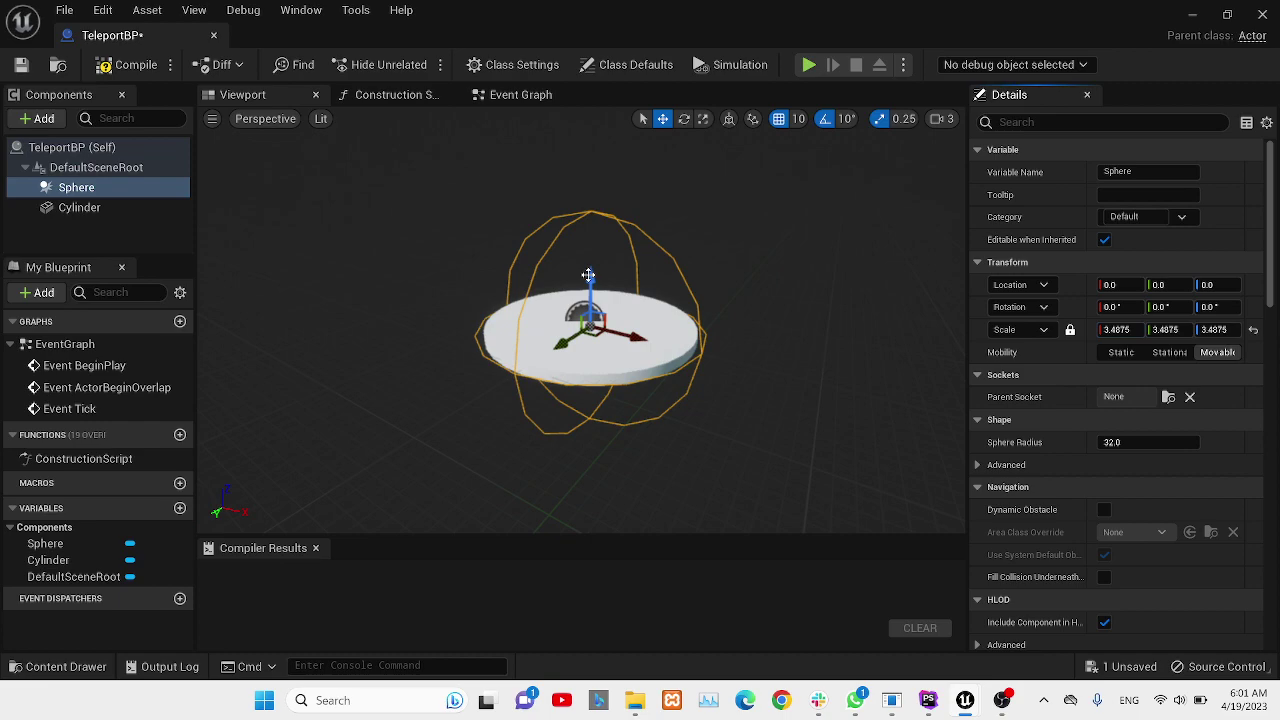
{"action": "left_click_drag", "start_coordinate": [588, 275], "coordinate": [589, 248]}
{"action": "key", "text": "ctrl+s"}
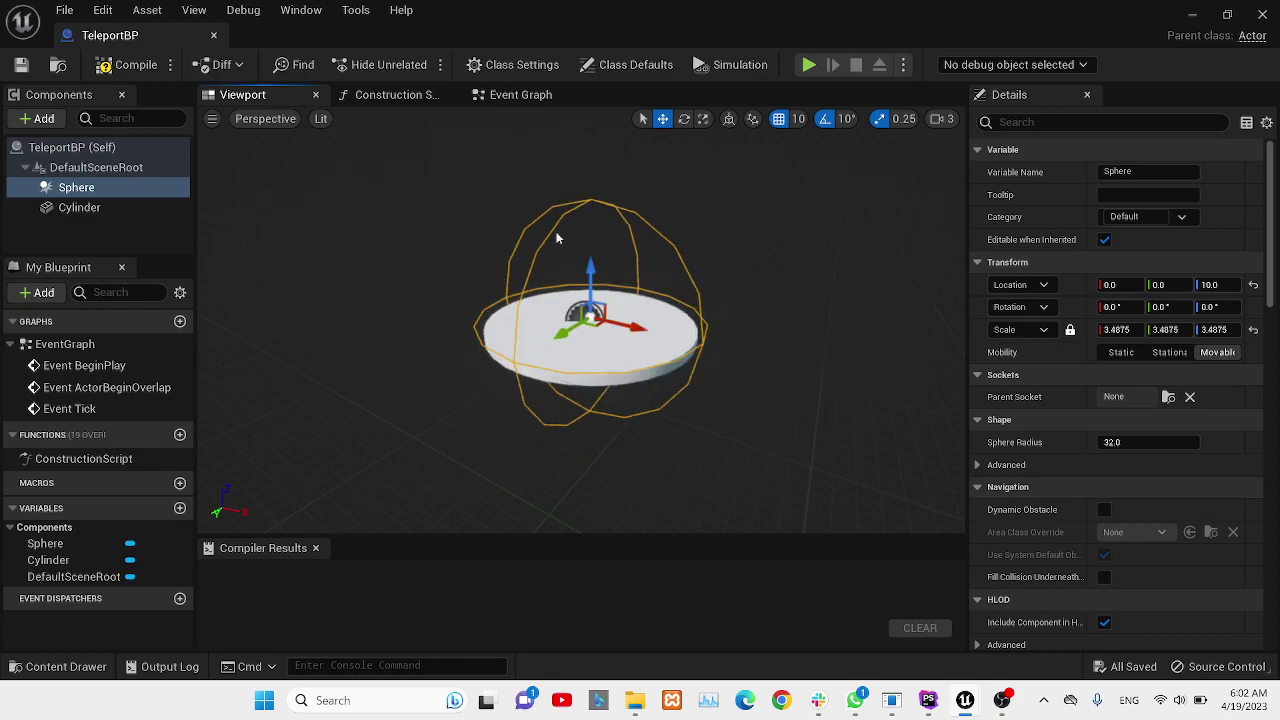
Compile TeleportBP and scroll the Sphere's details to its component events.
{"action": "left_click", "coordinate": [130, 64]}
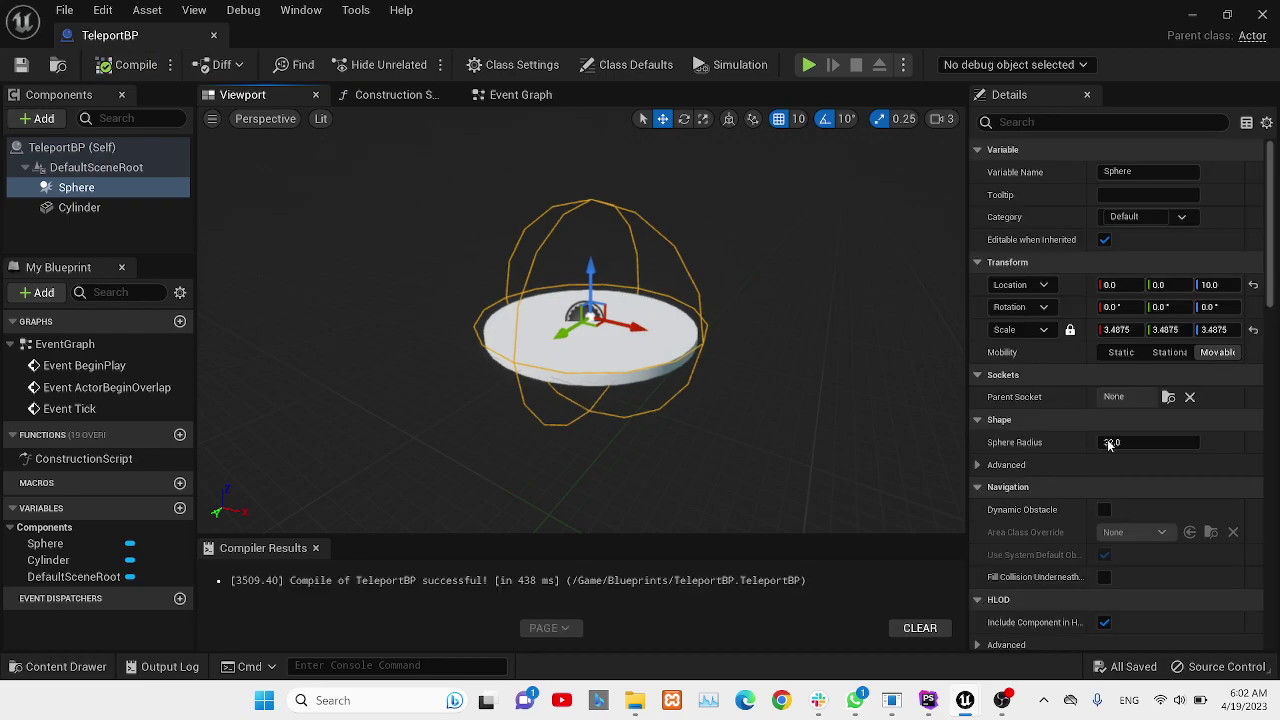
{"action": "scroll", "coordinate": [1098, 492], "scroll_direction": "down", "scroll_amount": 10}
{"action": "scroll", "coordinate": [1096, 503], "scroll_direction": "down", "scroll_amount": 15}
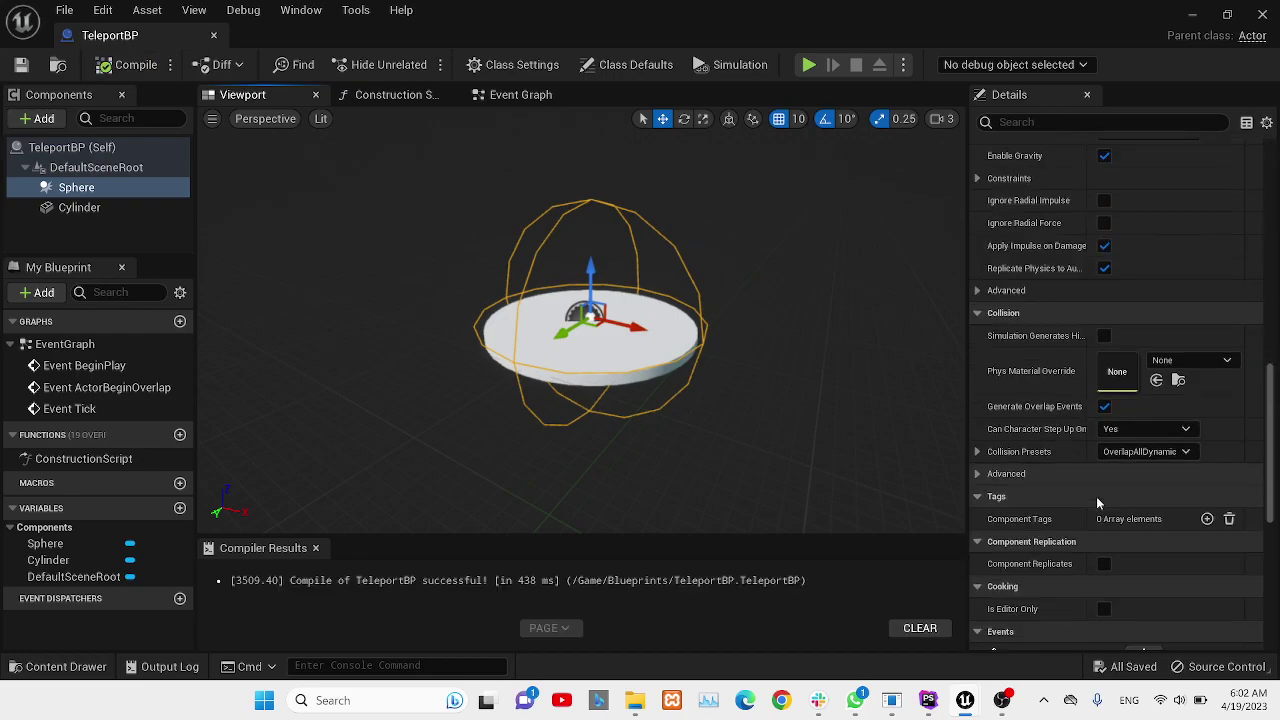
{"action": "scroll", "coordinate": [1092, 345], "scroll_direction": "up", "scroll_amount": 2}
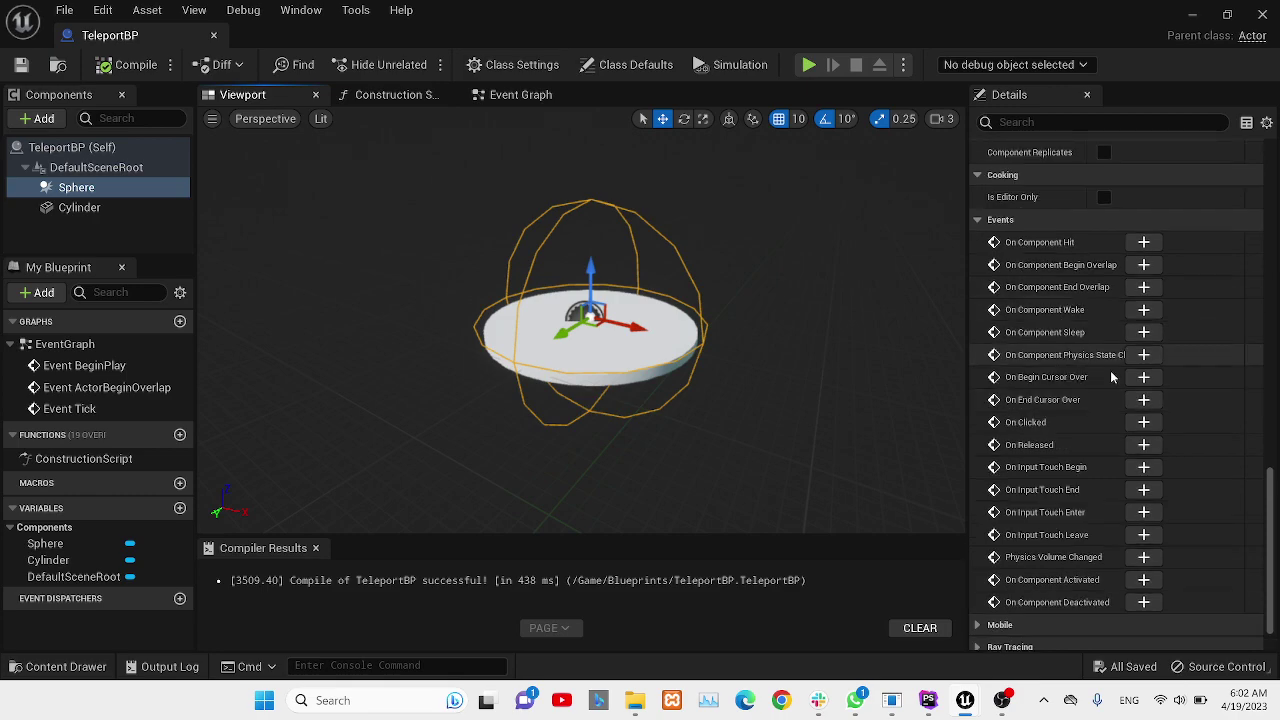
Add the Sphere's On Component Begin Overlap event wired to Open Level (by Object Reference).
{"action": "left_click", "coordinate": [1143, 265]}
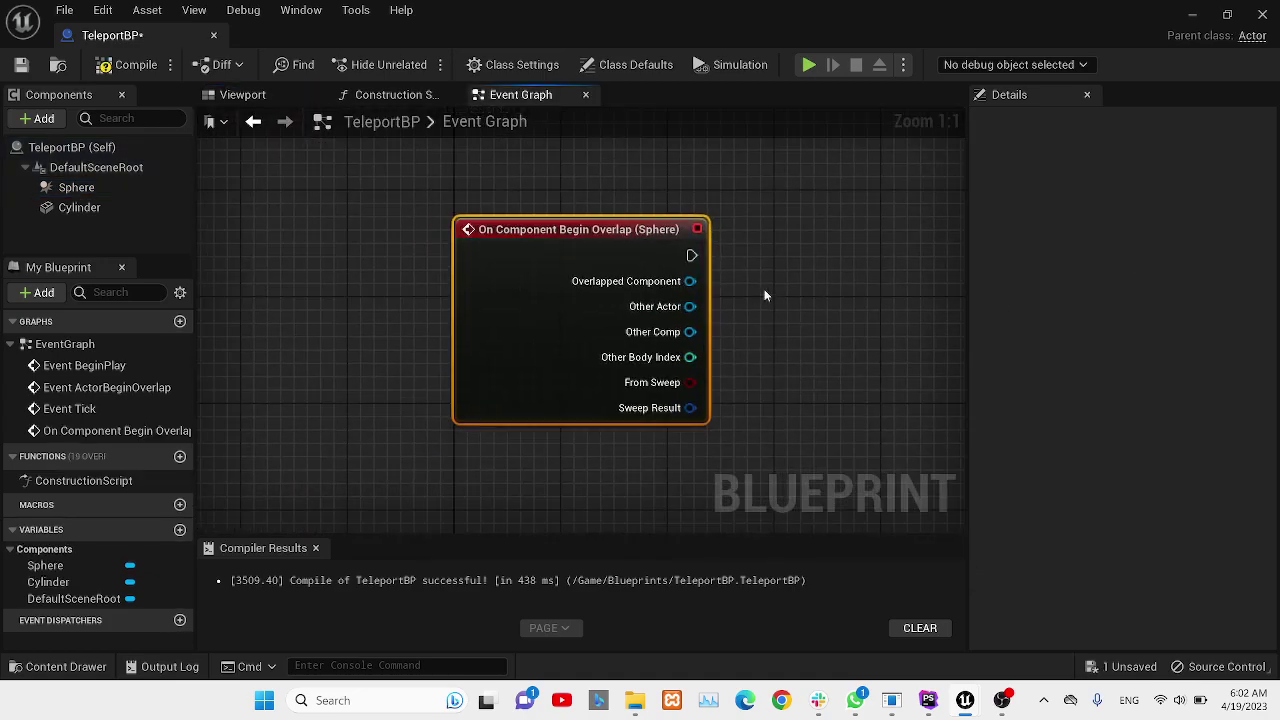
{"action": "right_click_drag", "start_coordinate": [804, 322], "coordinate": [571, 351]}
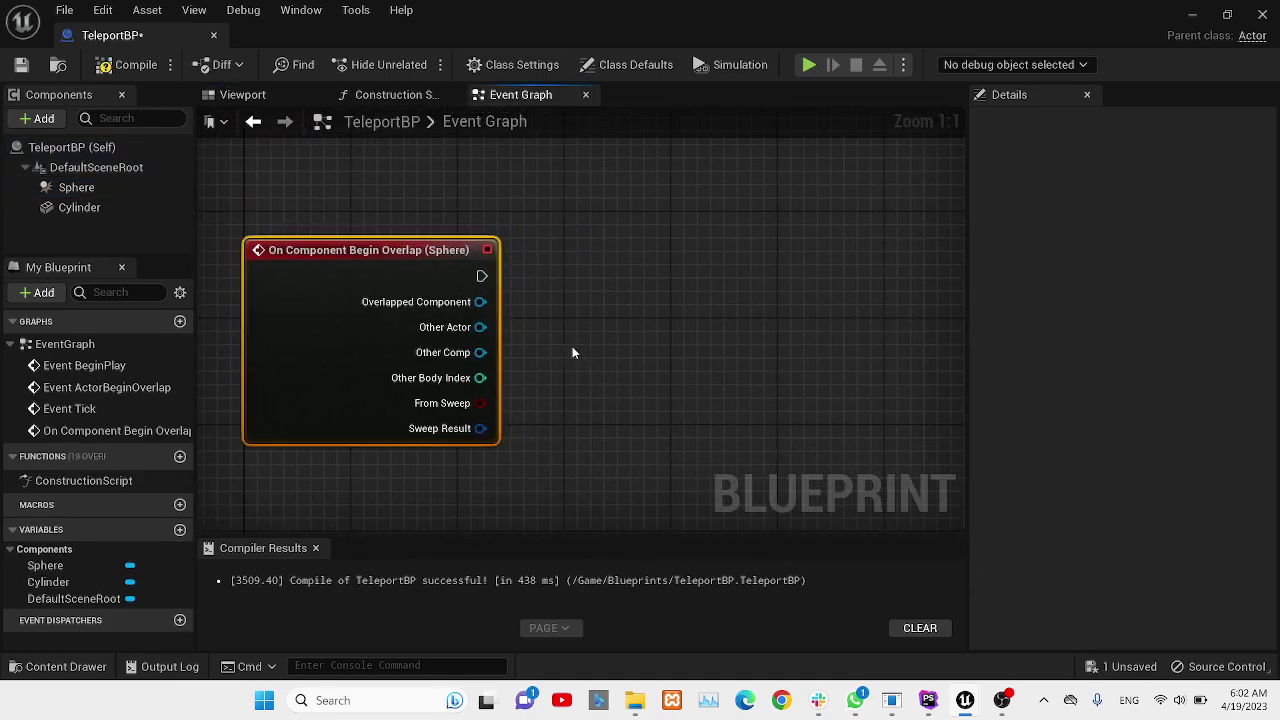
{"action": "scroll", "coordinate": [572, 346], "scroll_direction": "down", "scroll_amount": 2}
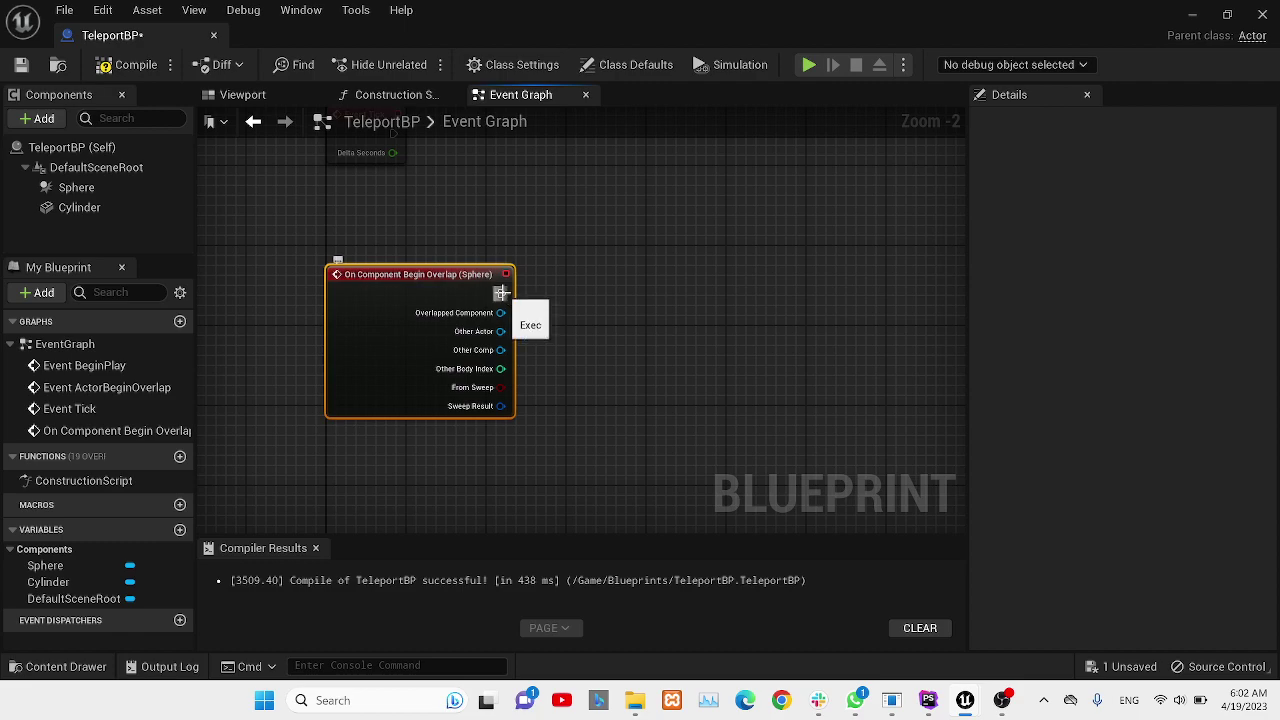
{"action": "left_click_drag", "start_coordinate": [501, 293], "coordinate": [675, 298]}
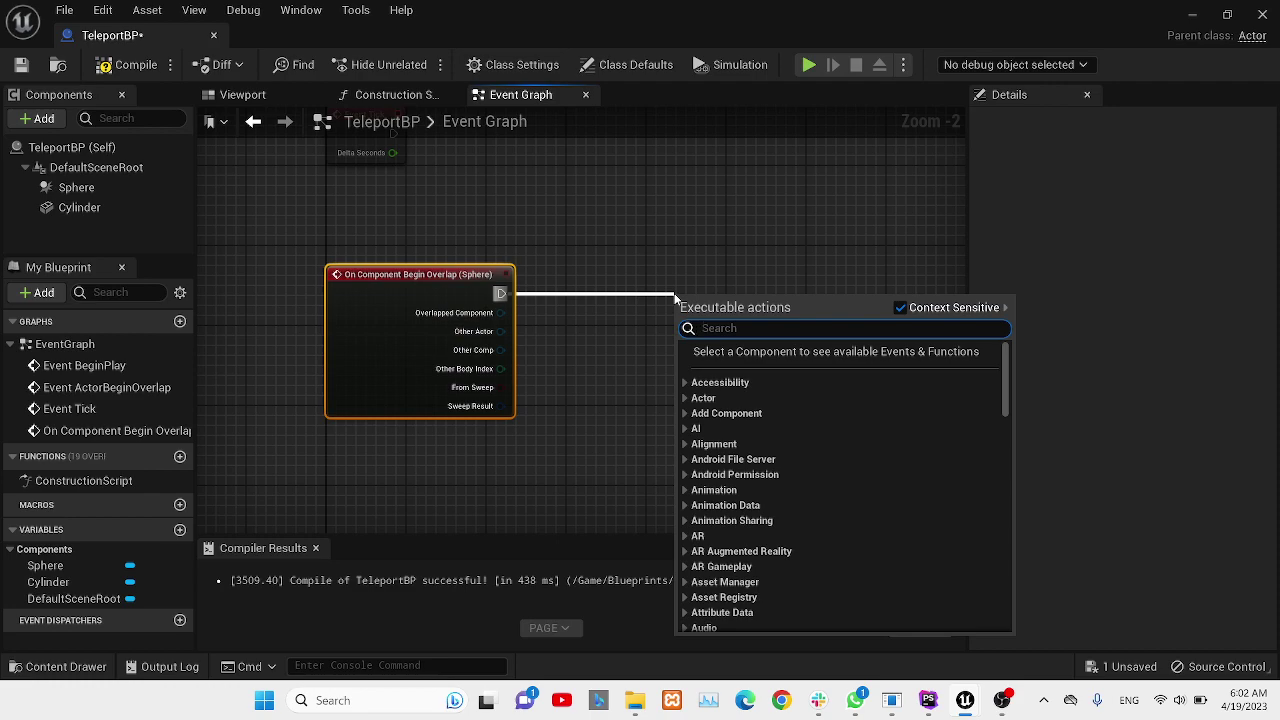
{"action": "type", "text": "open"}
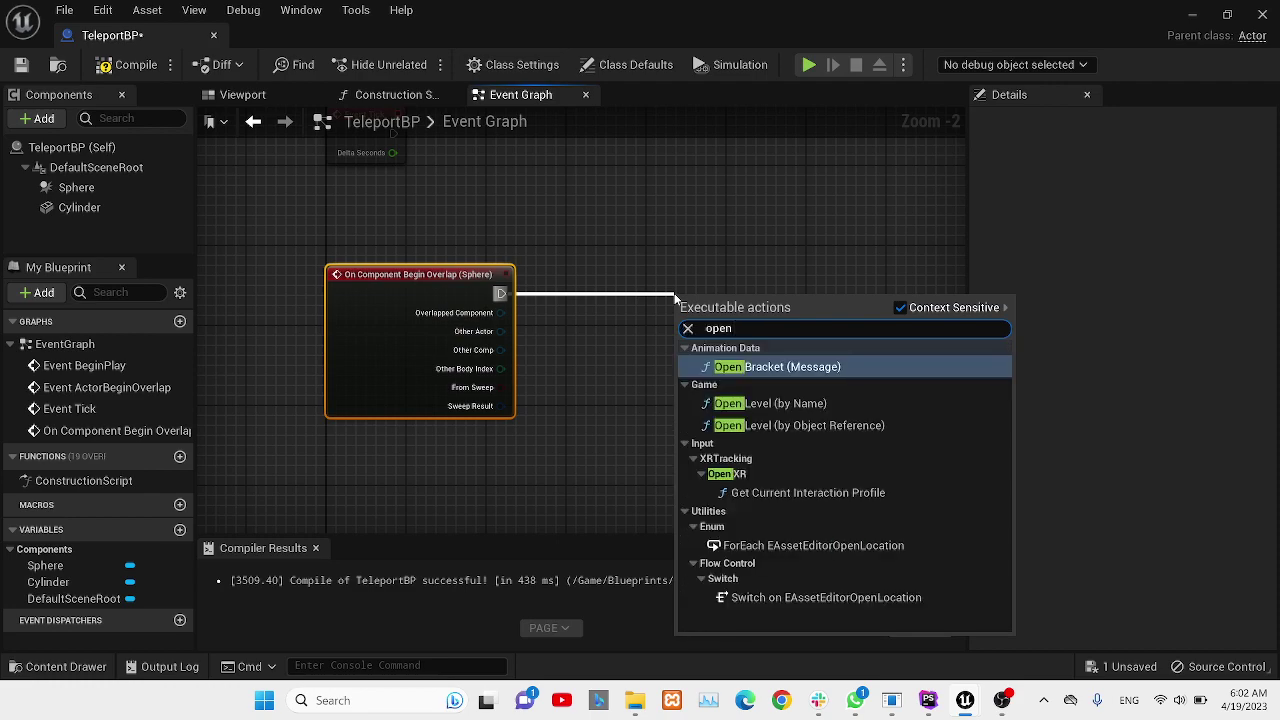
{"action": "type", "text": " leve"}
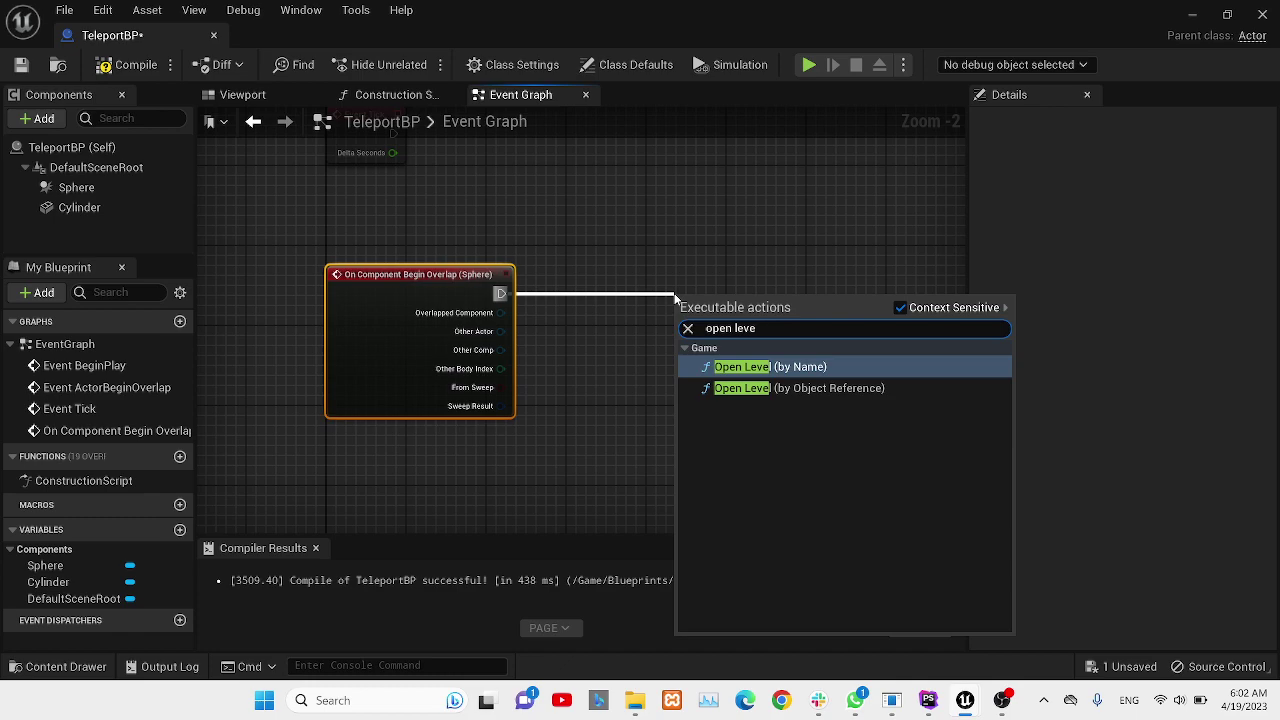
{"action": "left_click", "coordinate": [740, 388]}
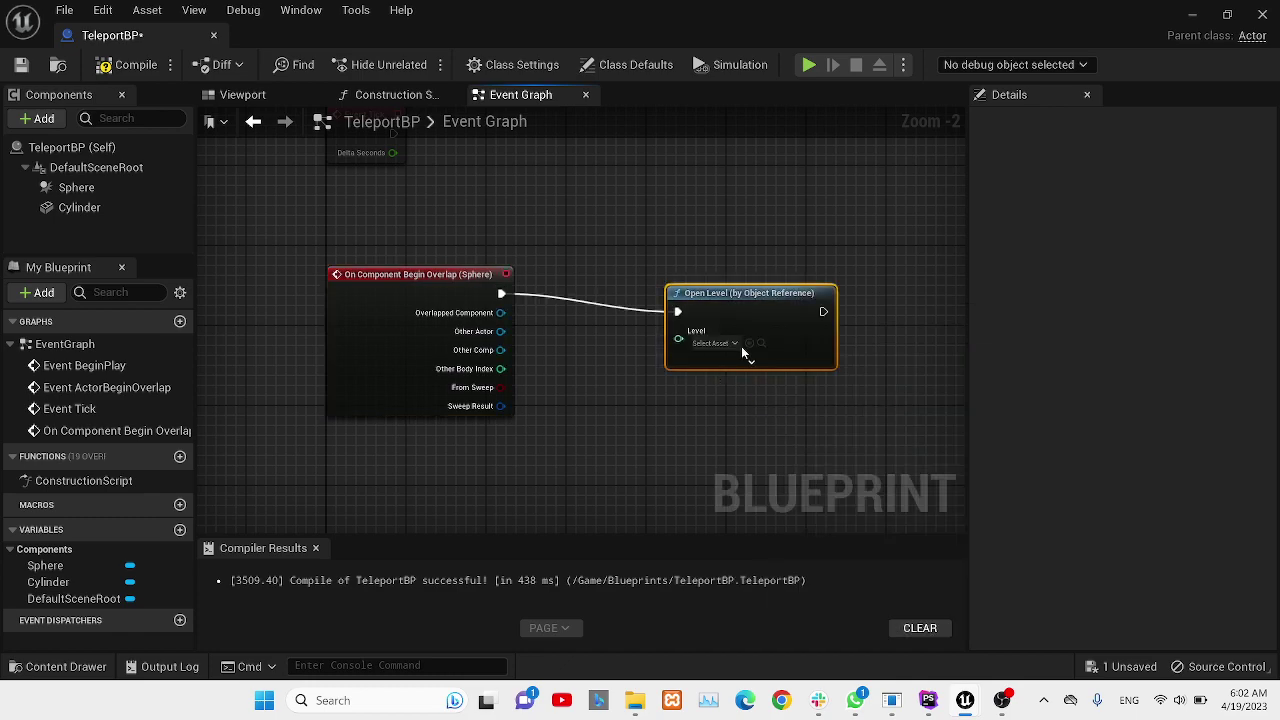
Set the Open Level node's Level to StrangeWorld and recompile.
{"action": "left_click", "coordinate": [712, 344]}
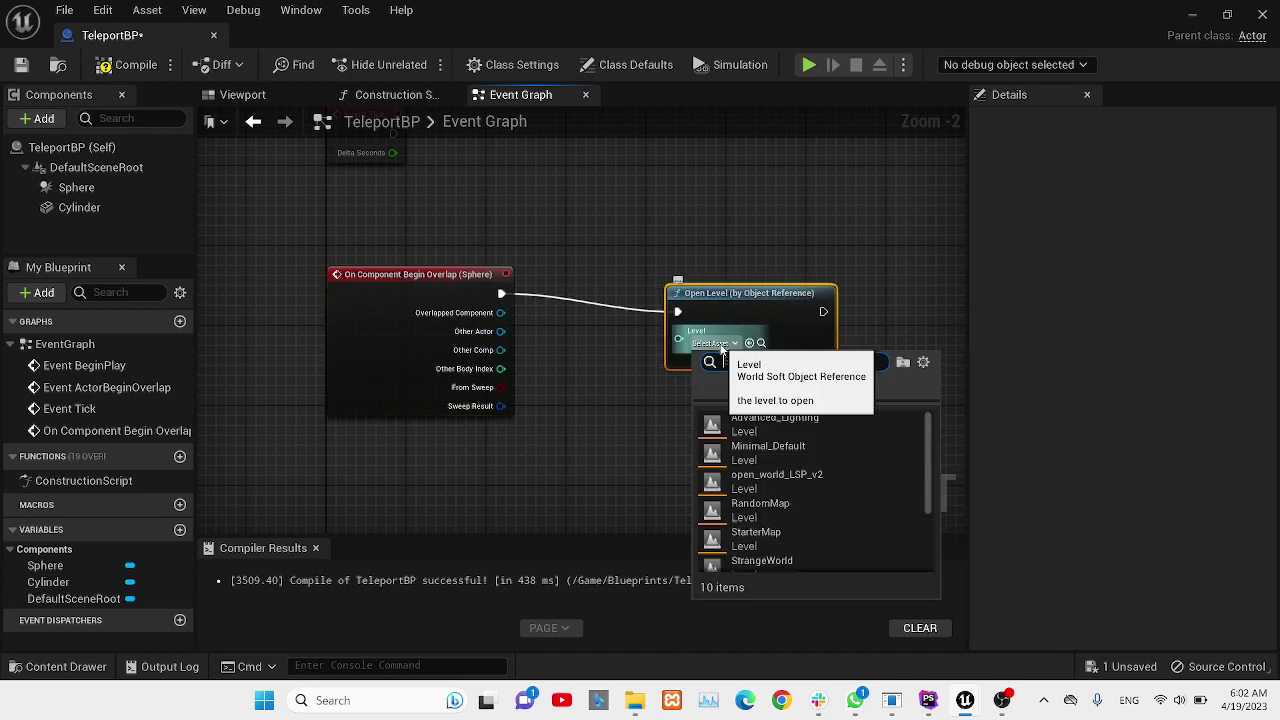
{"action": "left_click", "coordinate": [564, 420]}
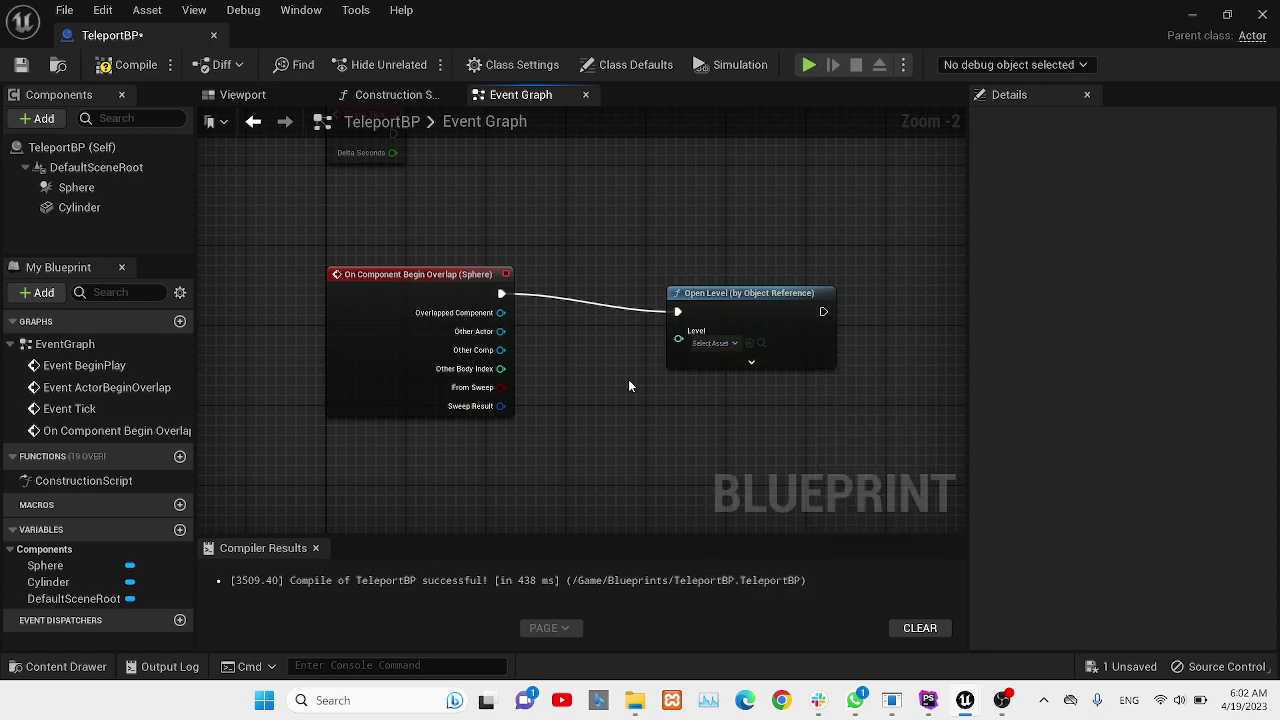
{"action": "left_click", "coordinate": [88, 666]}
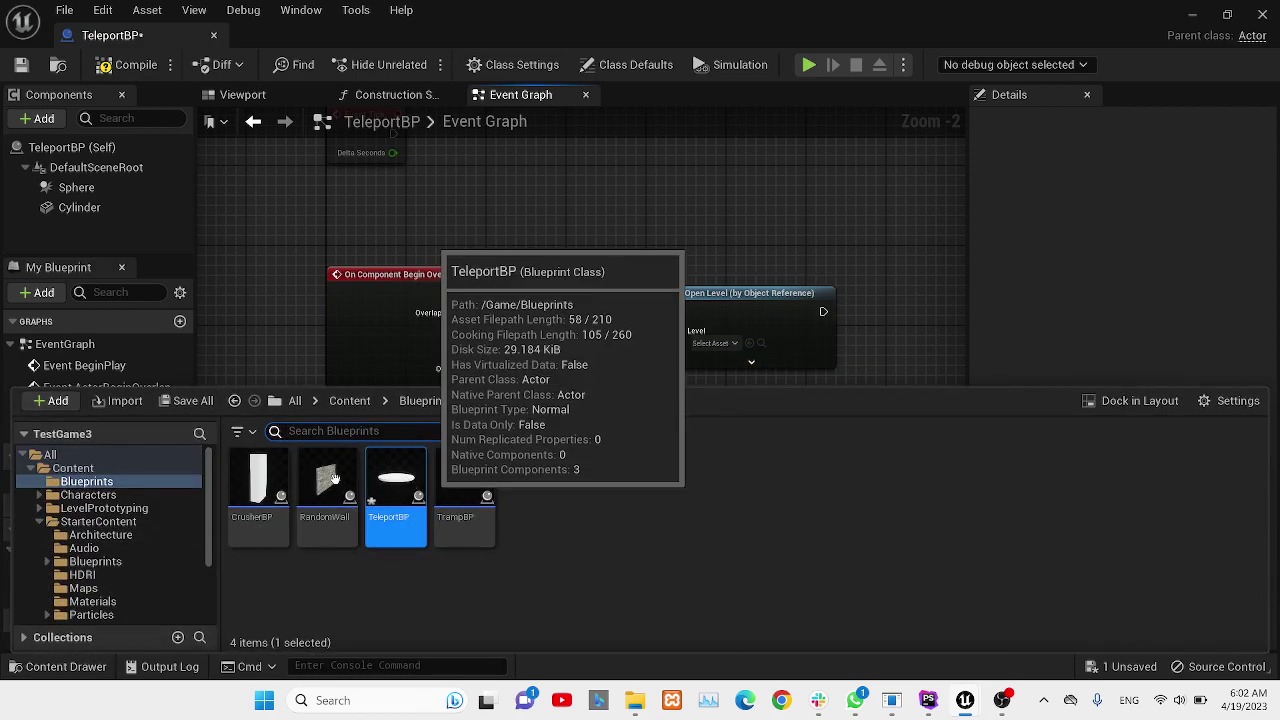
{"action": "left_click", "coordinate": [350, 401]}
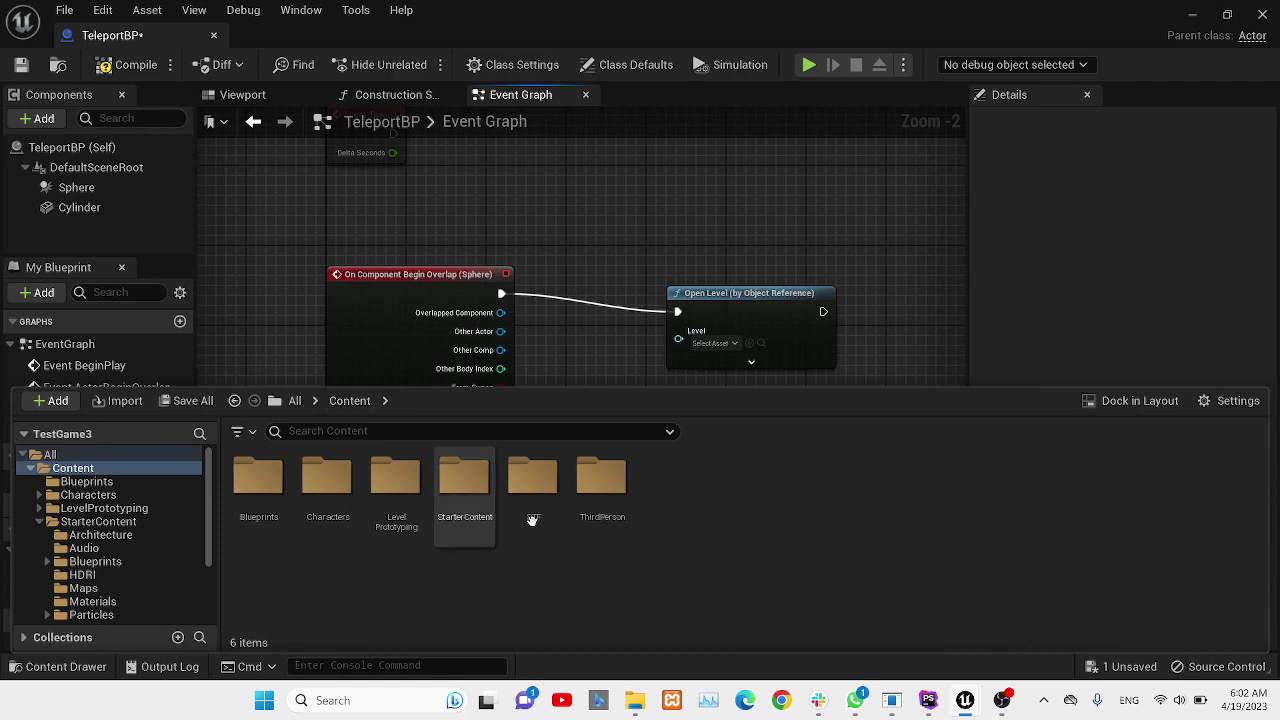
{"action": "double_click", "coordinate": [592, 495]}
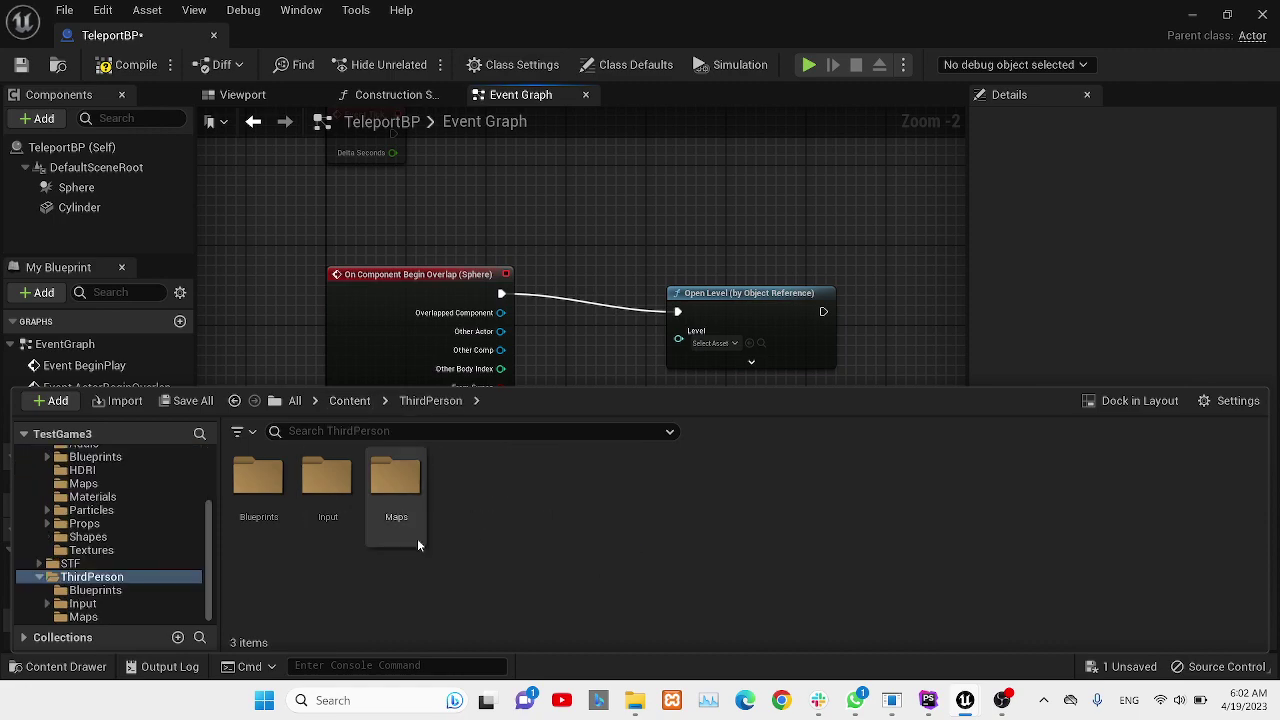
{"action": "double_click", "coordinate": [395, 480]}
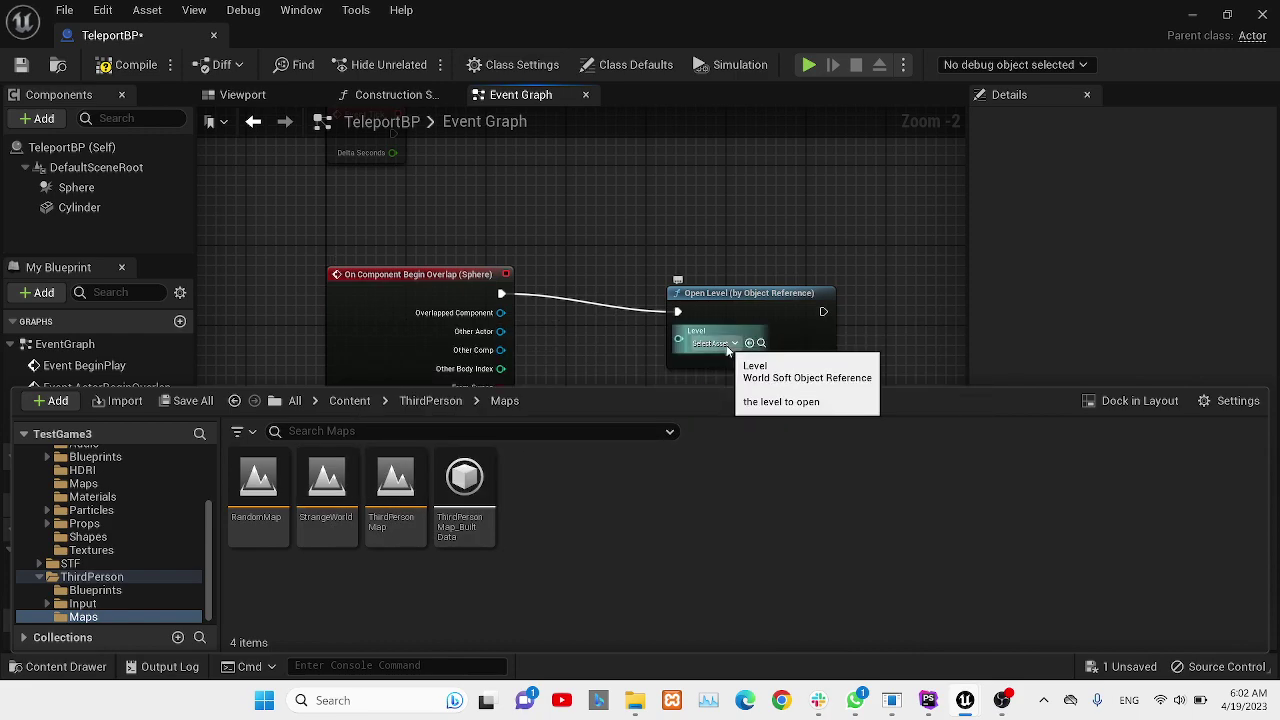
{"action": "left_click", "coordinate": [727, 344]}
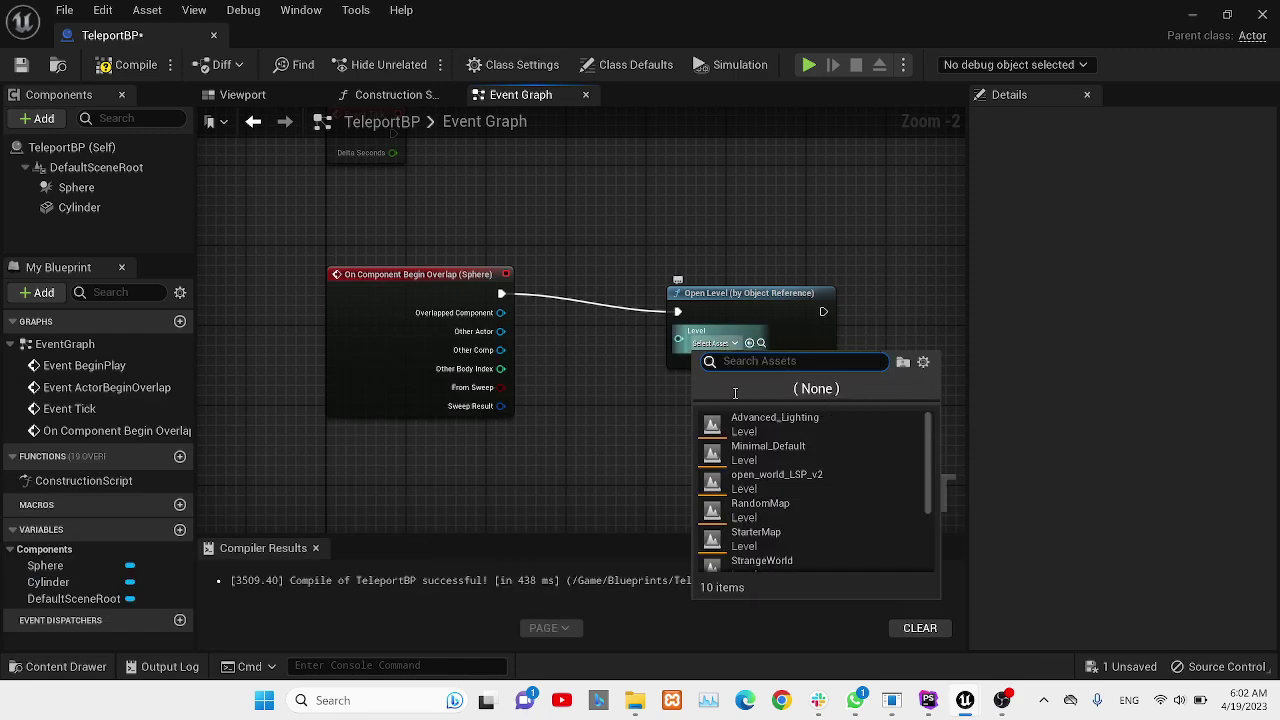
{"action": "left_click", "coordinate": [765, 562]}
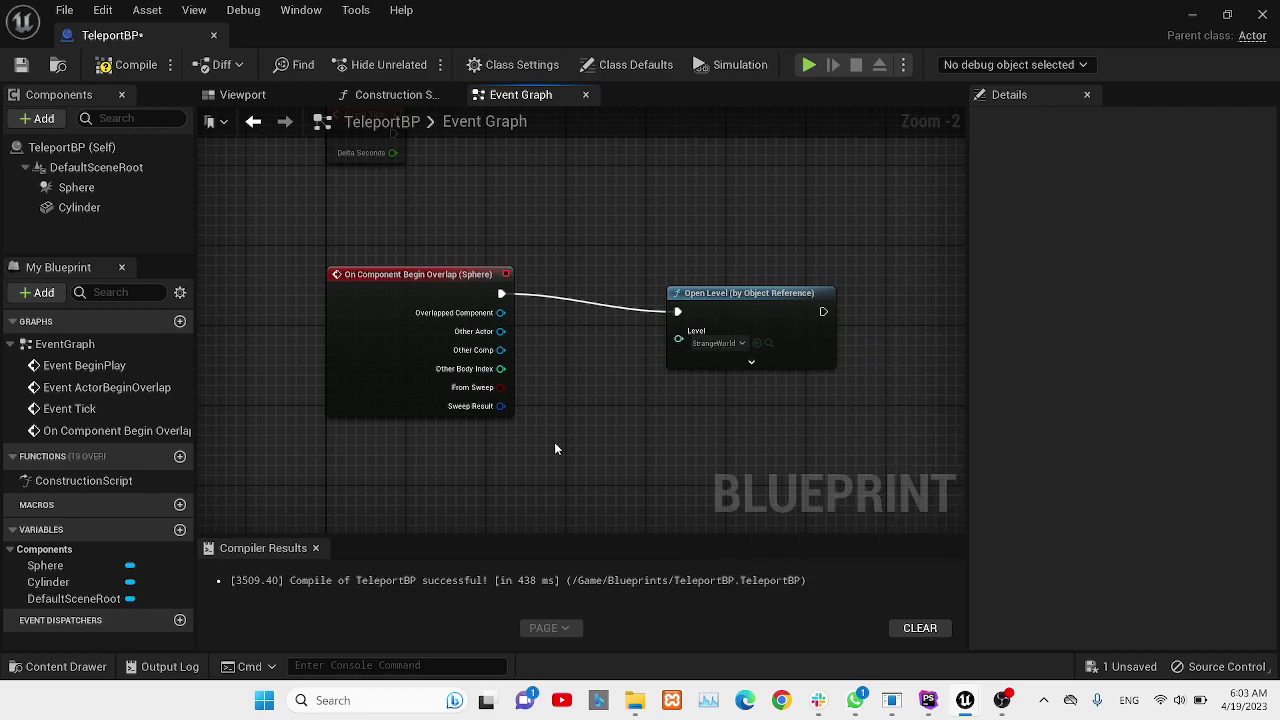
{"action": "left_click", "coordinate": [108, 64]}
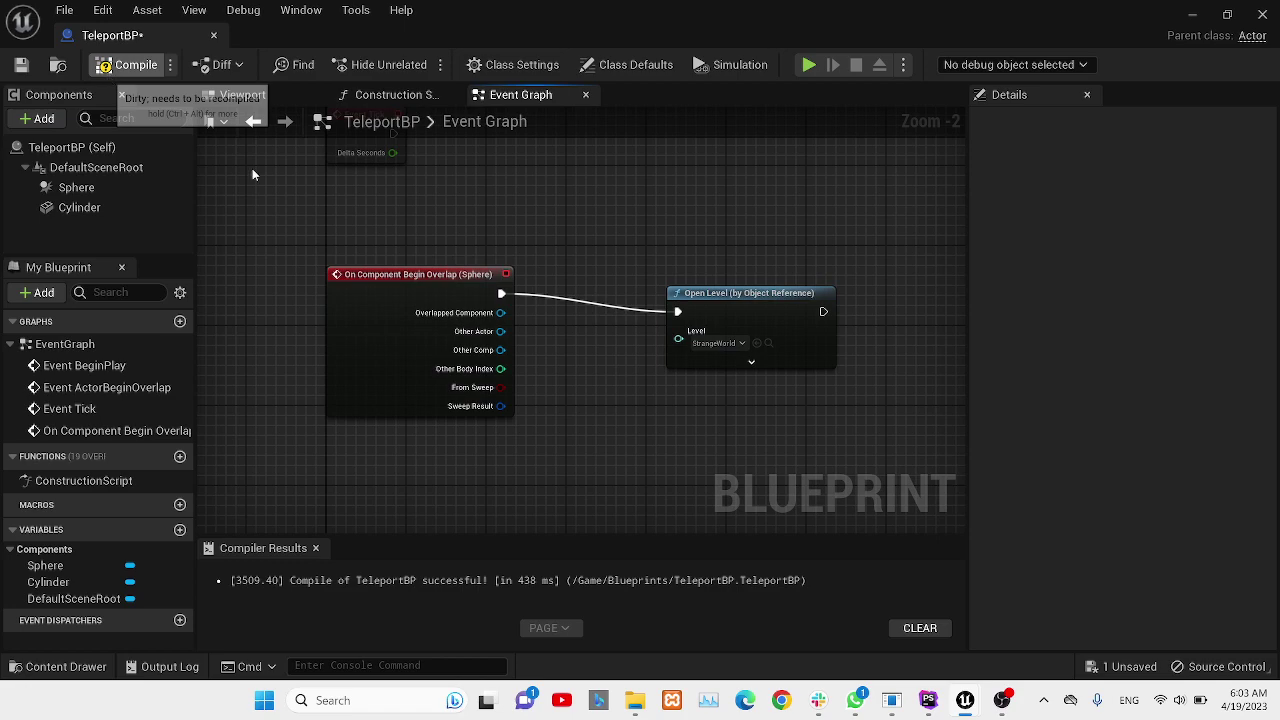
In ThirdPersonMap, drag TeleportBP from the Blueprints folder and drop it near the hexagon pad.
{"action": "left_click", "coordinate": [1189, 16]}
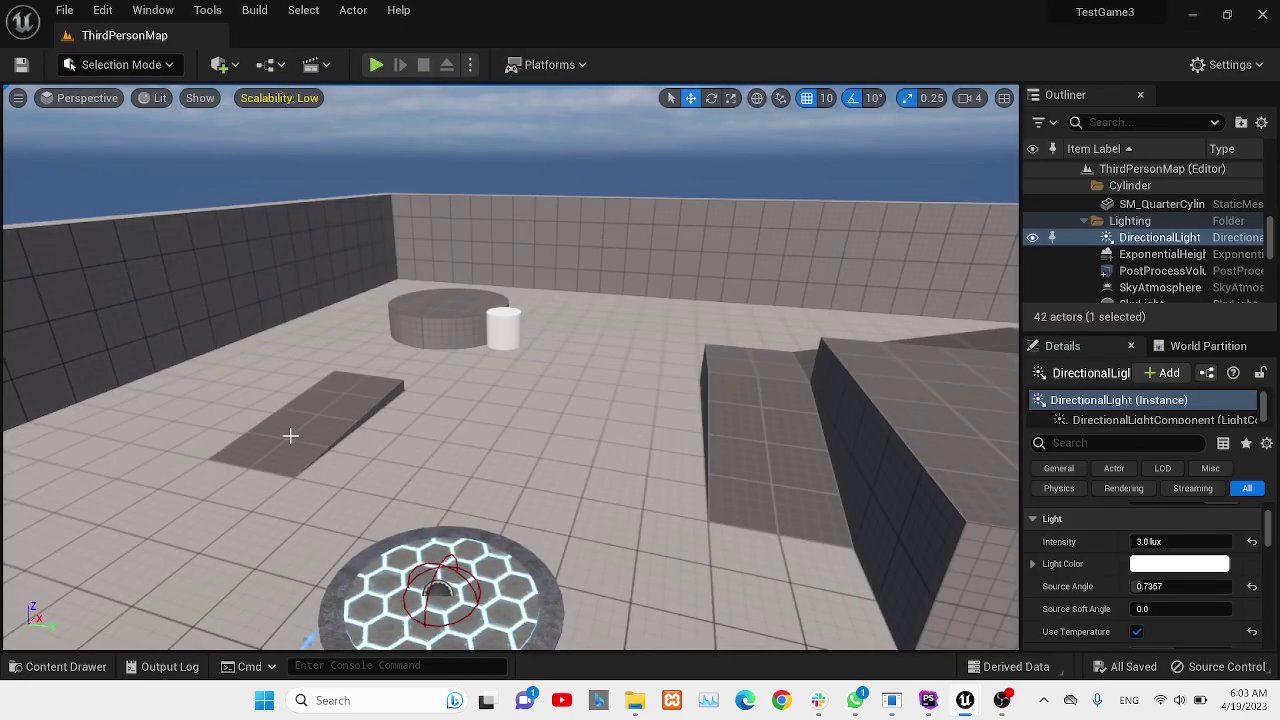
{"action": "left_click", "coordinate": [60, 666]}
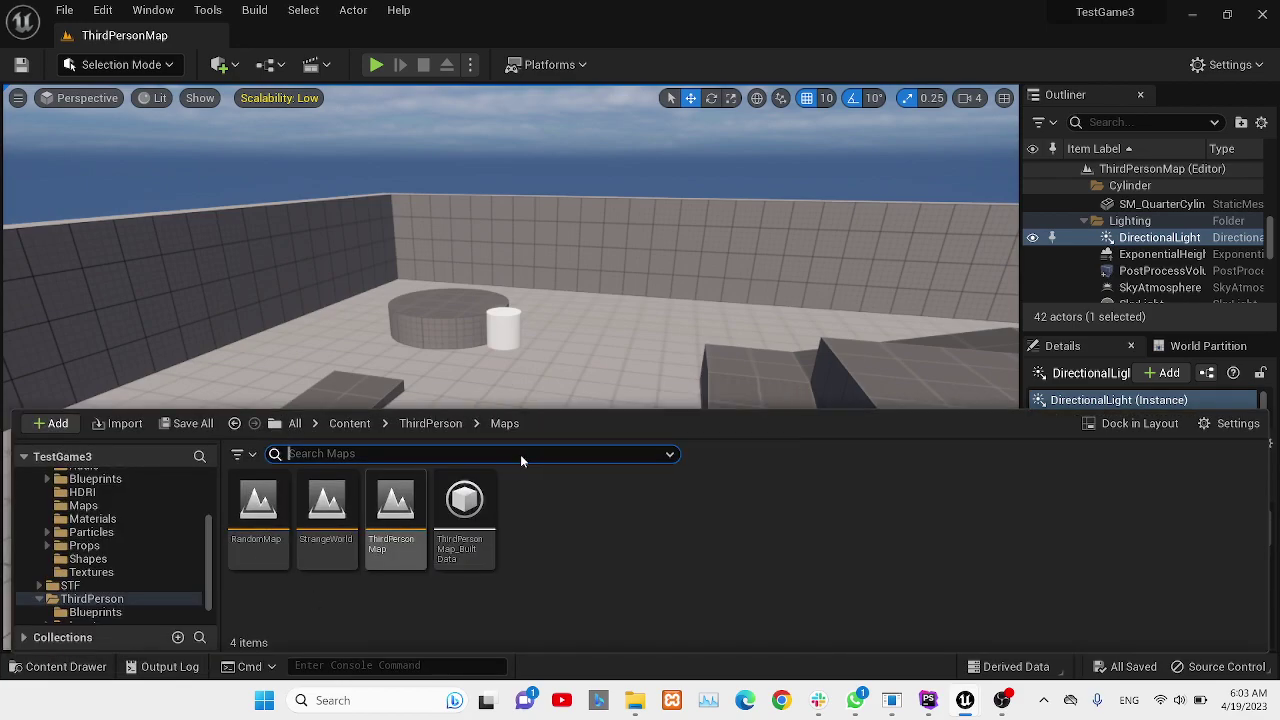
{"action": "left_click", "coordinate": [350, 423]}
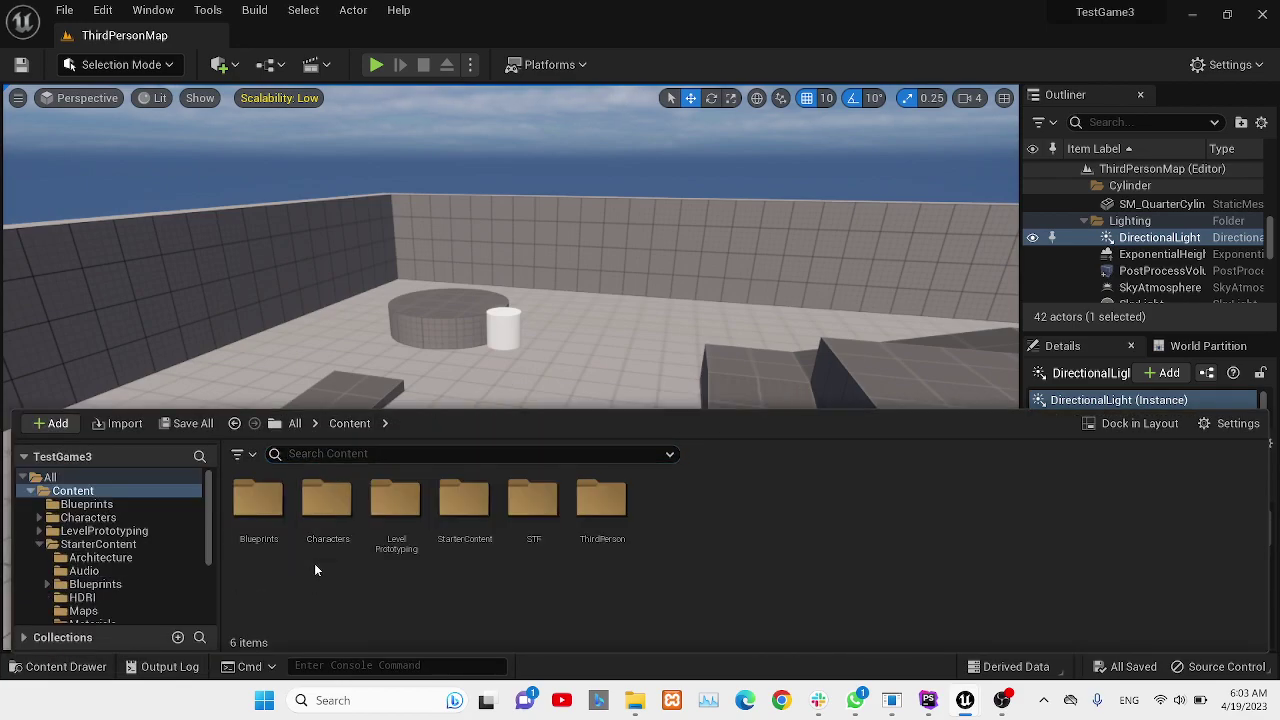
{"action": "left_click", "coordinate": [269, 532]}
{"action": "double_click", "coordinate": [269, 532]}
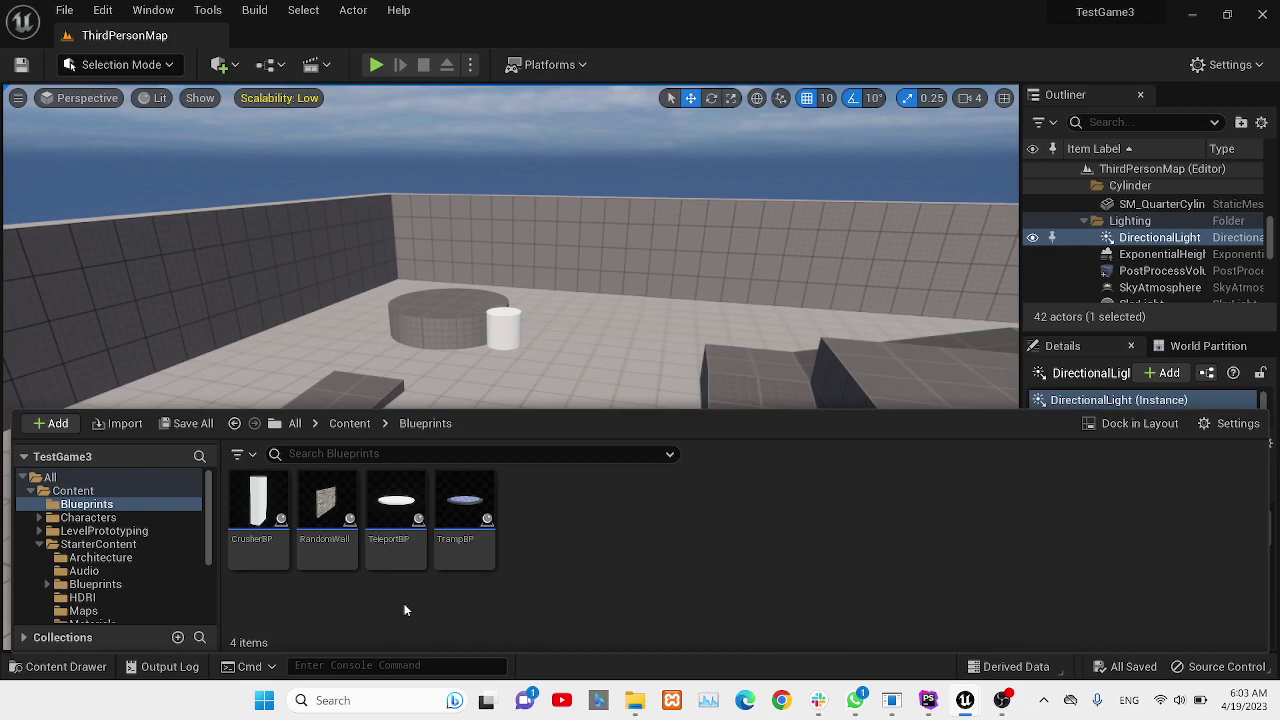
{"action": "mouse_move", "coordinate": [158, 572]}
{"action": "right_mouse_down"}
{"action": "mouse_move", "coordinate": [170, 560]}
{"action": "mouse_move", "coordinate": [150, 565]}
{"action": "mouse_move", "coordinate": [158, 572]}
{"action": "right_mouse_up"}
{"action": "left_click", "coordinate": [100, 666]}
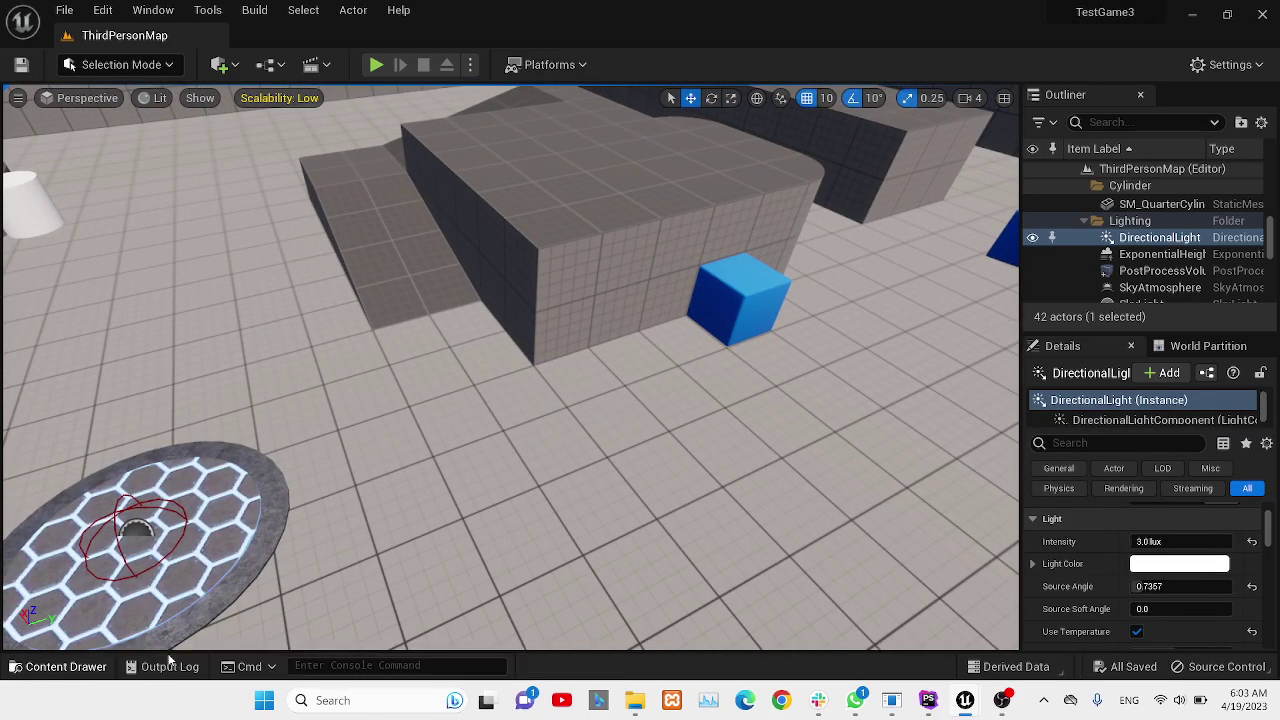
{"action": "left_click_drag", "start_coordinate": [395, 515], "coordinate": [345, 388]}
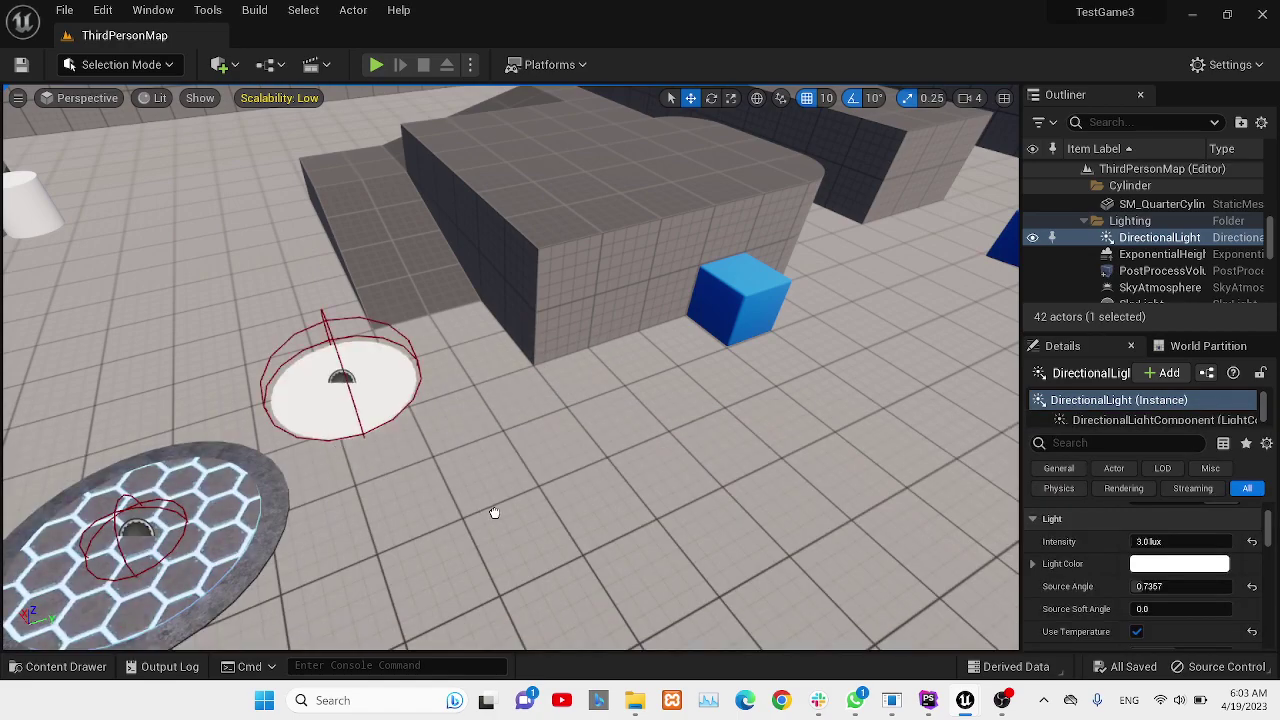
{"action": "left_click_drag", "start_coordinate": [494, 512], "coordinate": [497, 510]}
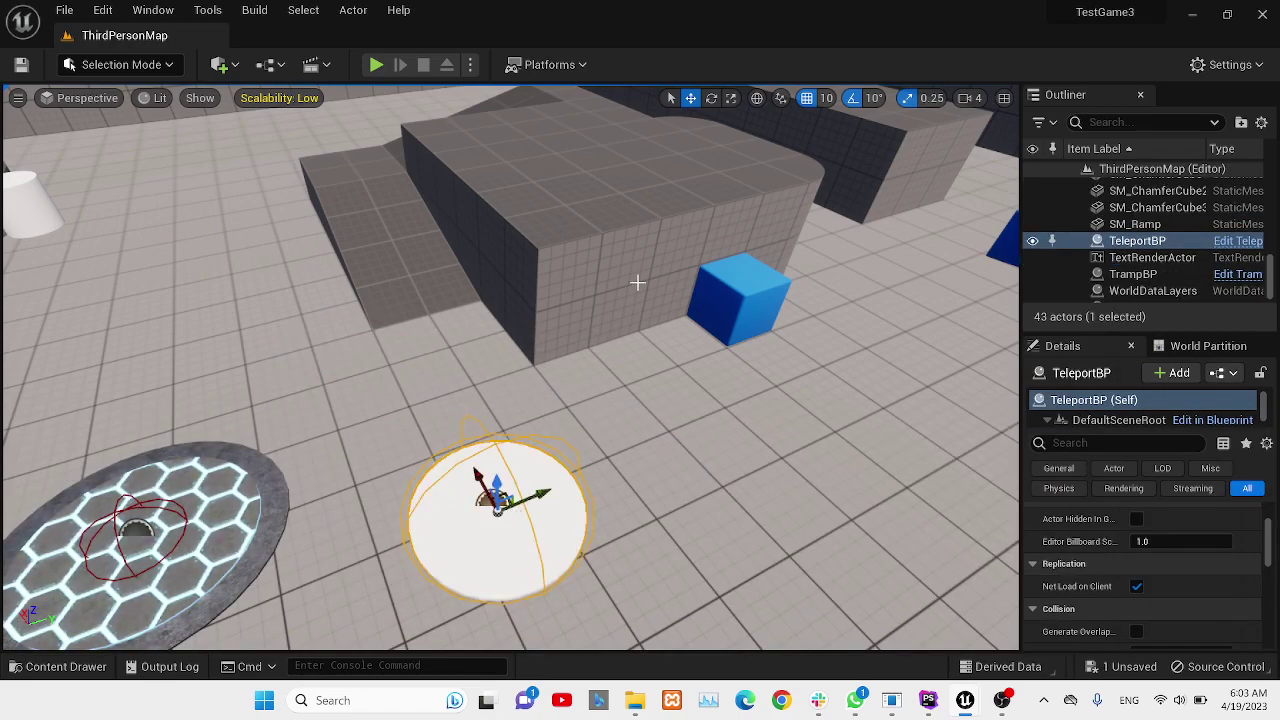
{"action": "left_click", "coordinate": [377, 72]}
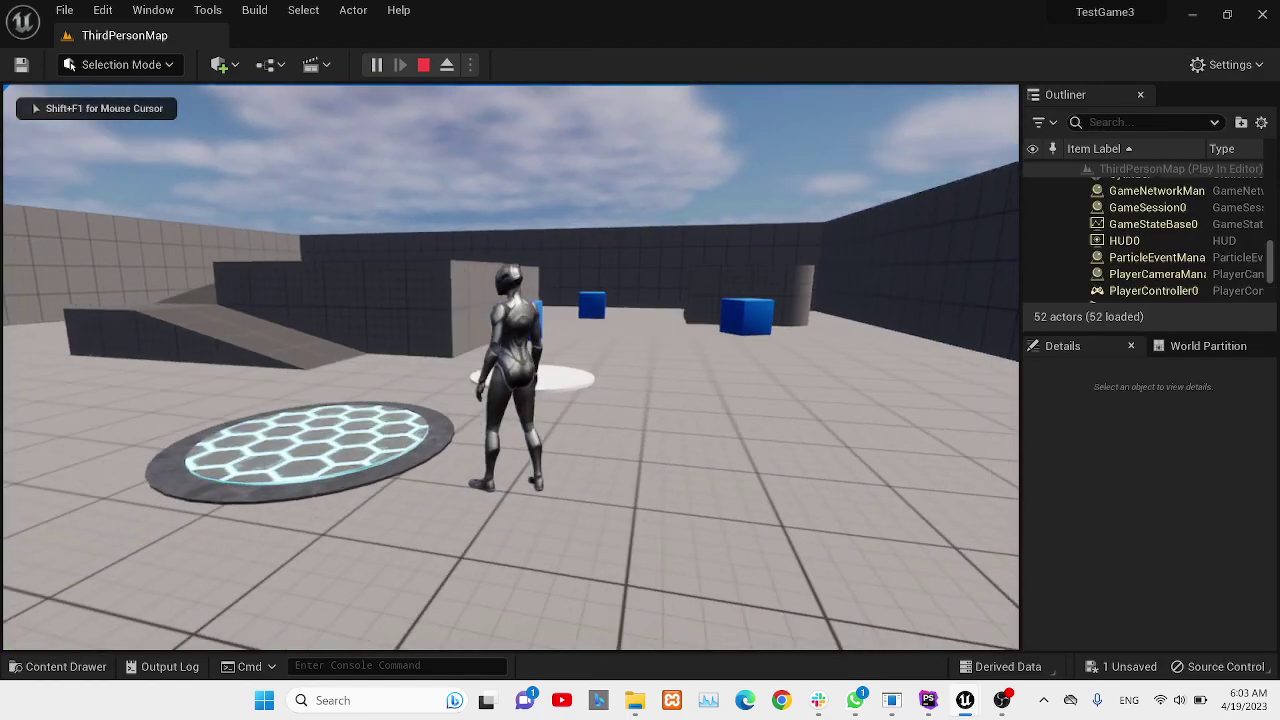
{"action": "key", "text": "w"}
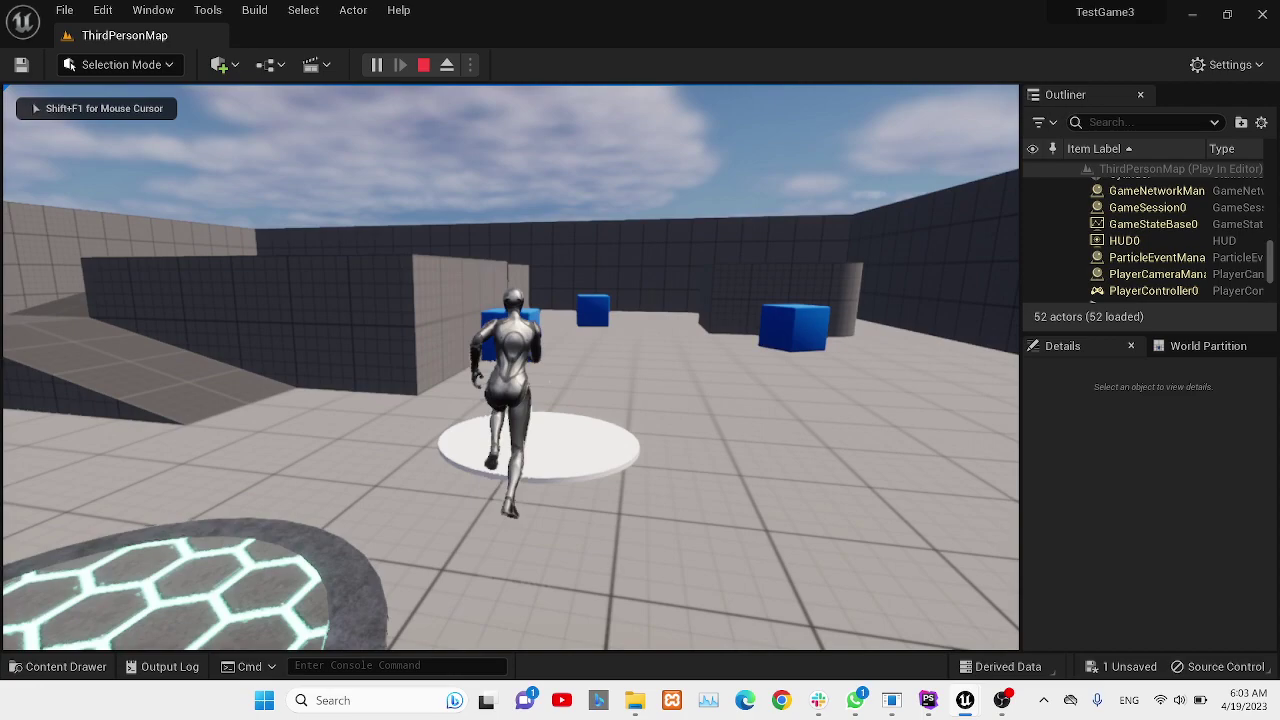
{"action": "key", "text": "w"}
{"action": "key", "text": "d"}
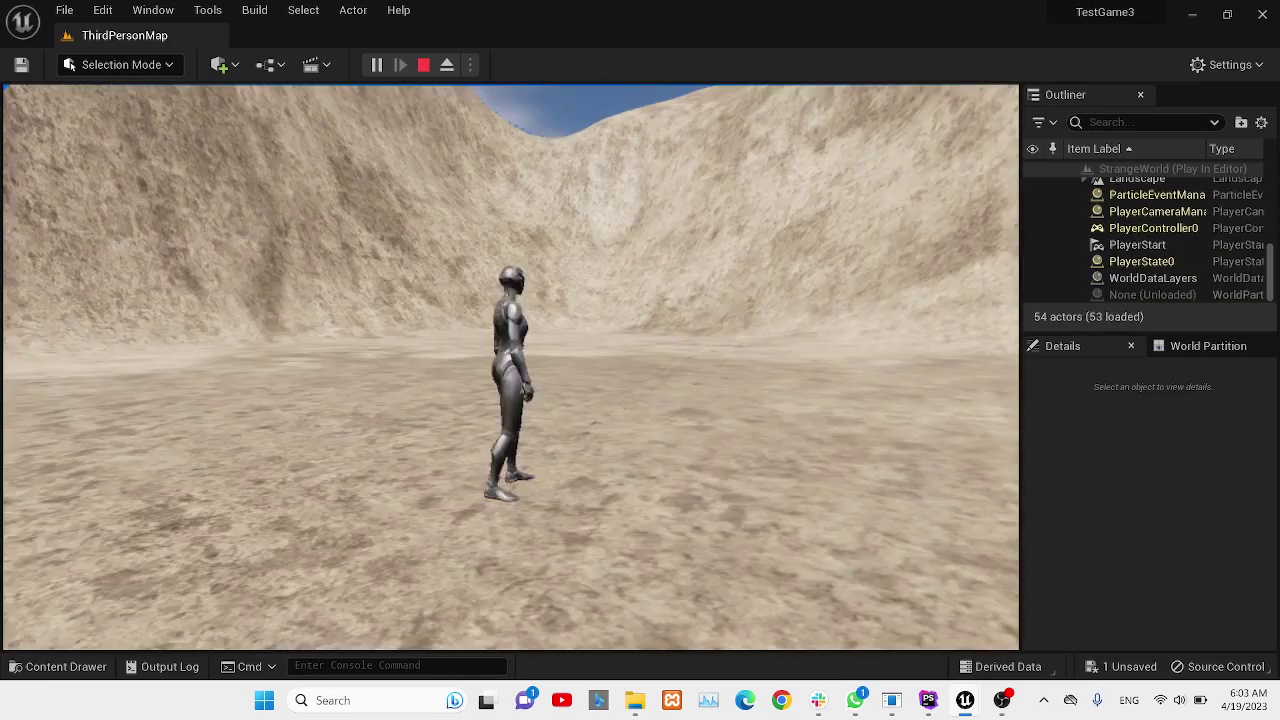
{"action": "key", "text": "Escape"}
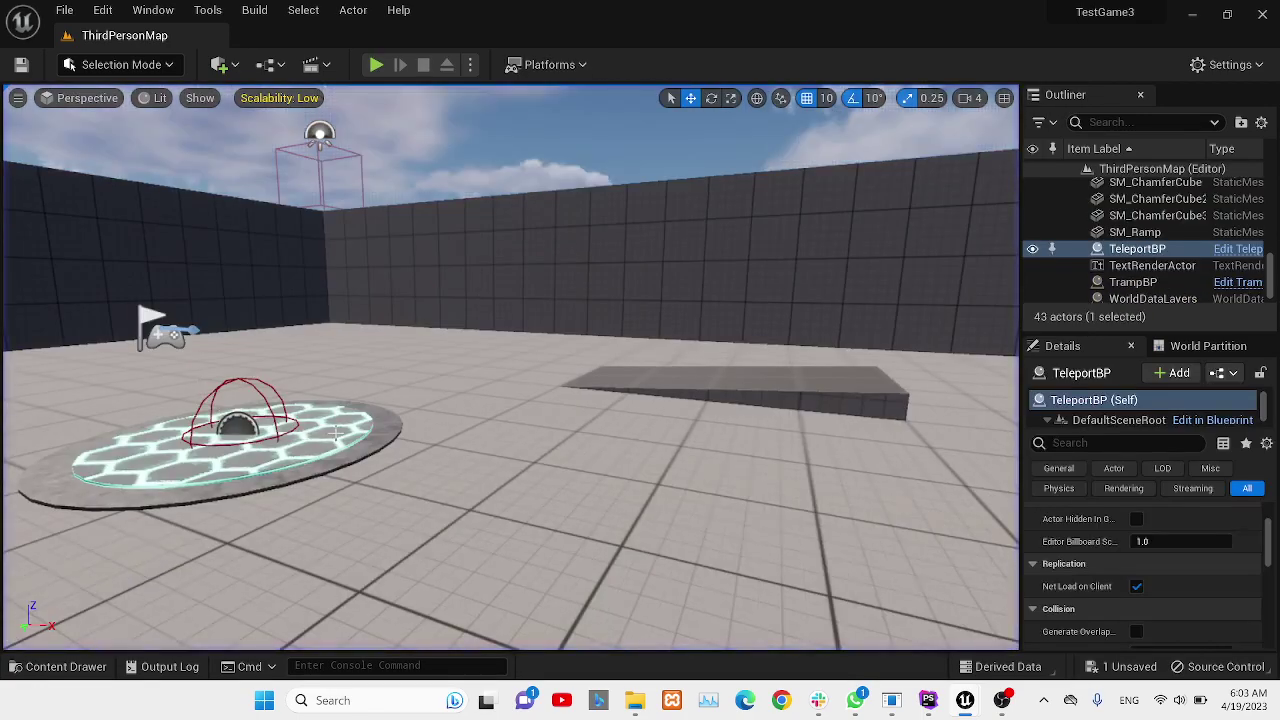
{"action": "mouse_move", "coordinate": [510, 370]}
{"action": "right_mouse_down"}
{"action": "mouse_move", "coordinate": [610, 360]}
{"action": "mouse_move", "coordinate": [520, 370]}
{"action": "right_mouse_up"}
{"action": "key", "text": "f"}
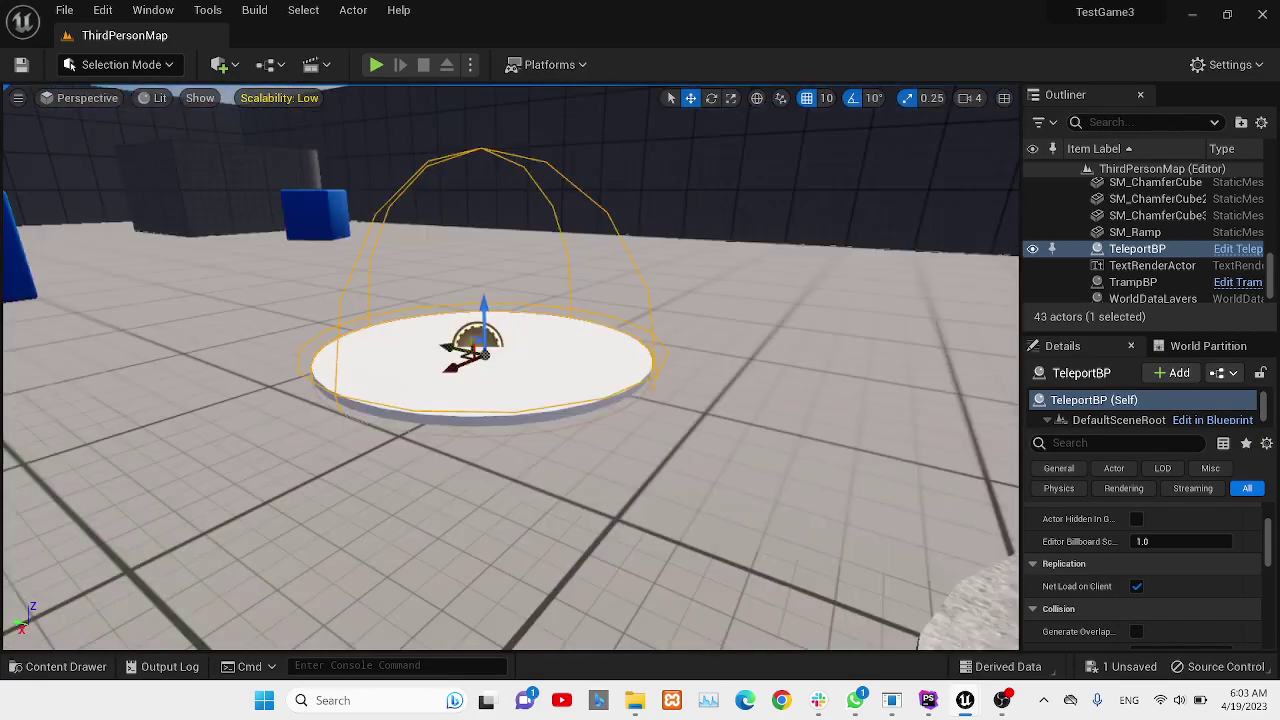
{"action": "mouse_move", "coordinate": [555, 430]}
{"action": "right_mouse_down"}
{"action": "mouse_move", "coordinate": [540, 425]}
{"action": "mouse_move", "coordinate": [555, 430]}
{"action": "right_mouse_up"}
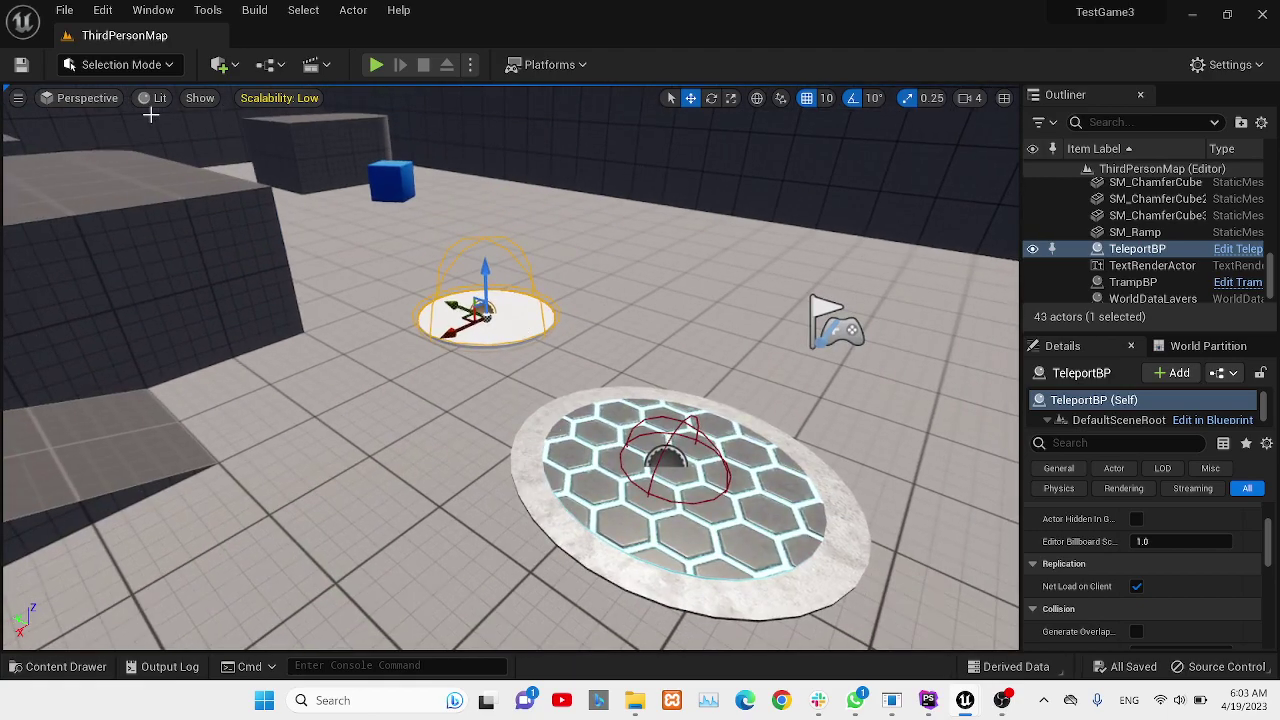
Promote Open Level's Level pin to an instance-editable Level variable and compile TeleportBP.
{"action": "left_click", "coordinate": [68, 667]}
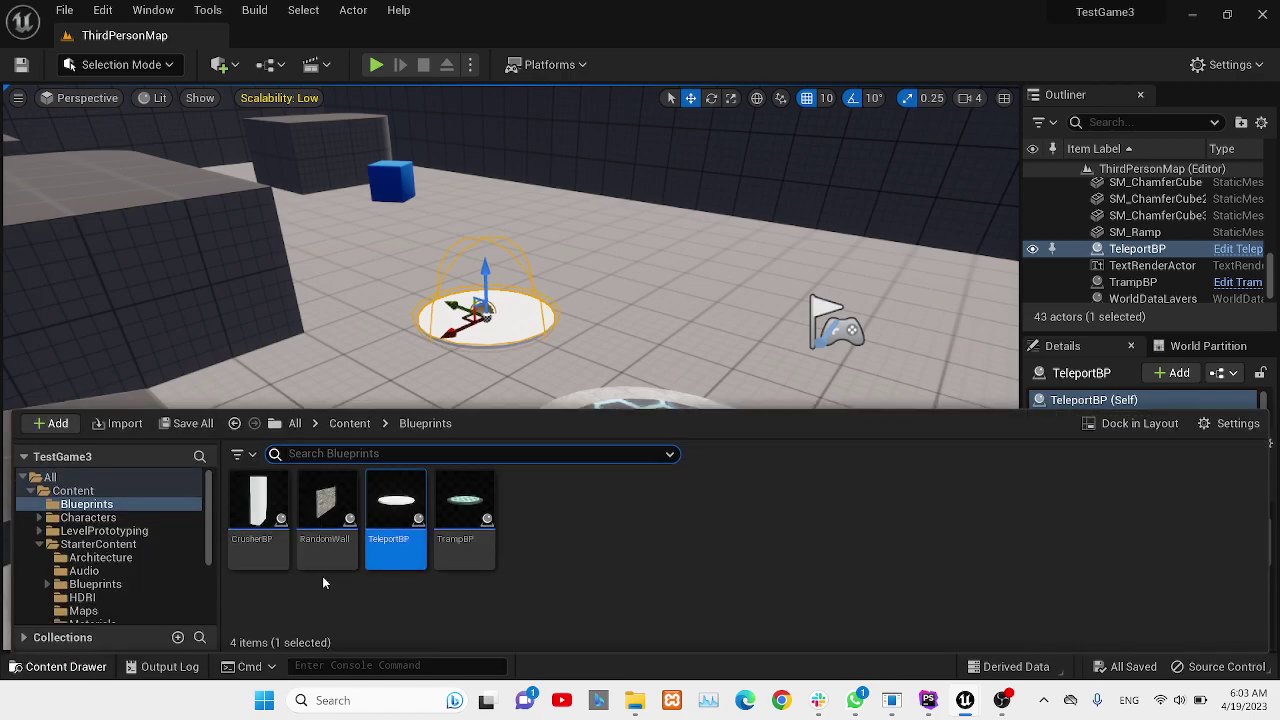
{"action": "double_click", "coordinate": [395, 520]}
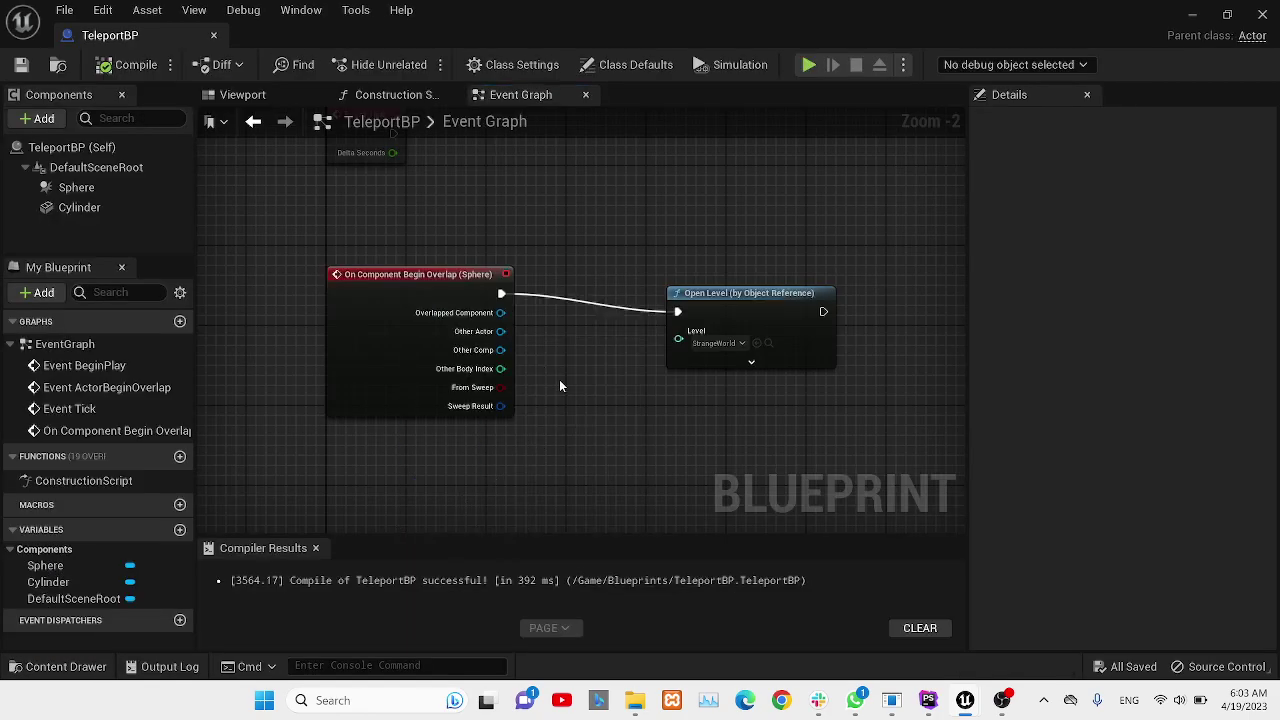
{"action": "left_click_drag", "start_coordinate": [727, 295], "coordinate": [764, 275]}
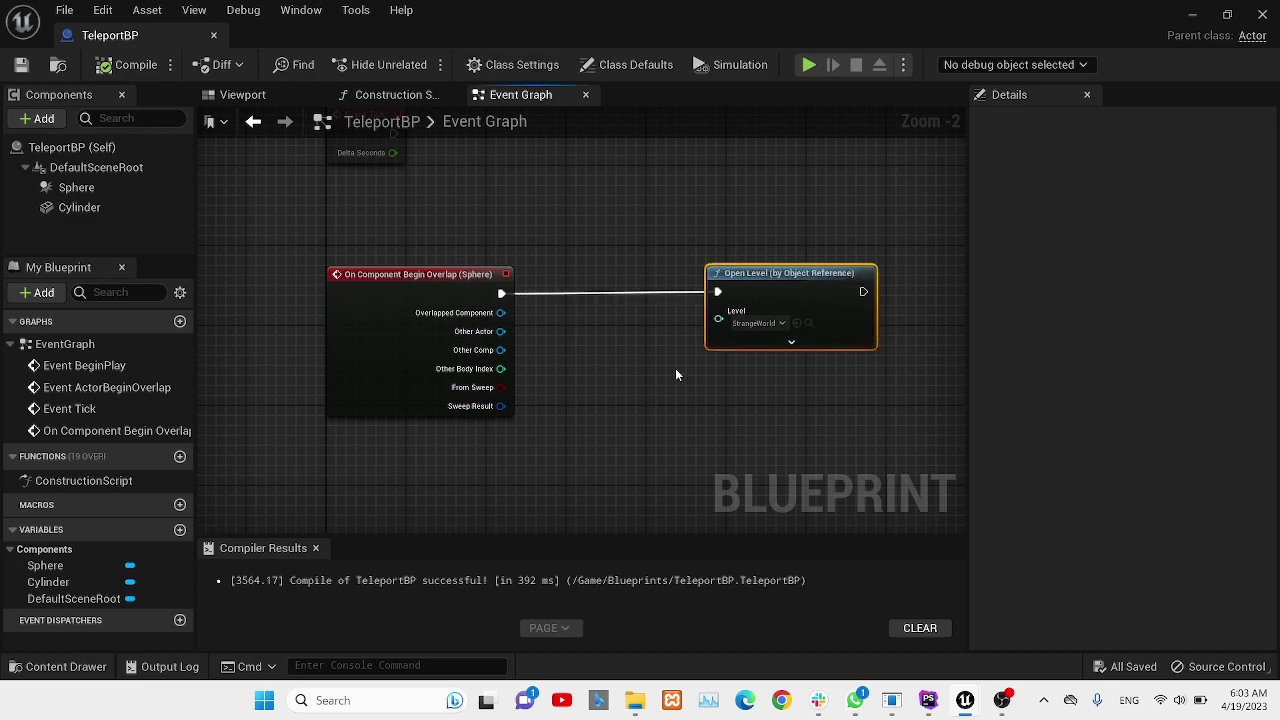
{"action": "right_click", "coordinate": [768, 327]}
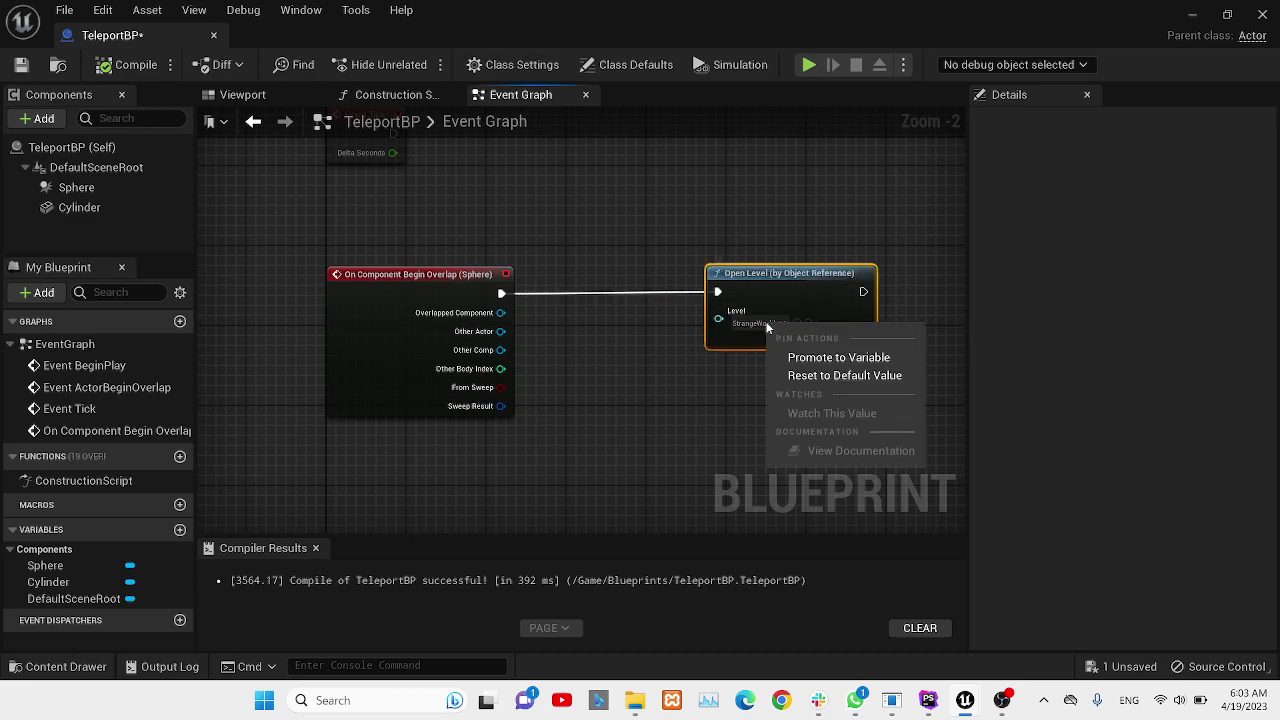
{"action": "left_click", "coordinate": [831, 362]}
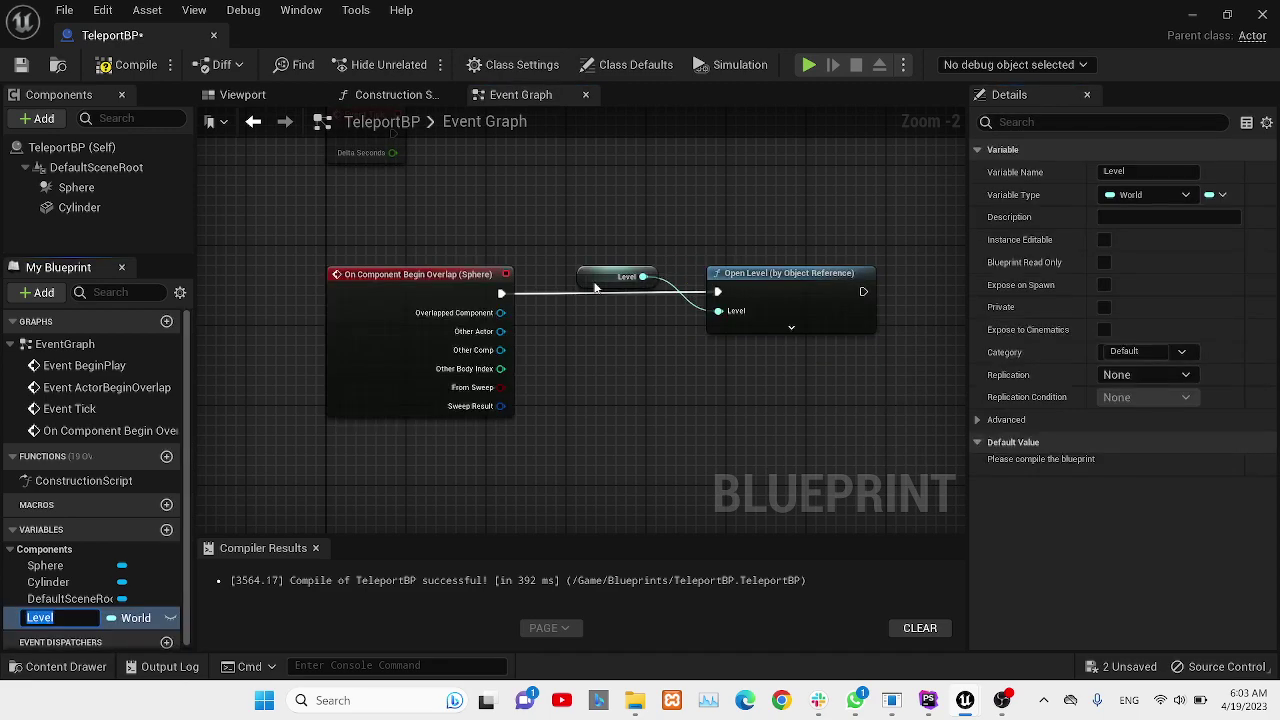
{"action": "left_click_drag", "start_coordinate": [594, 286], "coordinate": [590, 342]}
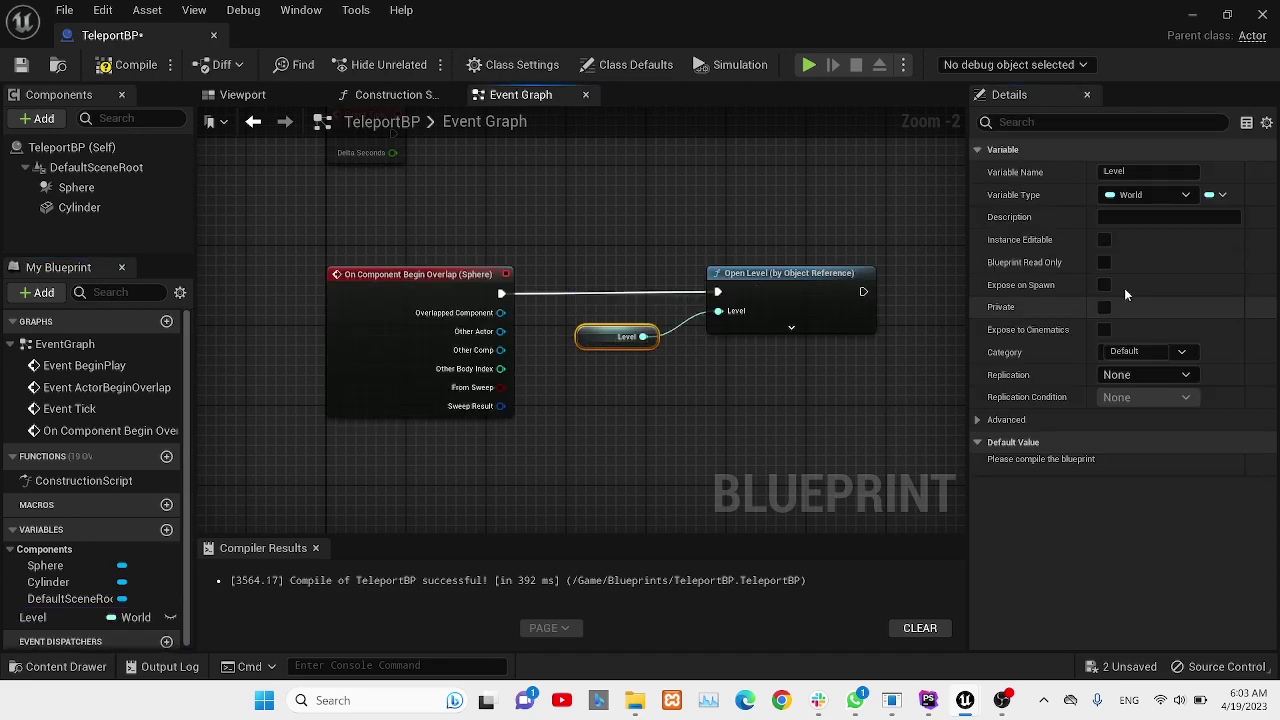
{"action": "left_click", "coordinate": [1104, 240]}
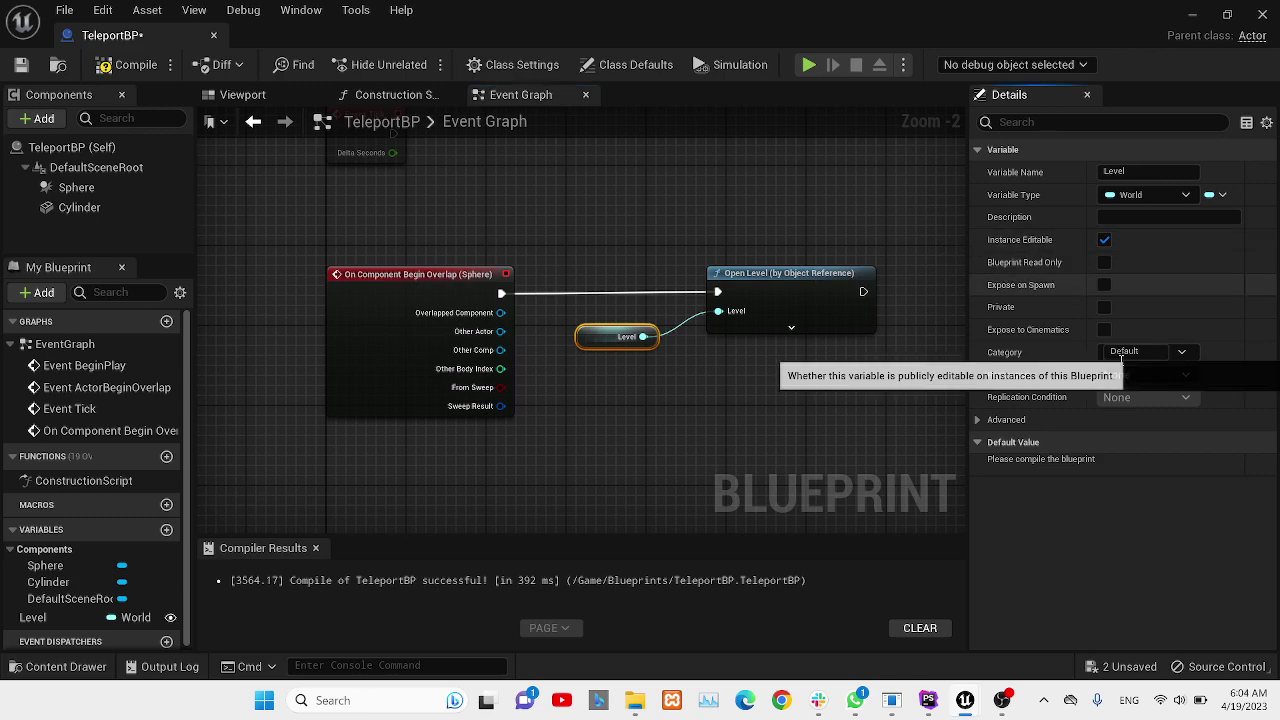
{"action": "left_click", "coordinate": [126, 64]}
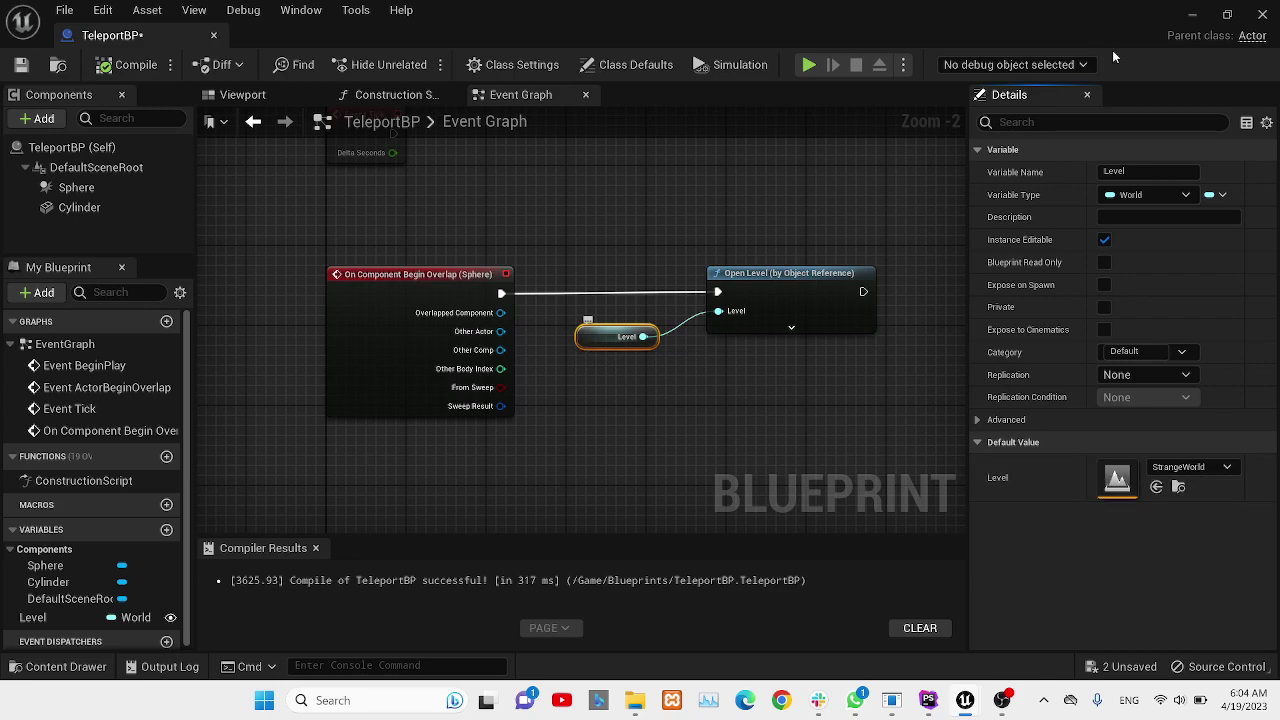
Return to ThirdPersonMap, check the pad's Level list, and show the top-level Content folder.
{"action": "left_click", "coordinate": [1190, 14]}
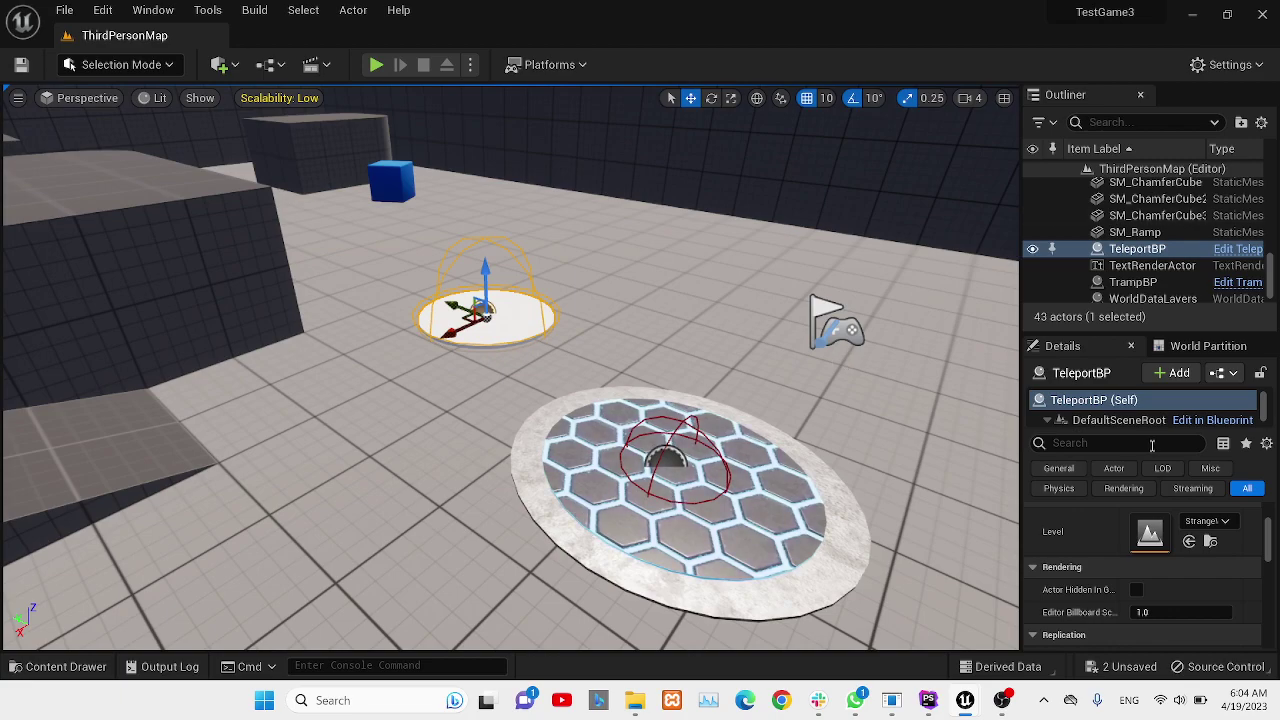
{"action": "left_click", "coordinate": [1220, 522]}
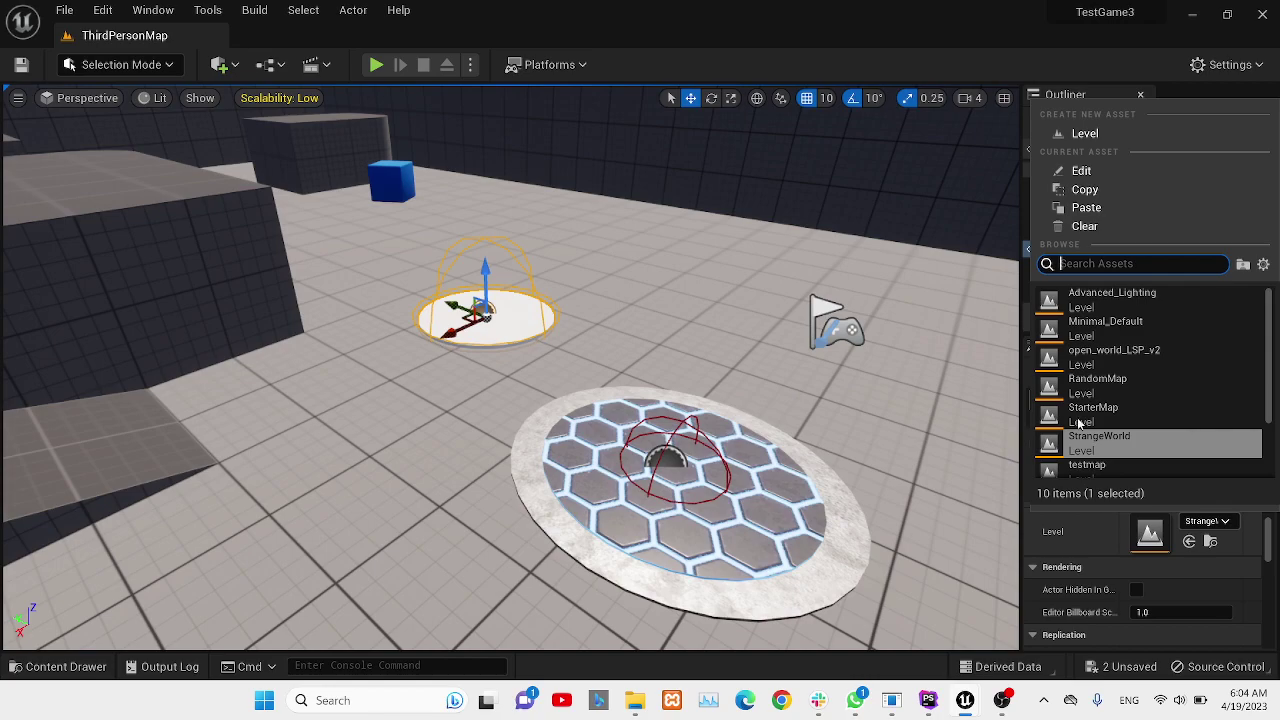
{"action": "left_click", "coordinate": [425, 115]}
{"action": "left_click", "coordinate": [425, 115]}
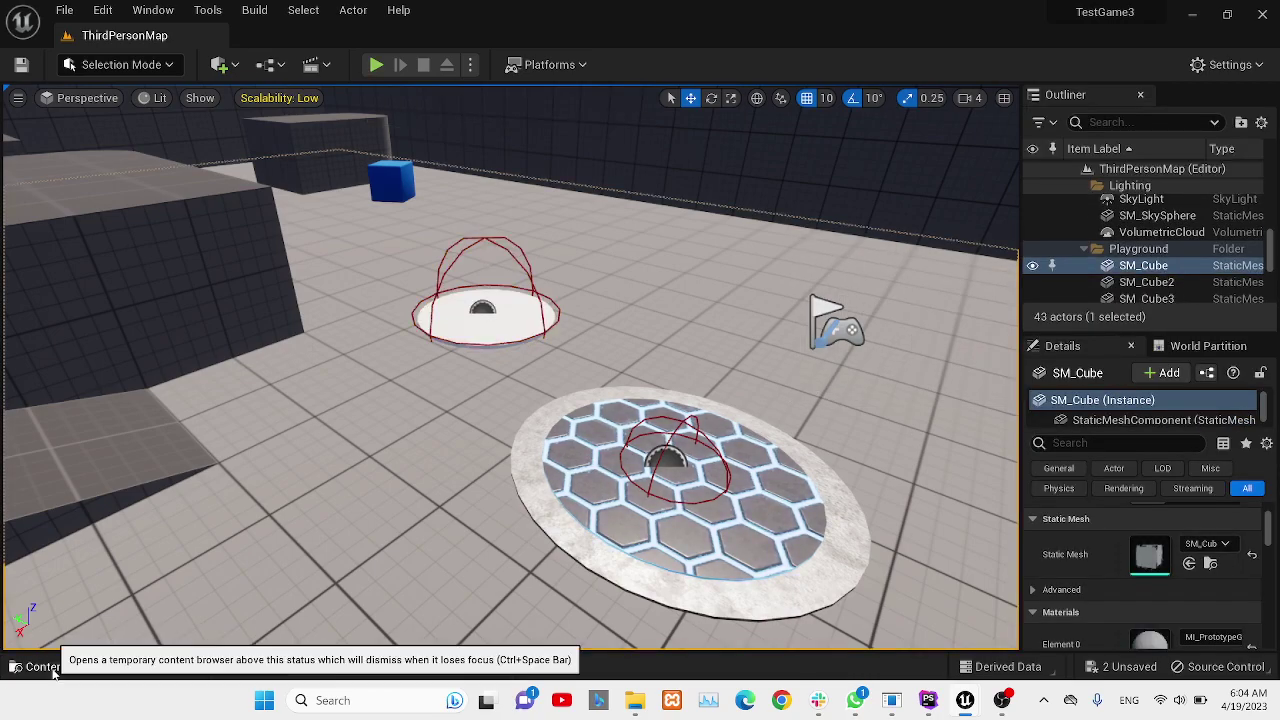
{"action": "left_click", "coordinate": [22, 667]}
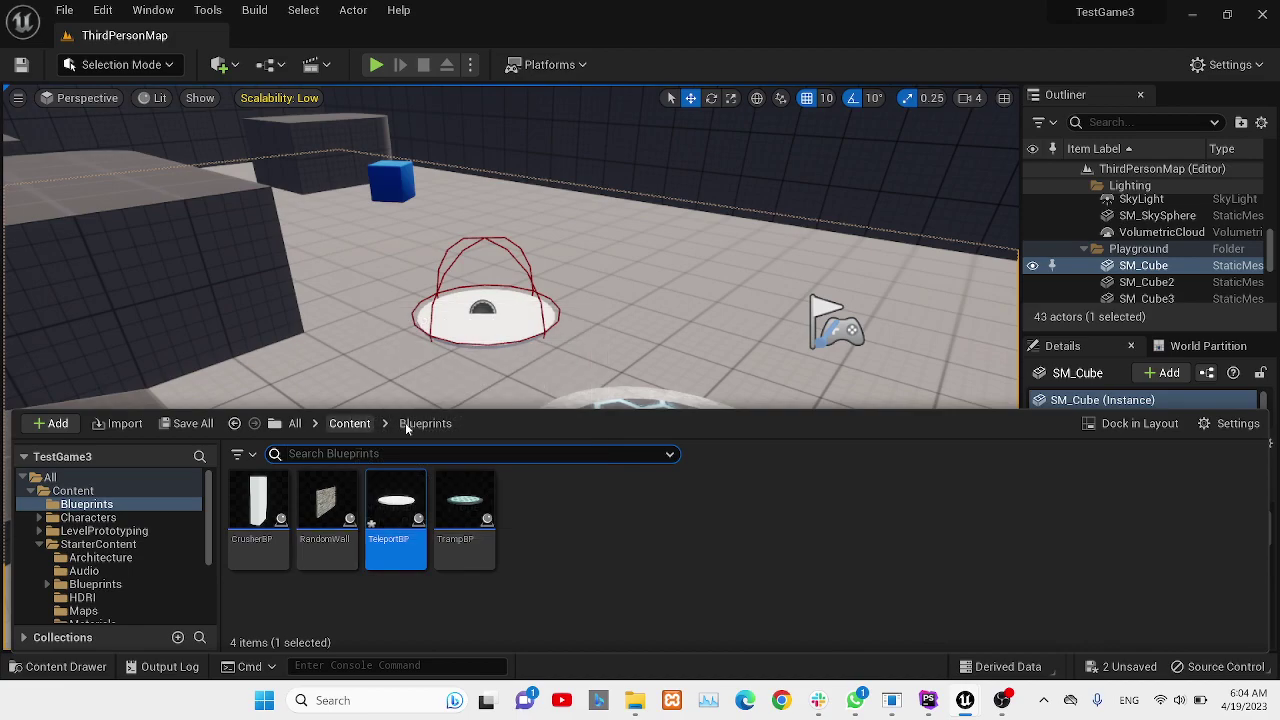
{"action": "left_click", "coordinate": [349, 423]}
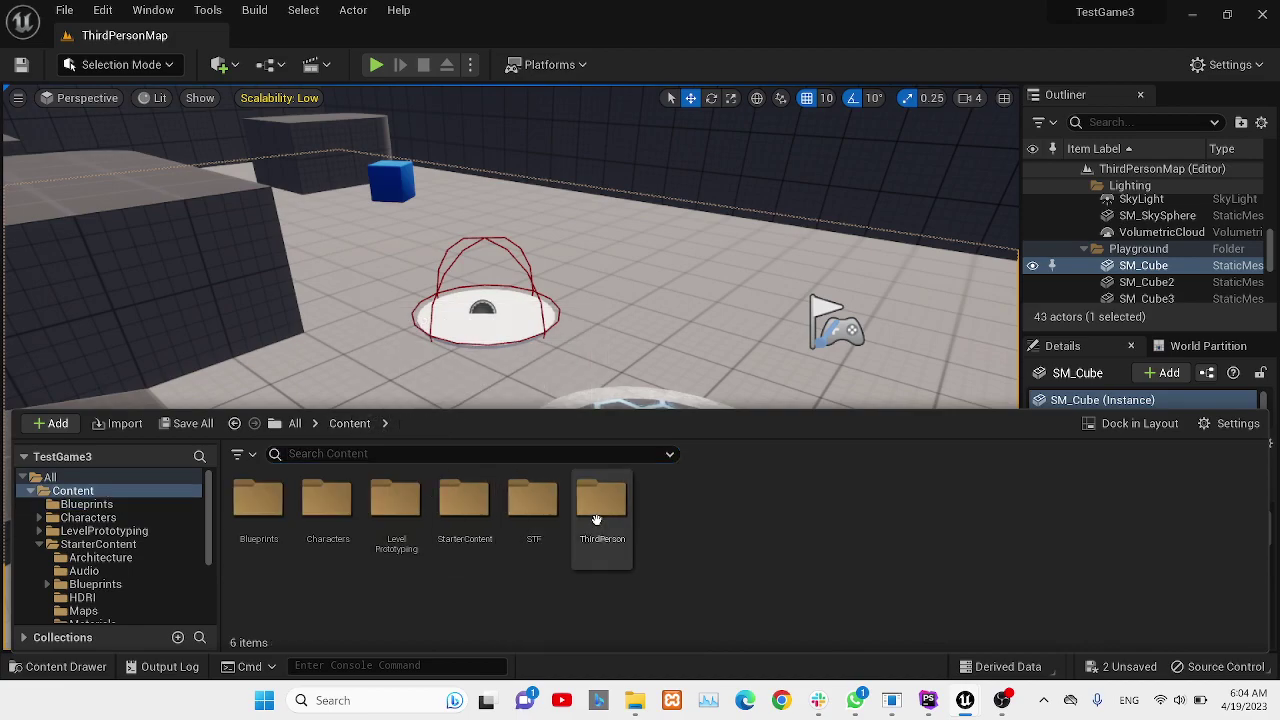
Open the StrangeWorld map from ThirdPerson > Maps, saving the TeleportBP changes first.
{"action": "double_click", "coordinate": [596, 519]}
{"action": "left_click", "coordinate": [399, 510]}
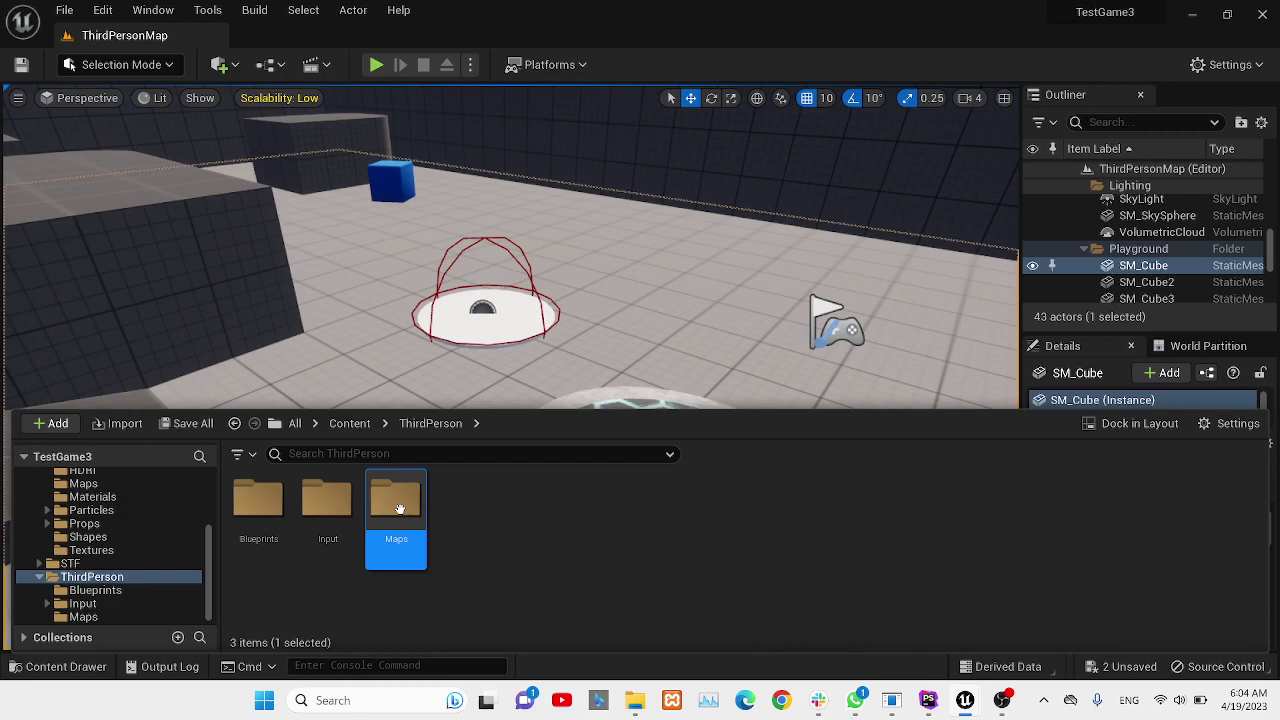
{"action": "double_click", "coordinate": [399, 510]}
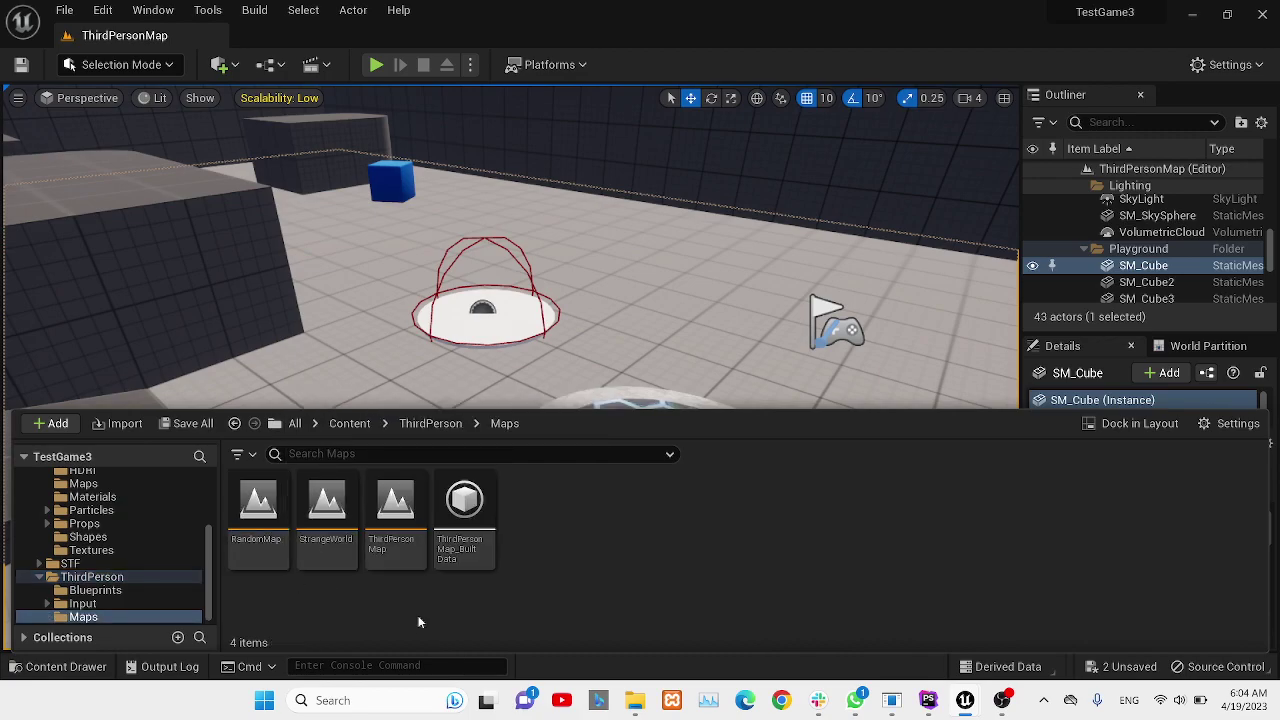
{"action": "double_click", "coordinate": [322, 510]}
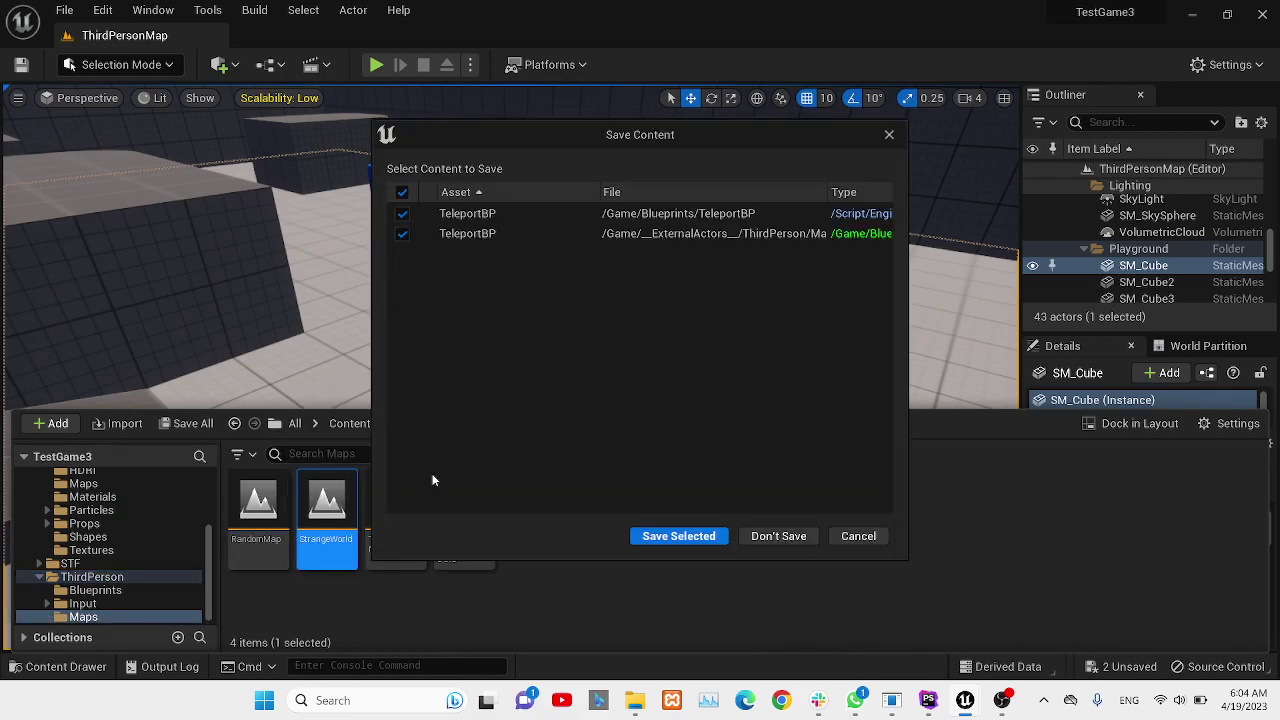
{"action": "left_click", "coordinate": [688, 543]}
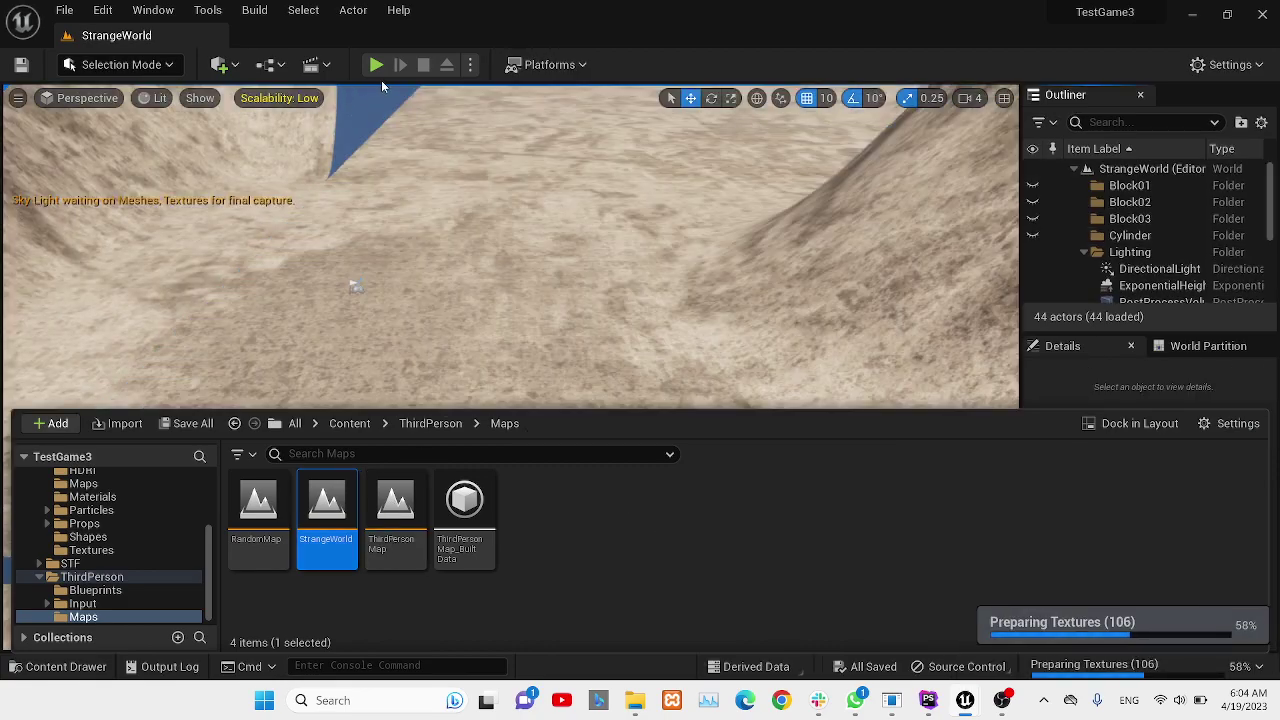
{"action": "right_click_drag", "start_coordinate": [420, 286], "coordinate": [370, 295]}
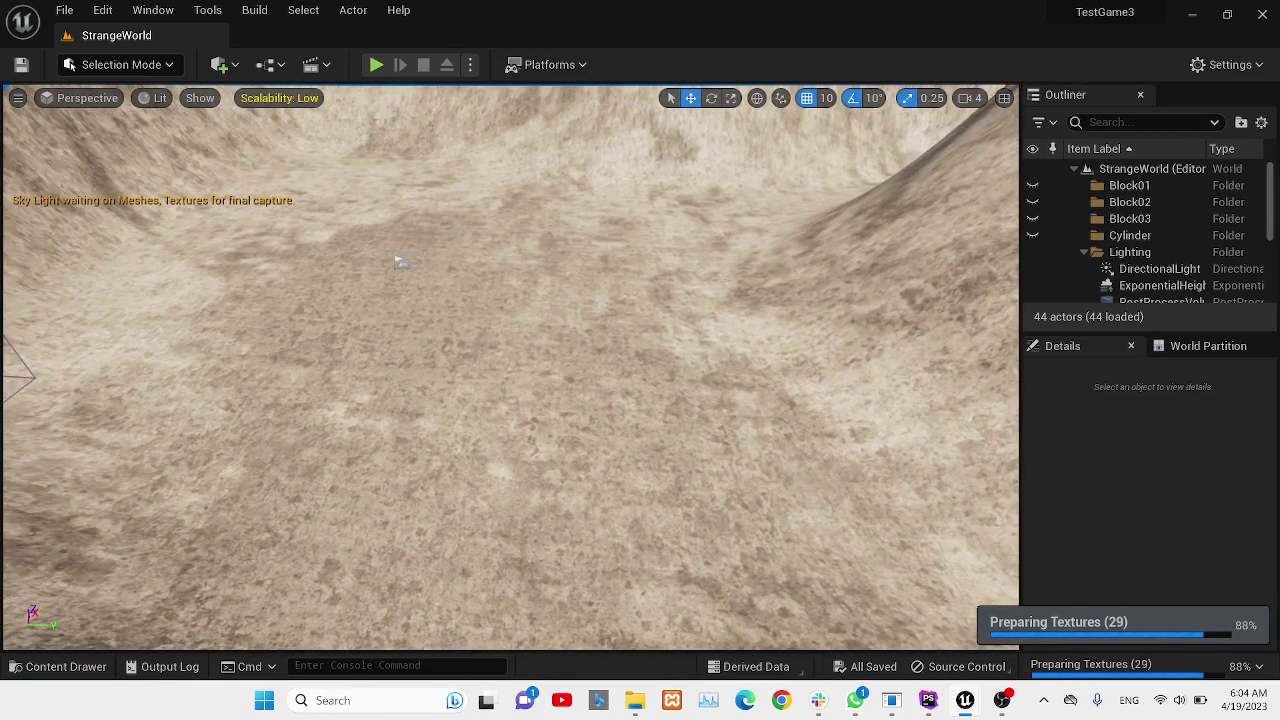
Browse back to Content > Blueprints so TeleportBP is listed.
{"action": "left_click", "coordinate": [66, 666]}
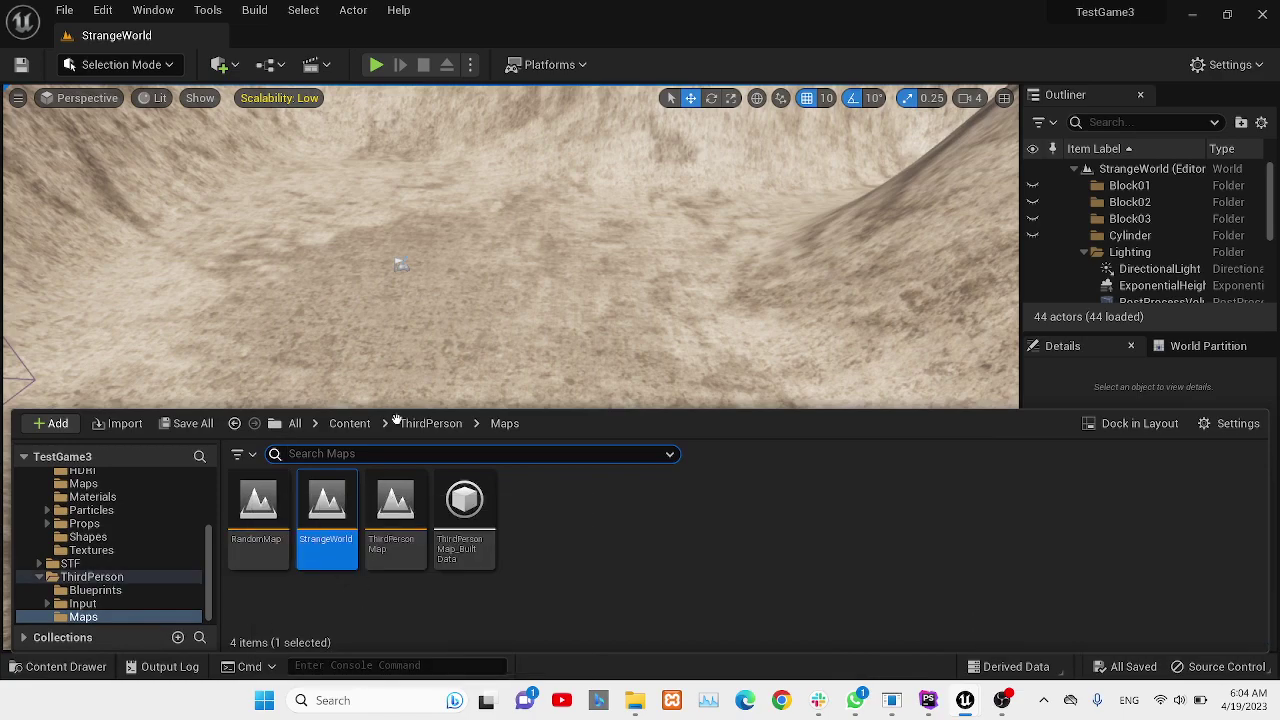
{"action": "left_click", "coordinate": [350, 424]}
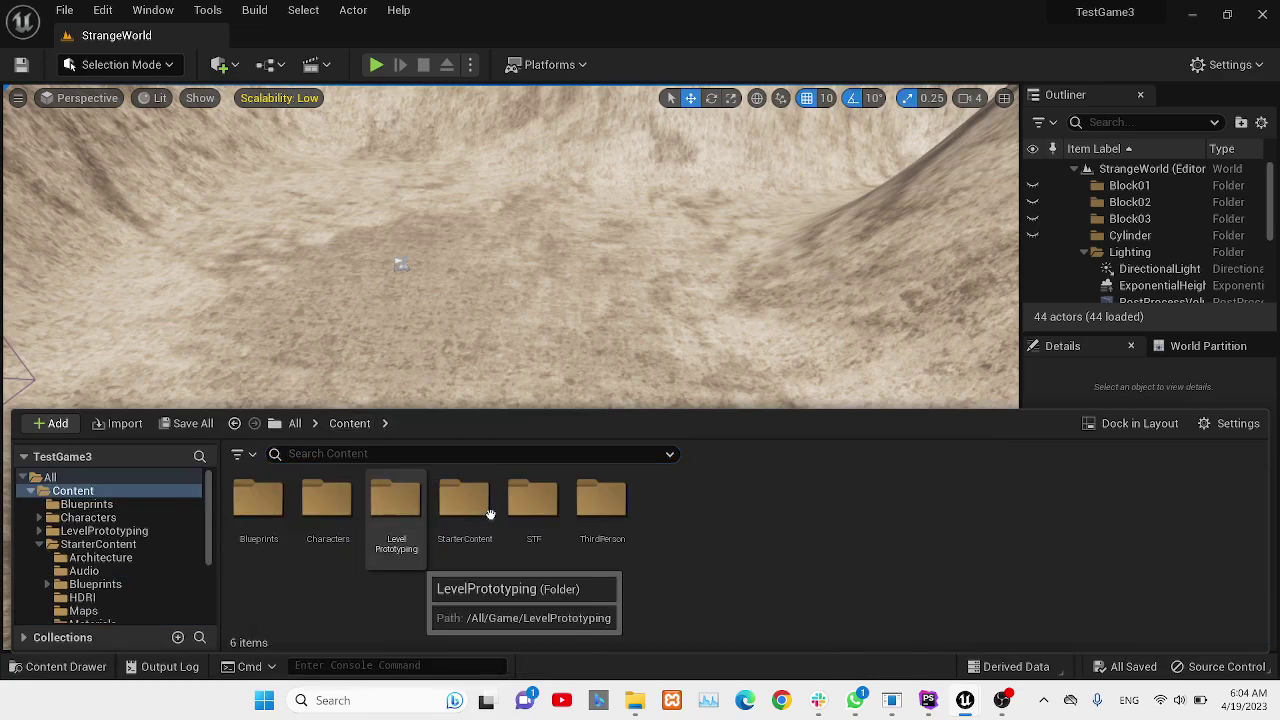
{"action": "double_click", "coordinate": [260, 502]}
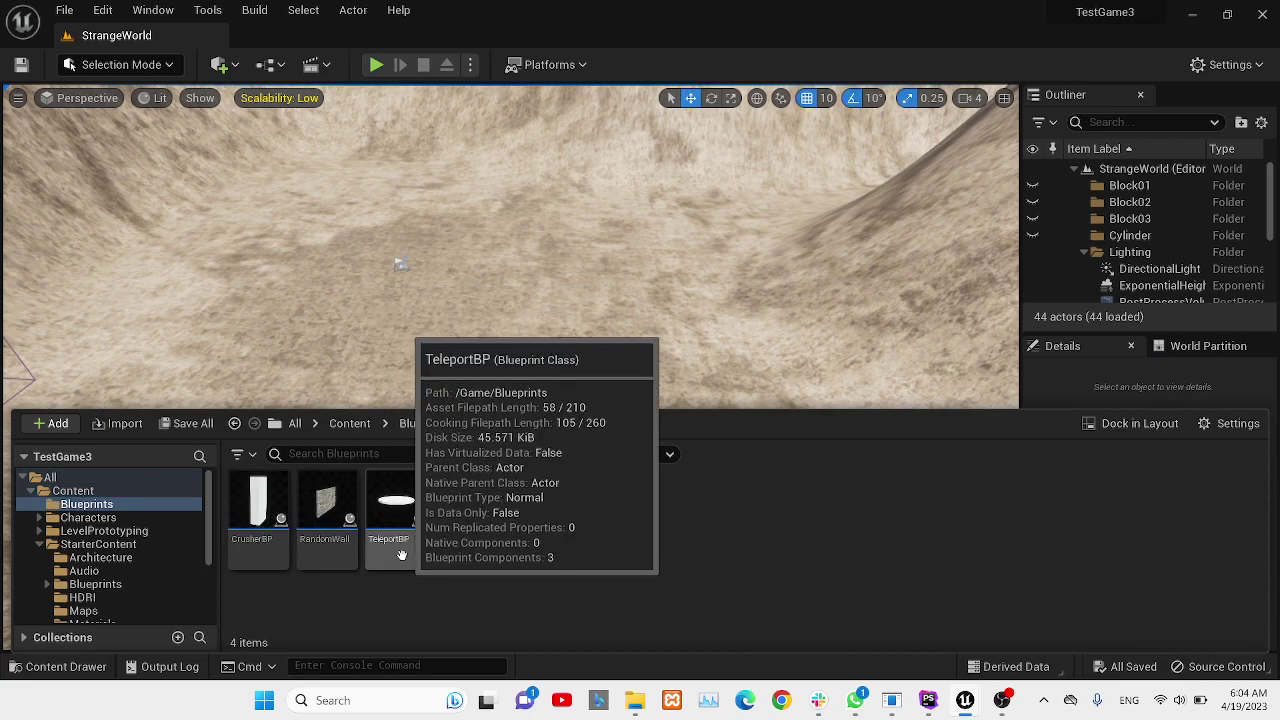
Drop a TeleportBP pad into StrangeWorld and set its Level to ThirdPersonMap.
{"action": "left_click_drag", "start_coordinate": [415, 487], "coordinate": [509, 340]}
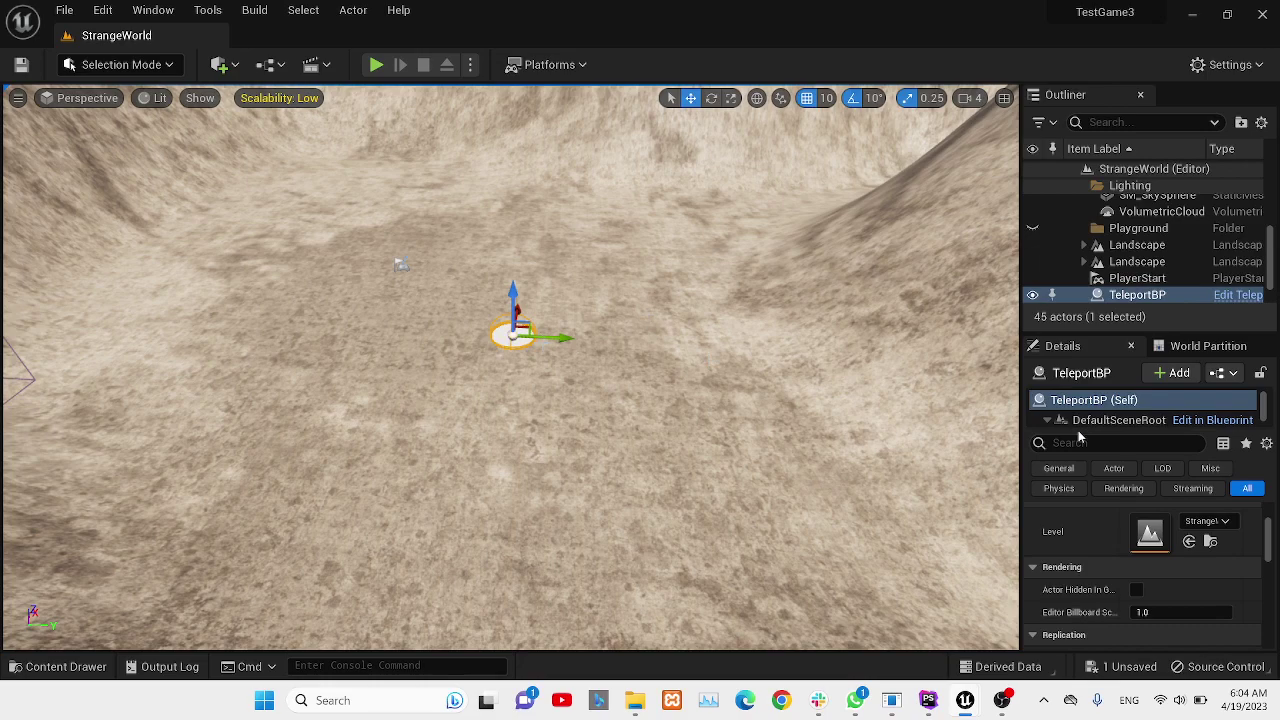
{"action": "left_click", "coordinate": [1203, 521]}
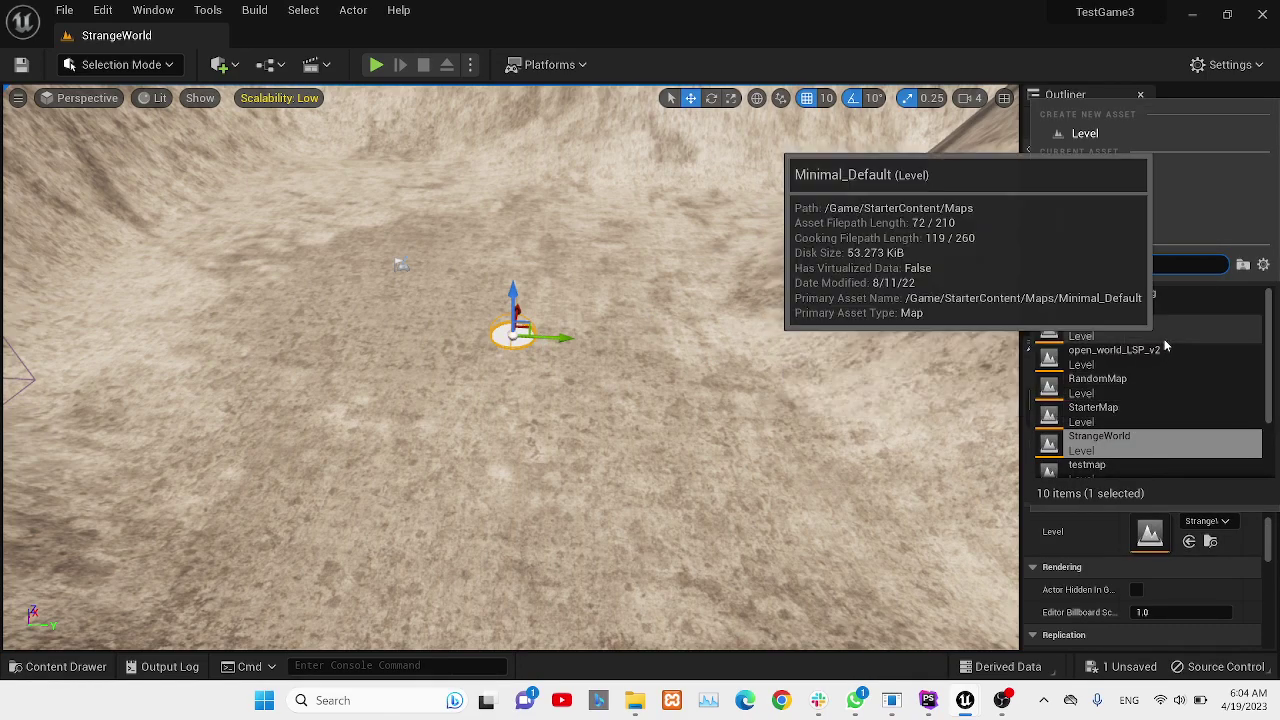
{"action": "scroll", "coordinate": [1152, 425], "scroll_direction": "down", "scroll_amount": 3}
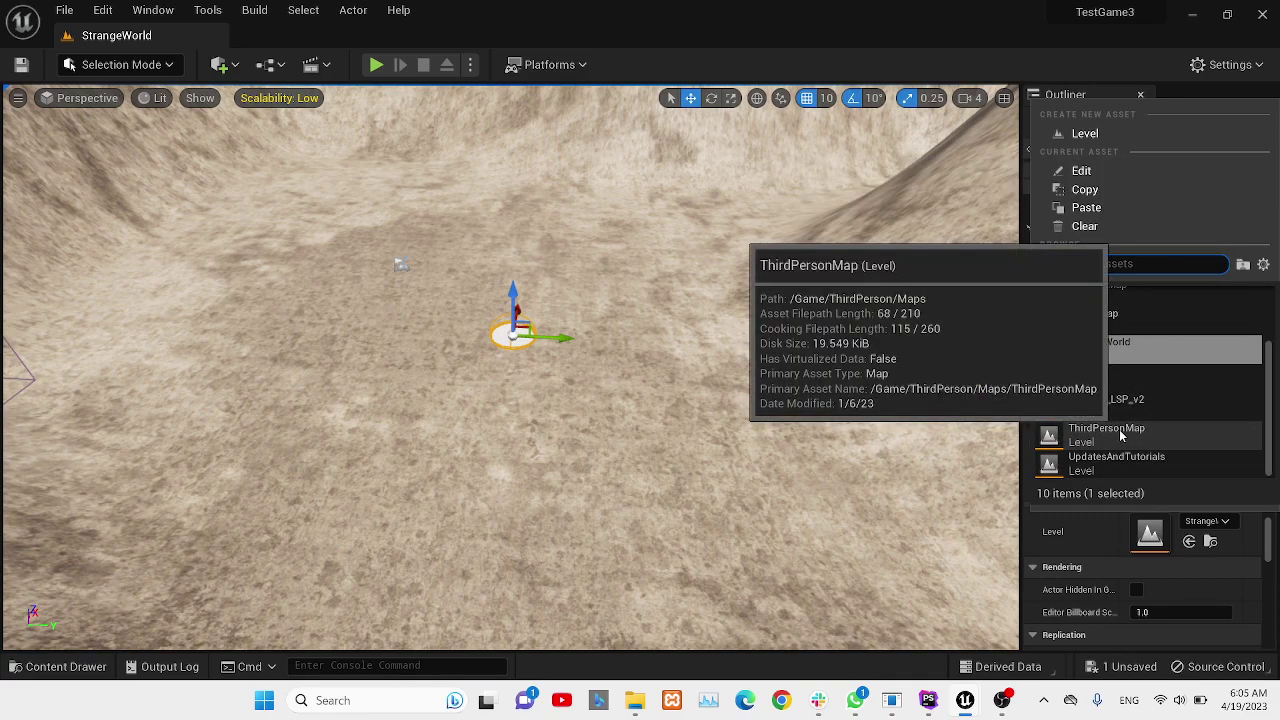
{"action": "left_click", "coordinate": [1116, 430]}
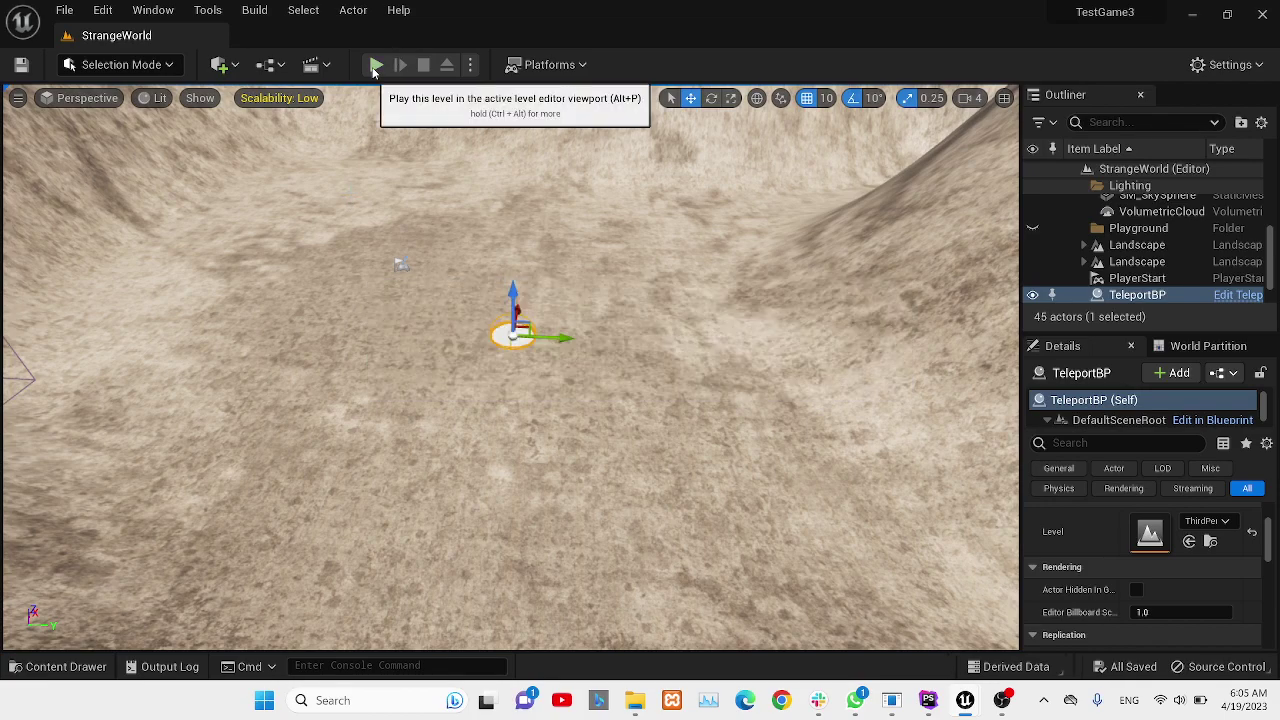
{"action": "left_click", "coordinate": [376, 68]}
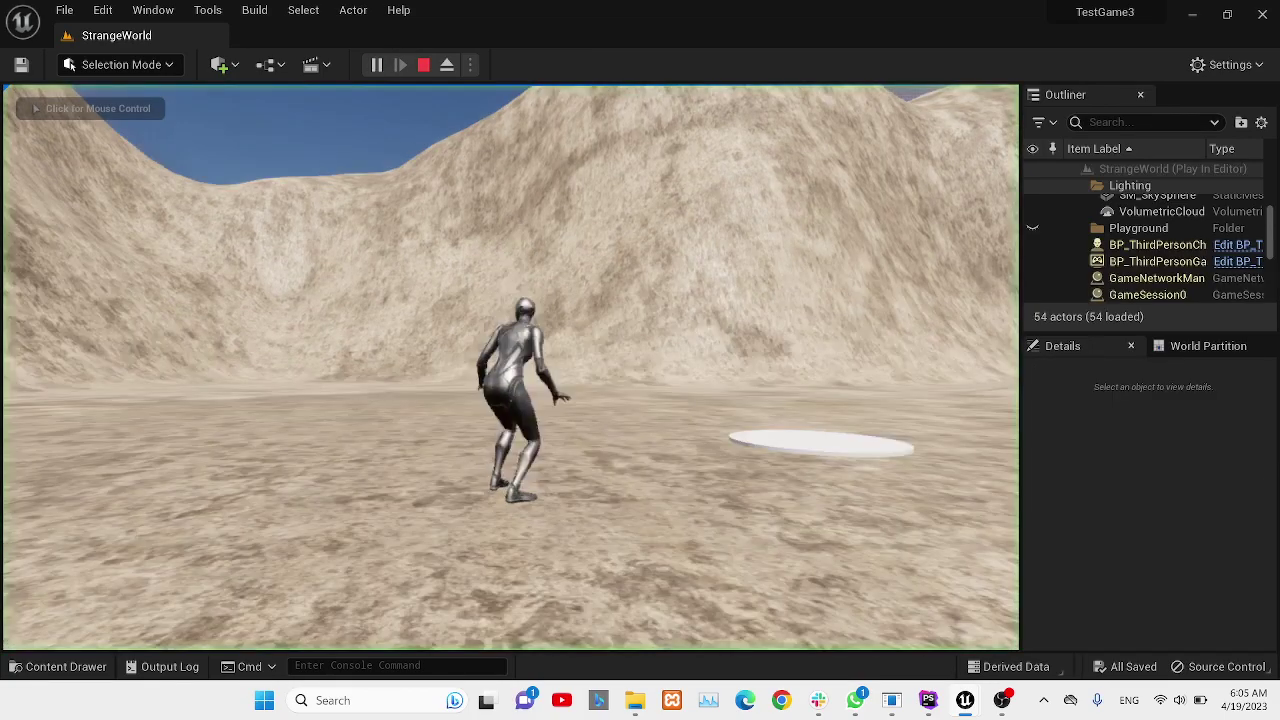
{"action": "key", "text": "w"}
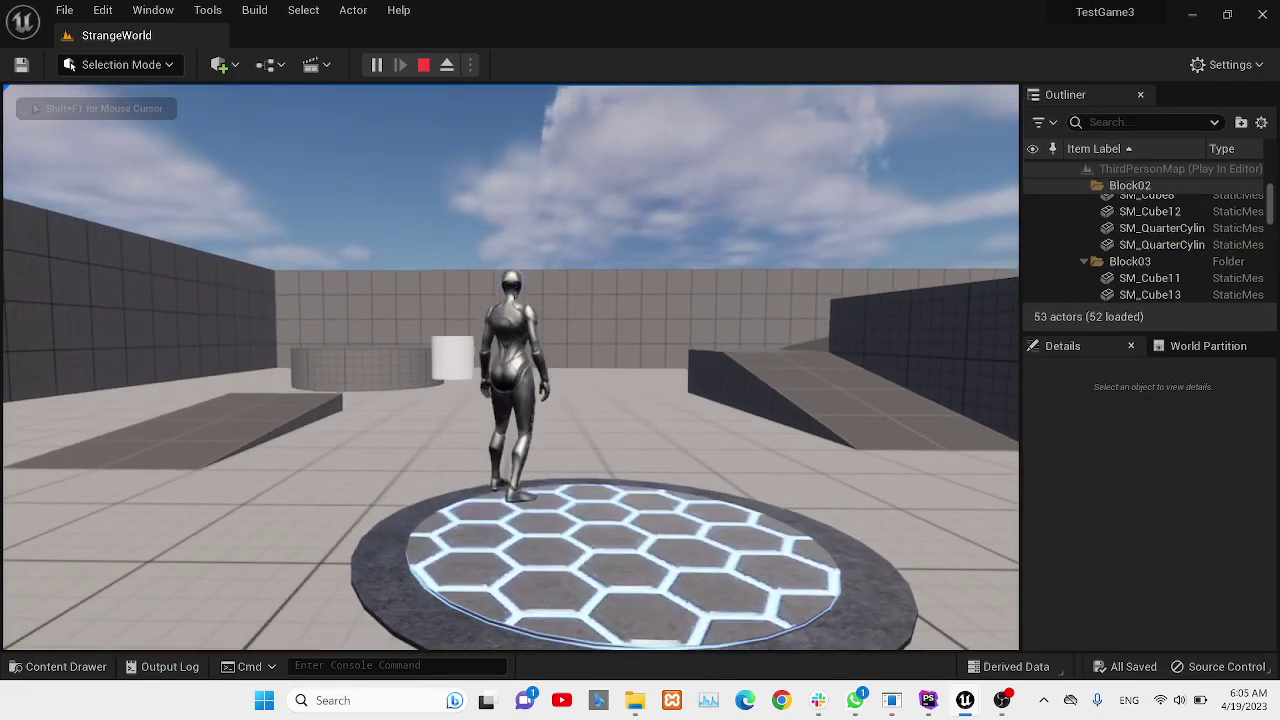
{"action": "key", "text": "w"}
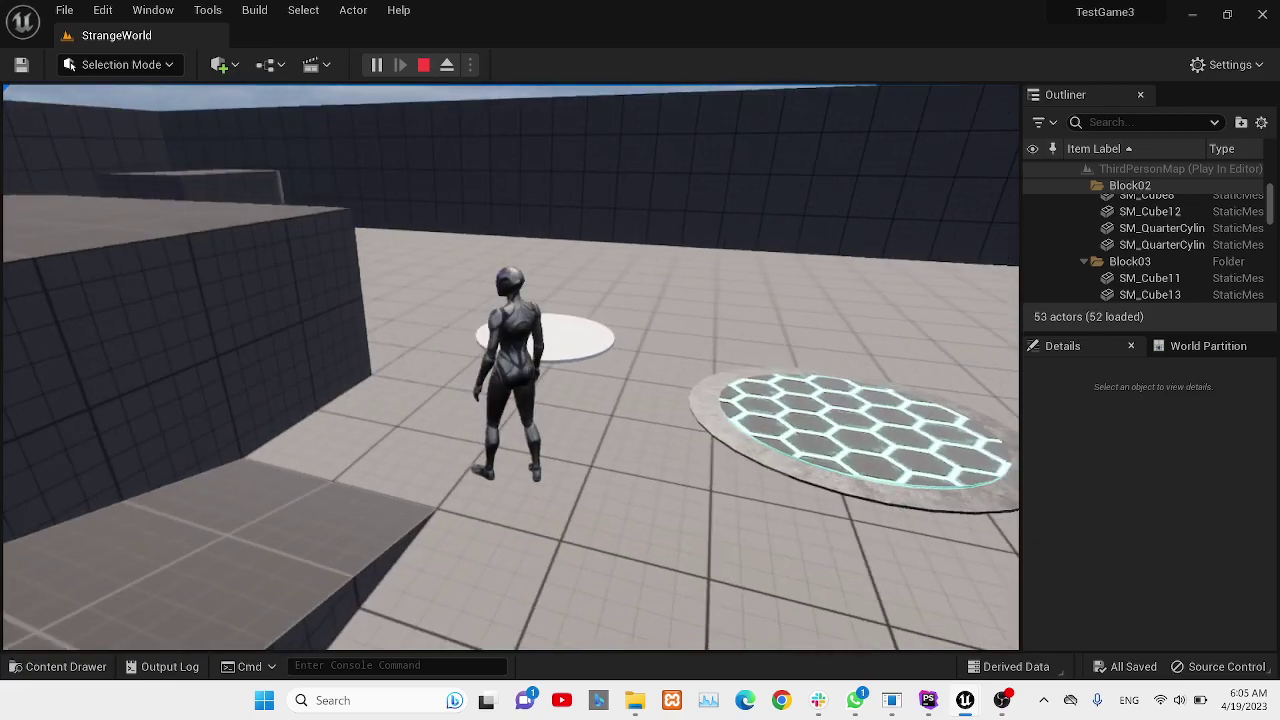
{"action": "key", "text": "w"}
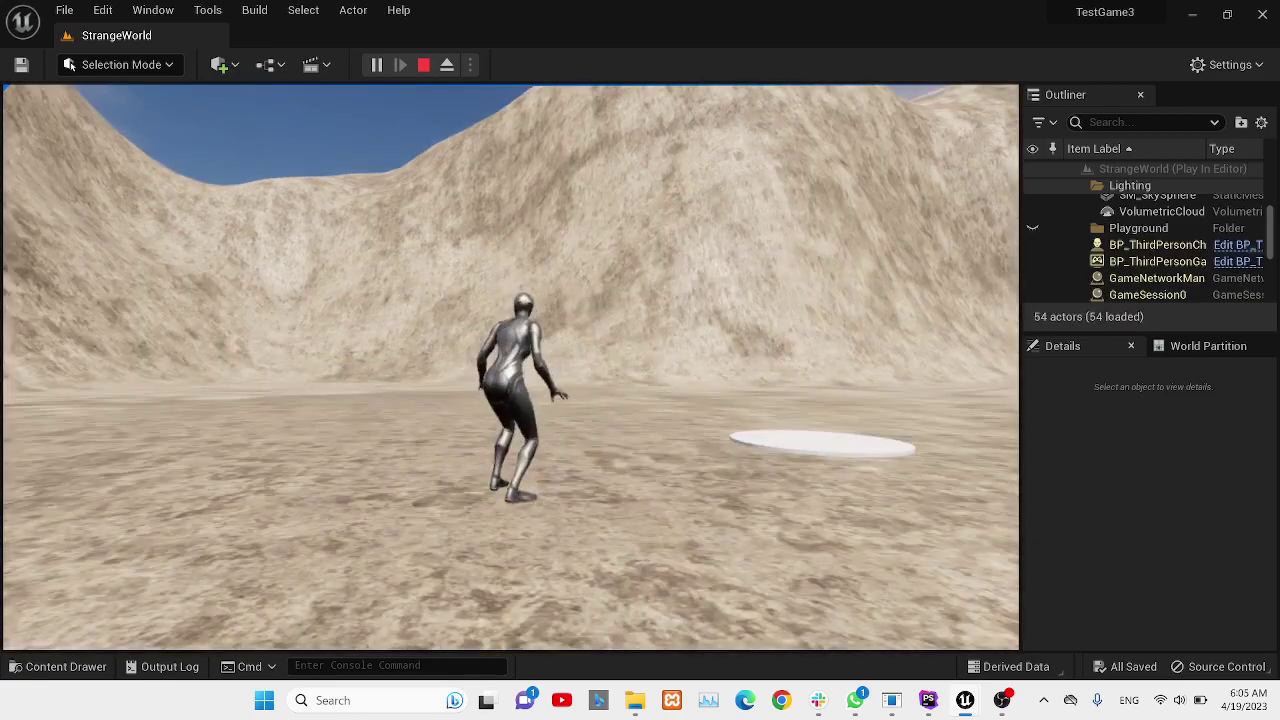
{"action": "key", "text": "w"}
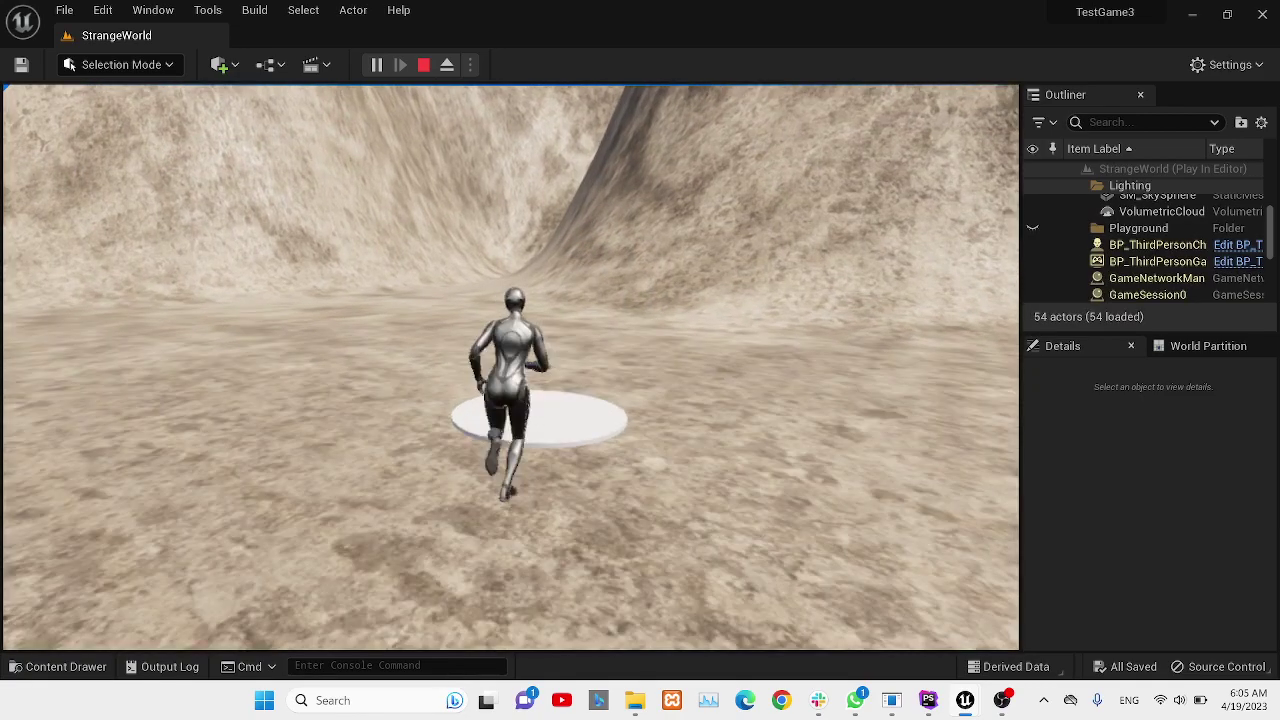
{"action": "key", "text": "w"}
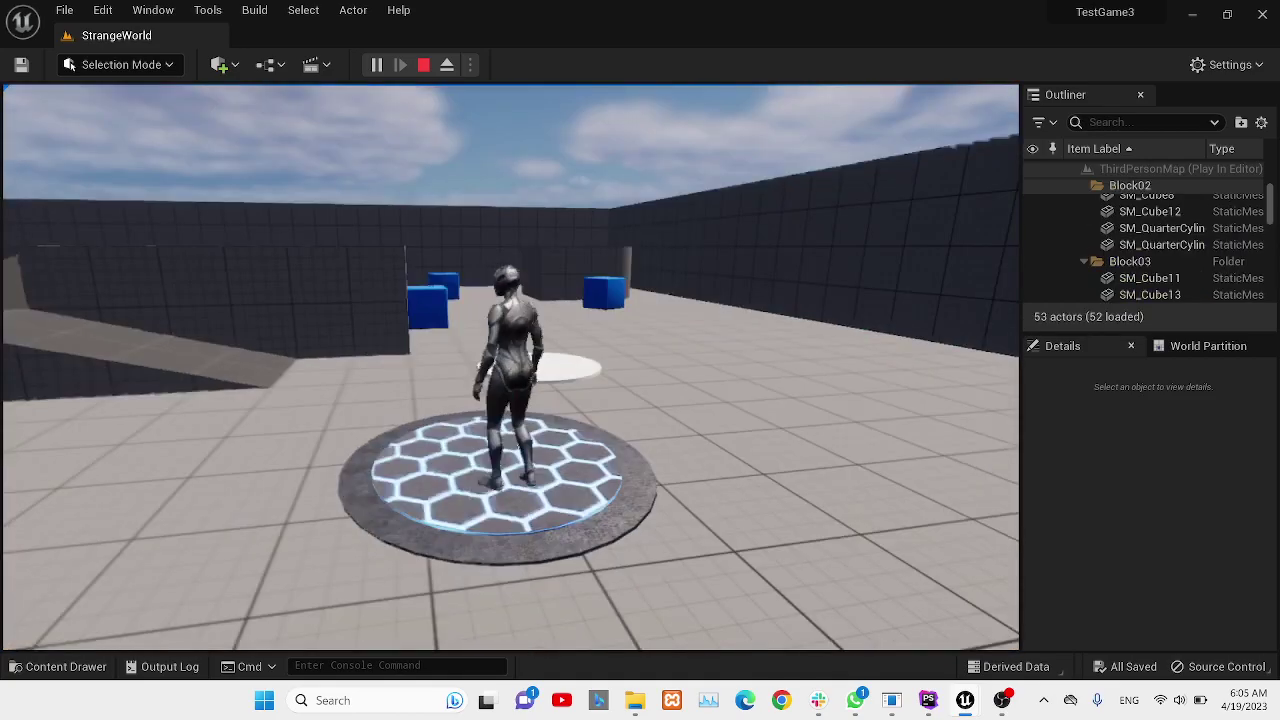
{"action": "key", "text": "w"}
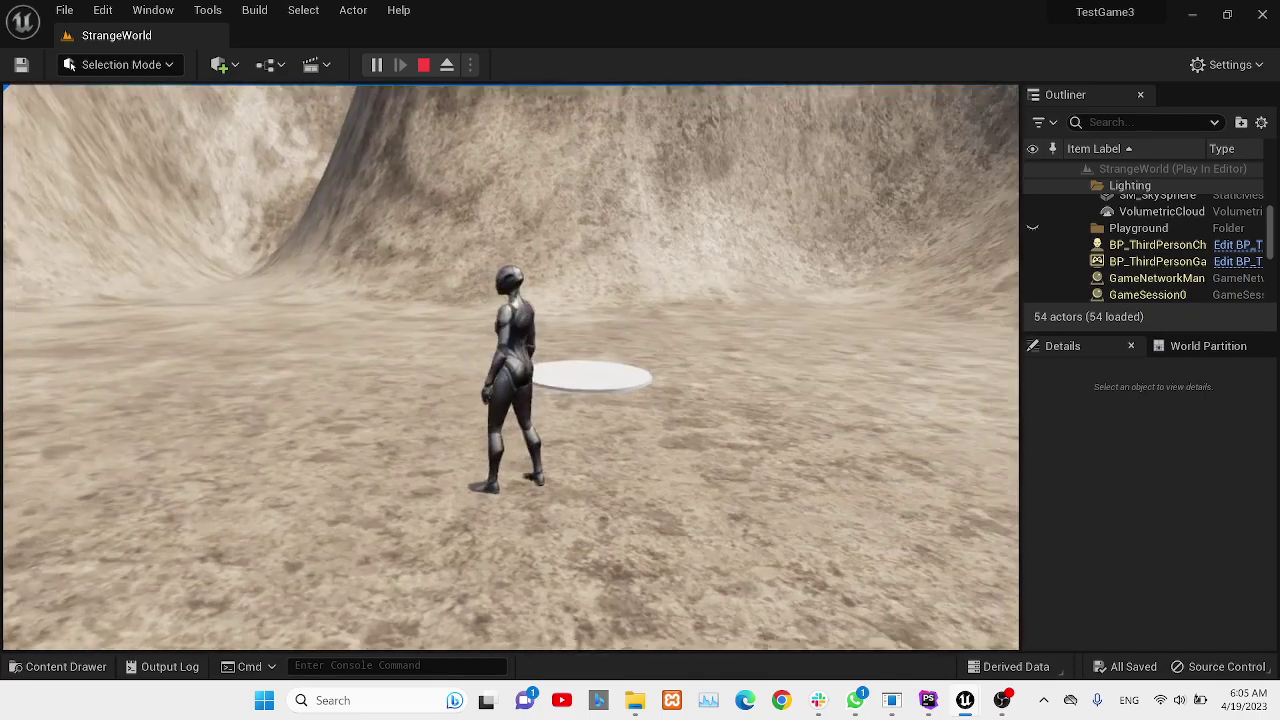
{"action": "key", "text": "Escape"}
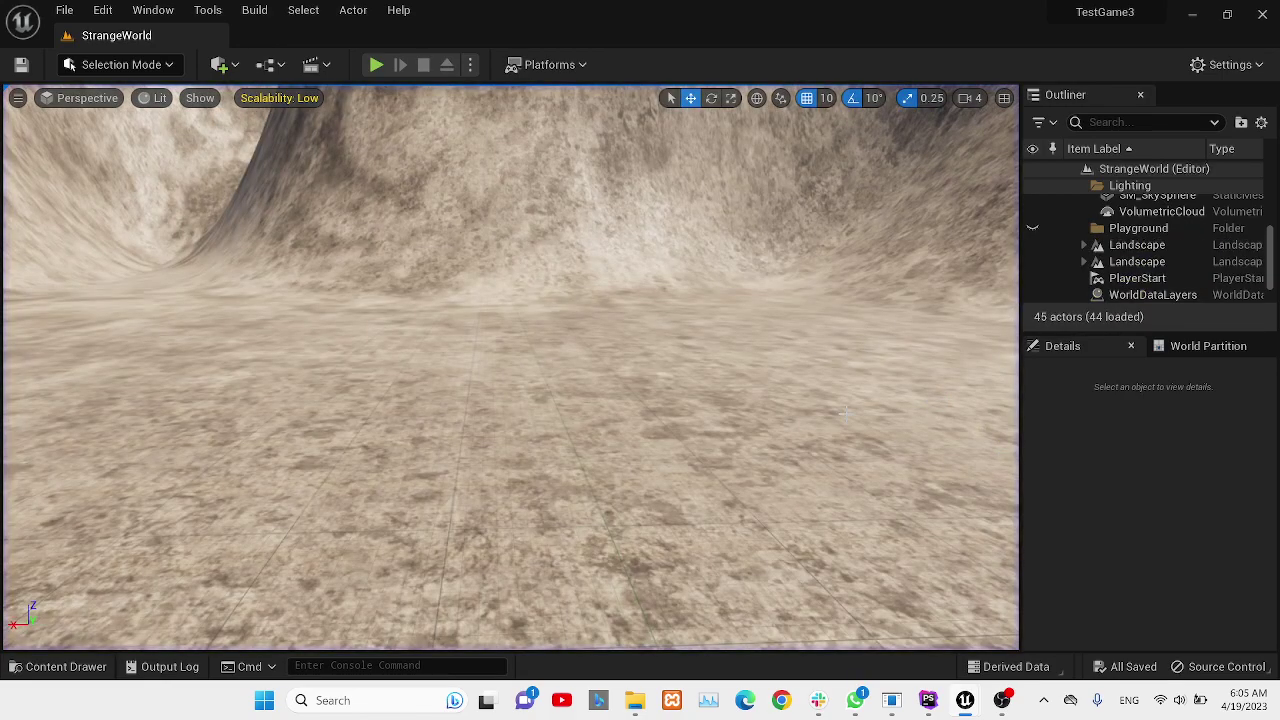
Open the TeleportBP blueprint from Content > Blueprints.
{"action": "left_click", "coordinate": [62, 666]}
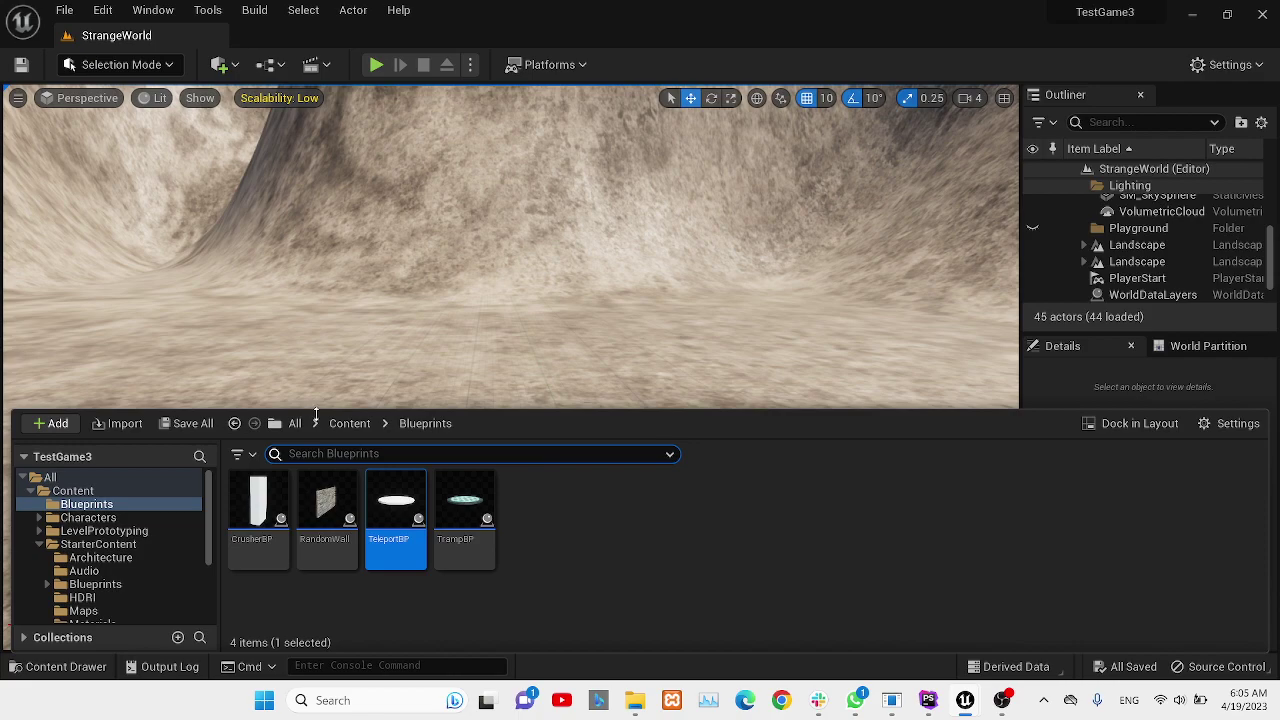
{"action": "left_click", "coordinate": [348, 423]}
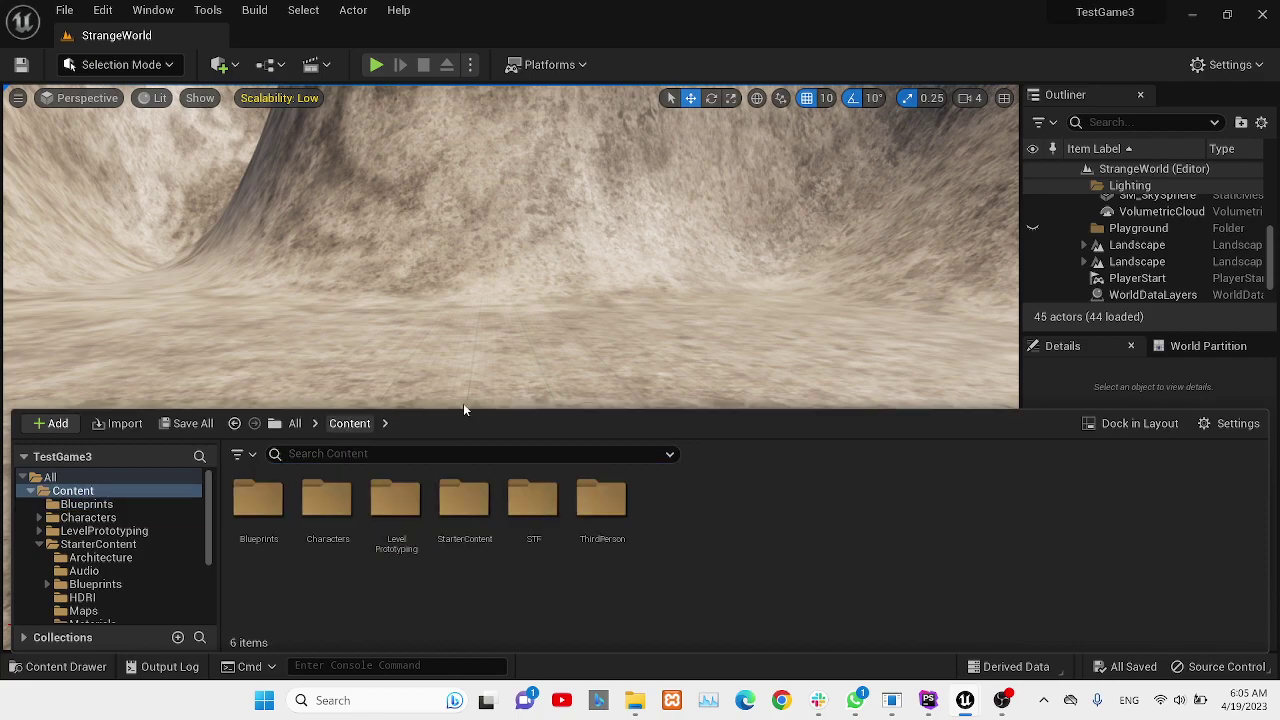
{"action": "double_click", "coordinate": [258, 525]}
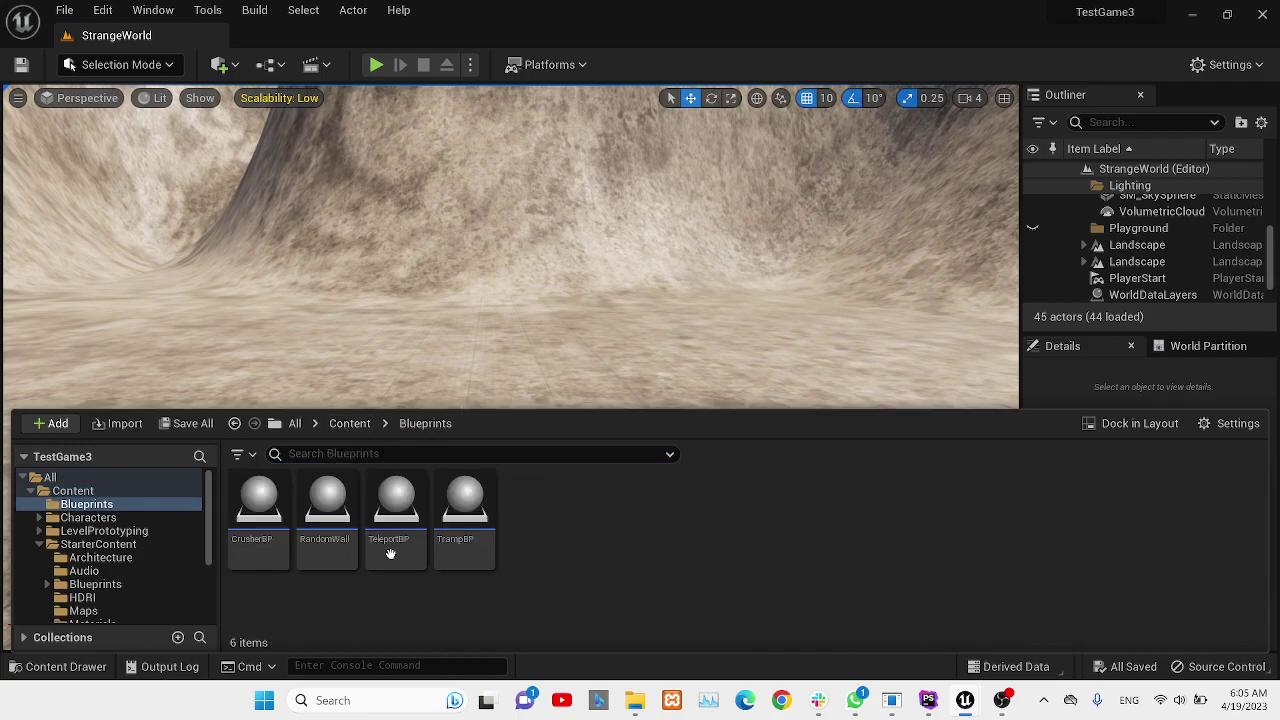
{"action": "double_click", "coordinate": [403, 538]}
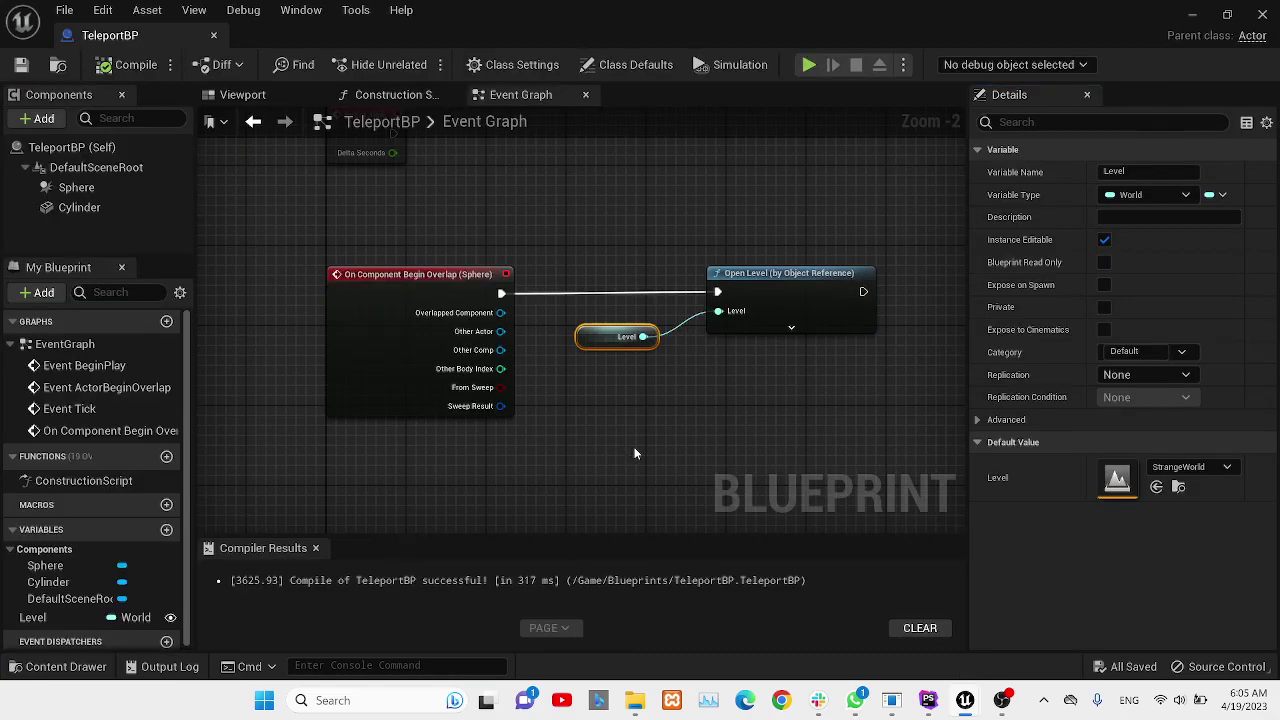
Select the pad's Cylinder in the viewport and browse its Element 0 material list.
{"action": "left_click", "coordinate": [267, 97]}
{"action": "left_click", "coordinate": [620, 350]}
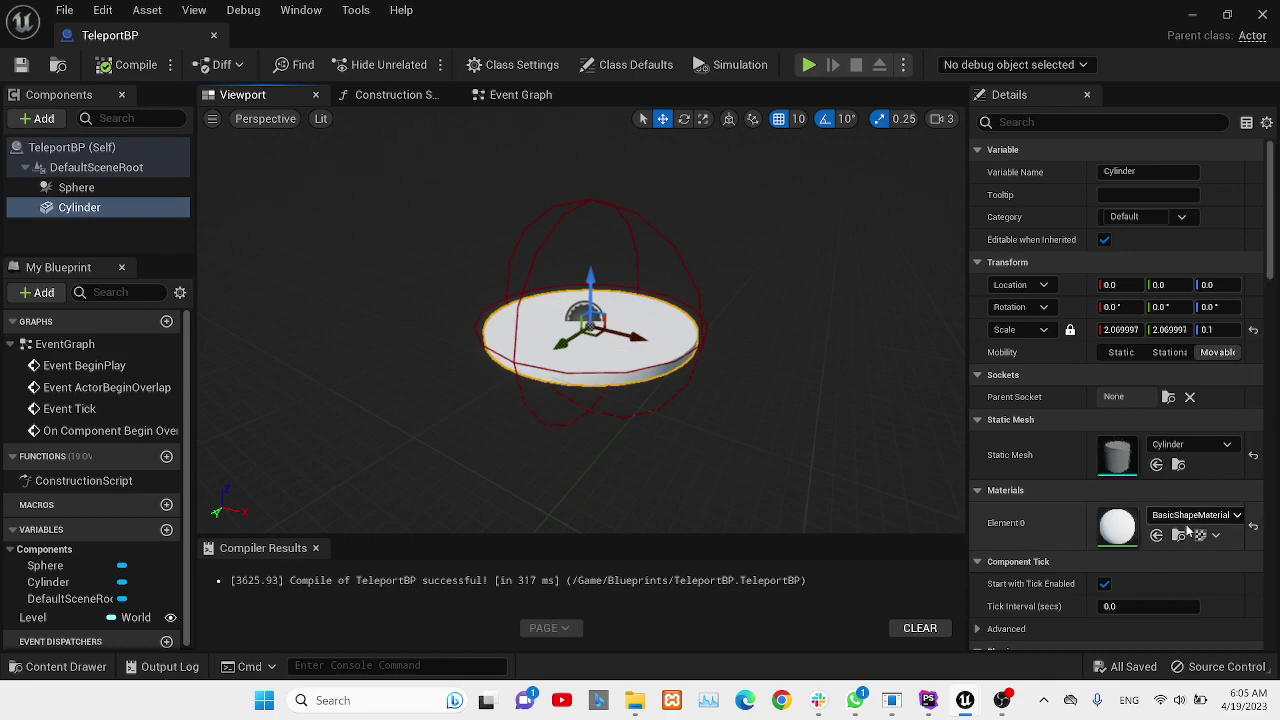
{"action": "scroll", "coordinate": [1155, 590], "scroll_direction": "down", "scroll_amount": 5}
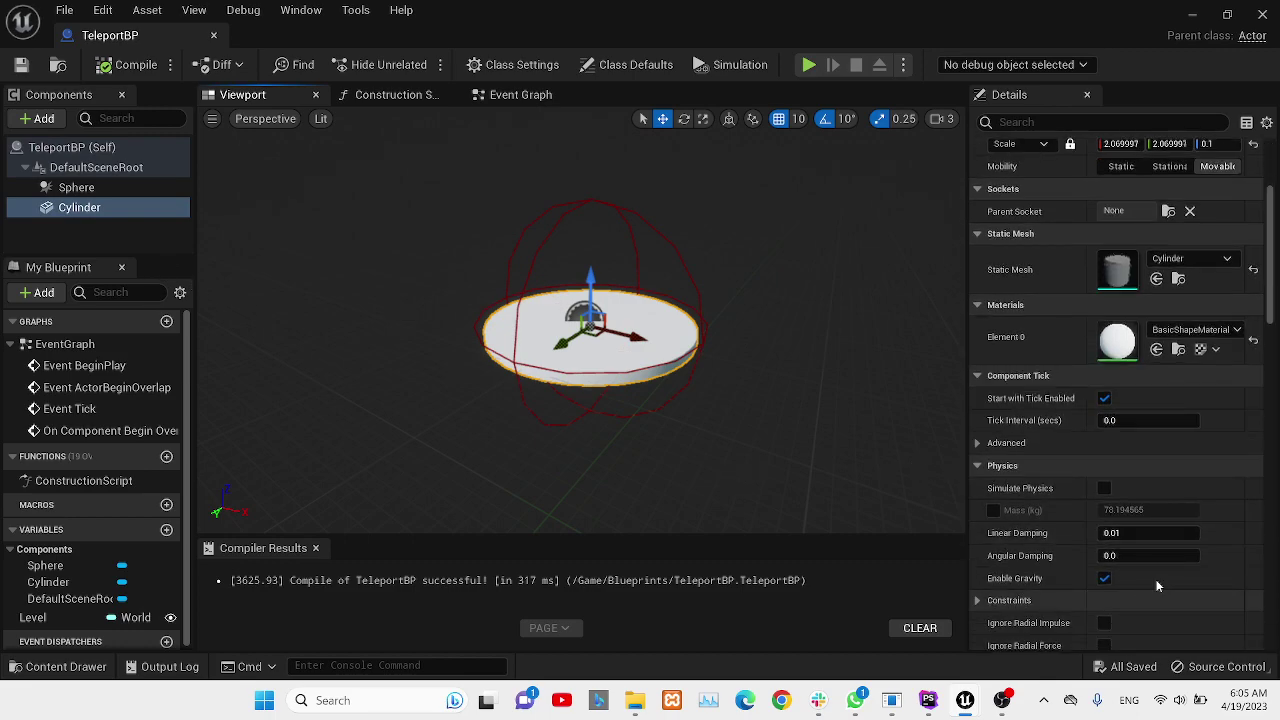
{"action": "left_click", "coordinate": [1207, 336]}
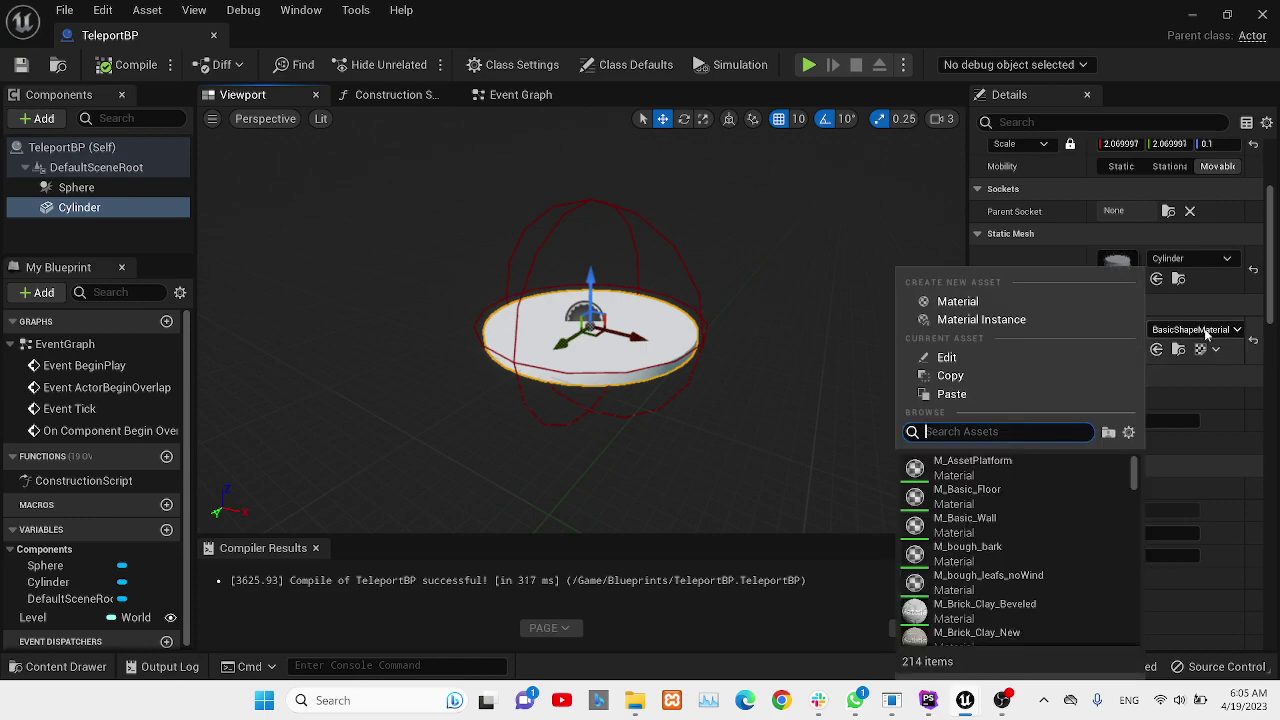
{"action": "scroll", "coordinate": [1030, 530], "scroll_direction": "down", "scroll_amount": 5}
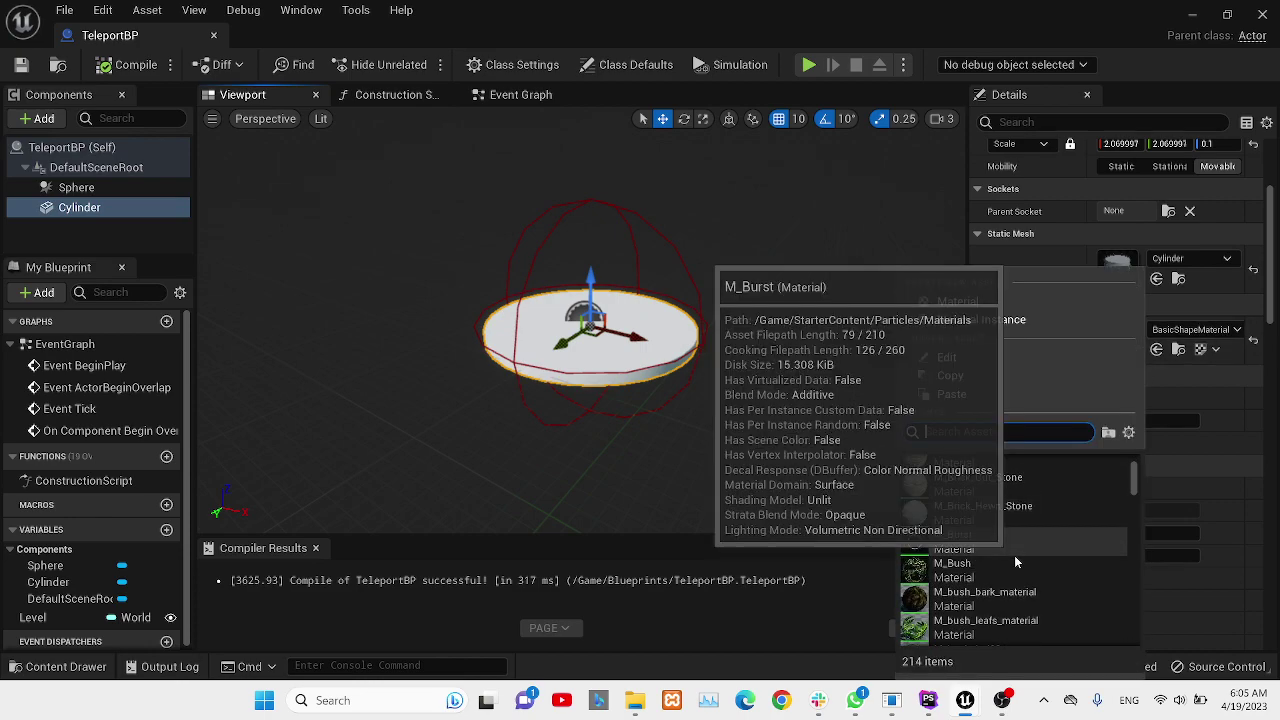
{"action": "scroll", "coordinate": [1014, 555], "scroll_direction": "down", "scroll_amount": 5}
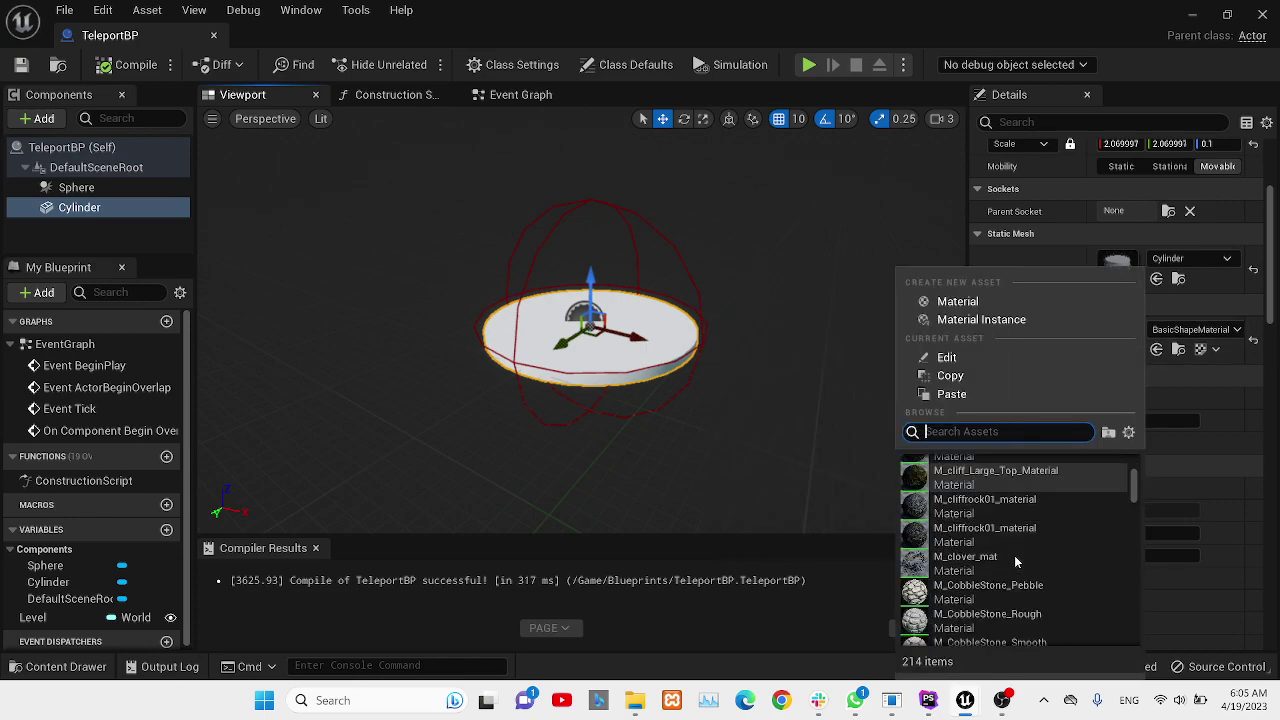
{"action": "scroll", "coordinate": [1014, 555], "scroll_direction": "down", "scroll_amount": 5}
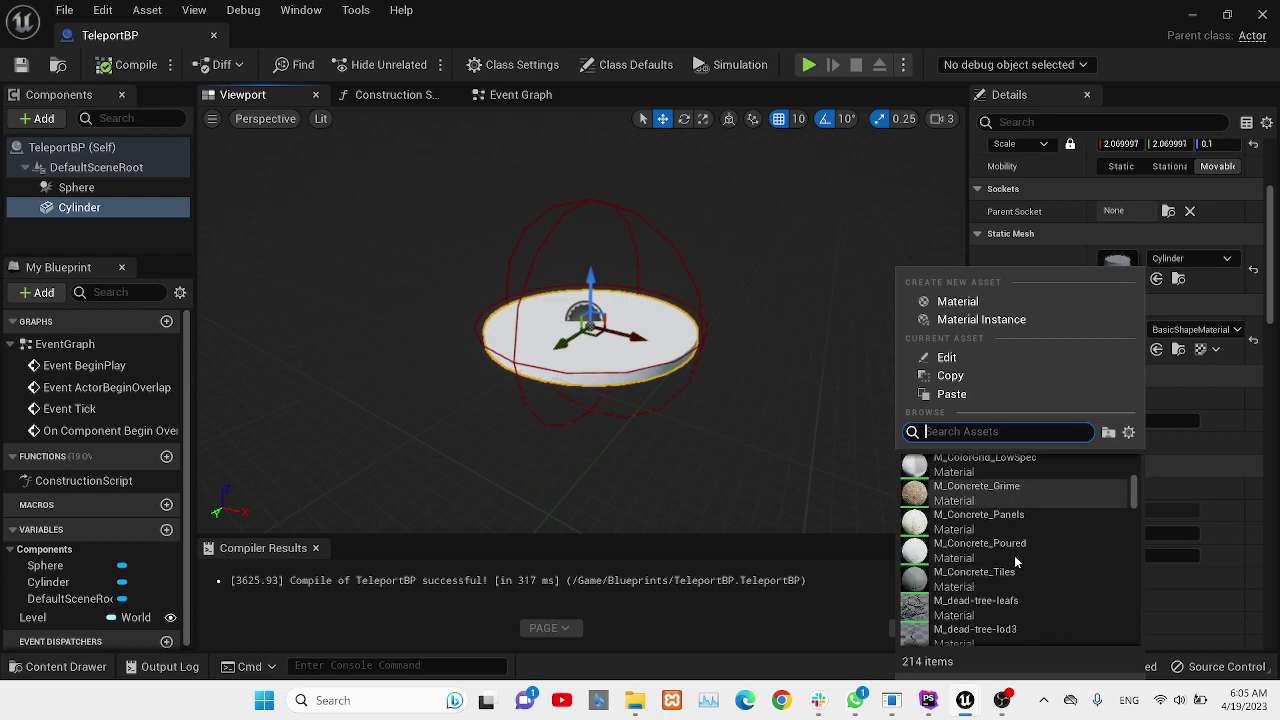
{"action": "scroll", "coordinate": [1014, 555], "scroll_direction": "down", "scroll_amount": 4}
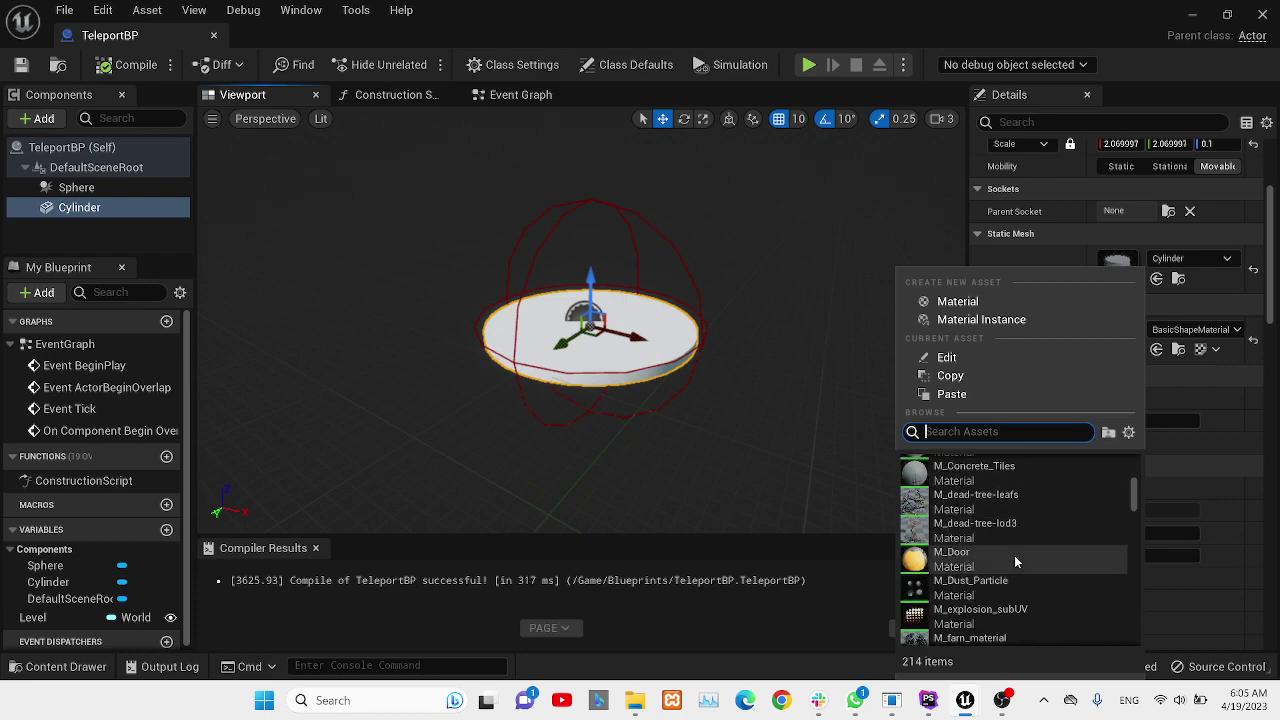
{"action": "scroll", "coordinate": [1014, 561], "scroll_direction": "down", "scroll_amount": 4}
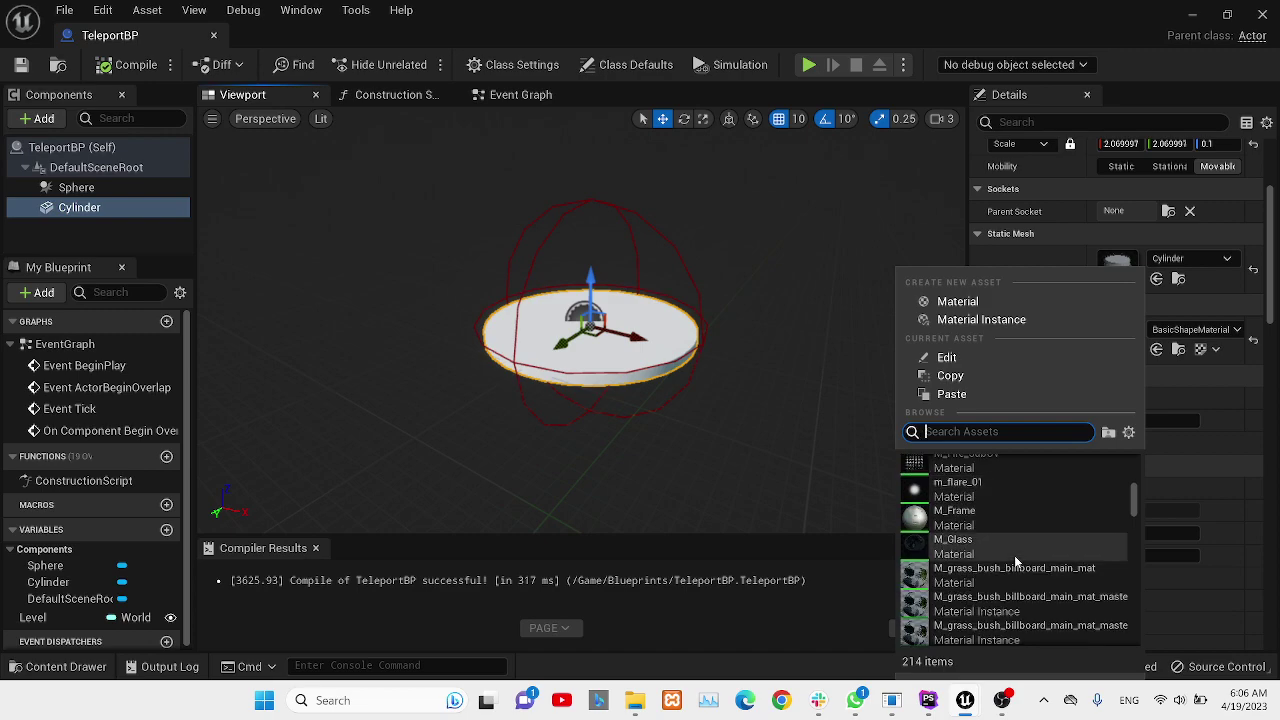
{"action": "scroll", "coordinate": [1014, 555], "scroll_direction": "down", "scroll_amount": 7}
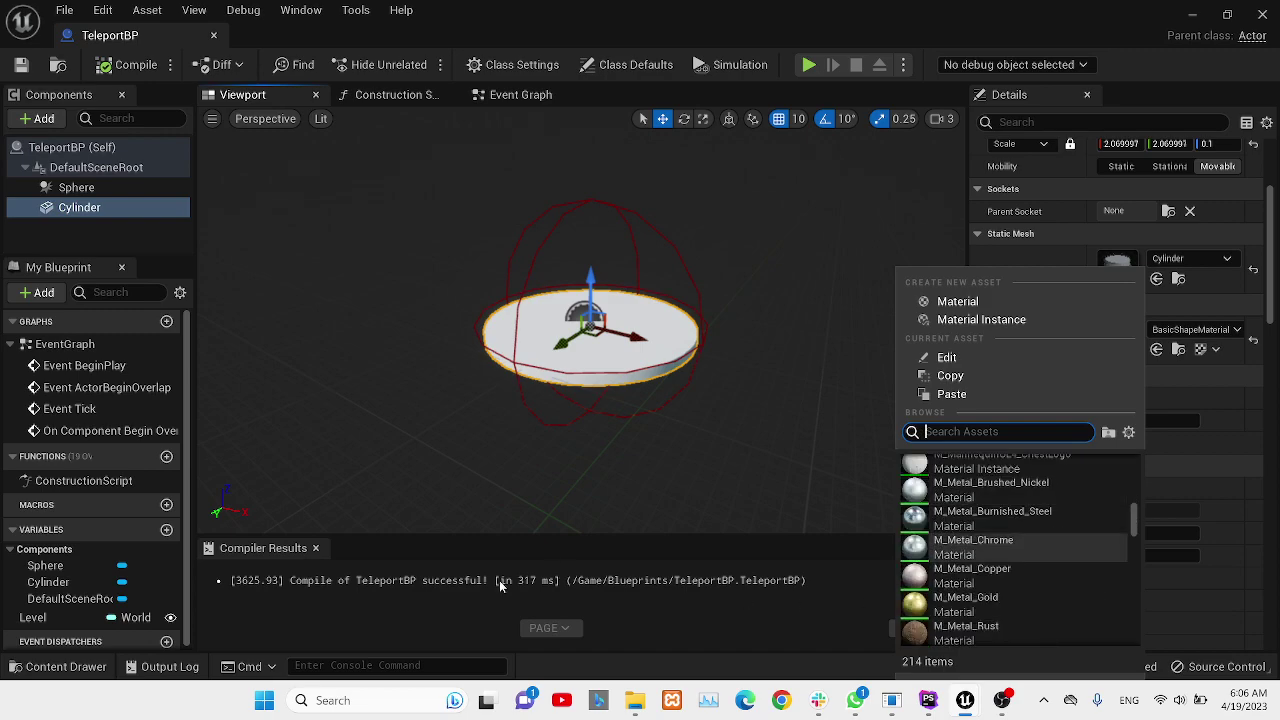
Go to the Content > StarterContent > Materials folder.
{"action": "left_click", "coordinate": [66, 666]}
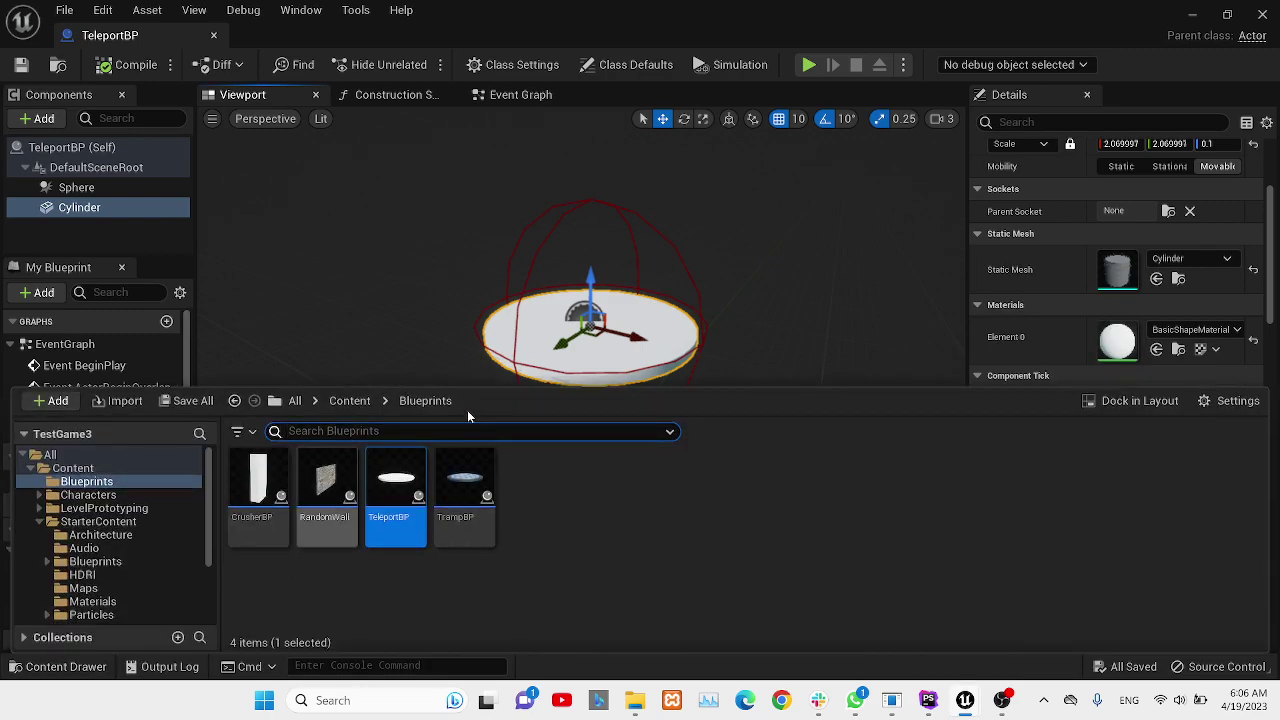
{"action": "left_click", "coordinate": [349, 400]}
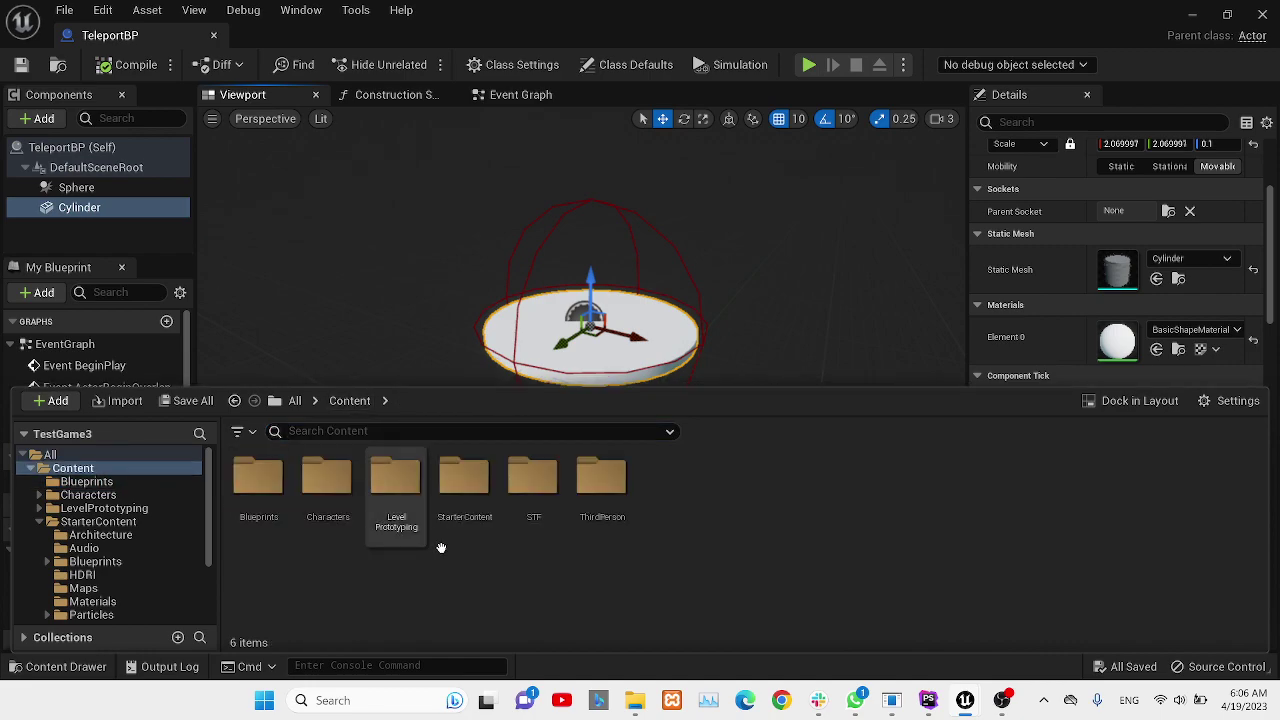
{"action": "double_click", "coordinate": [464, 495]}
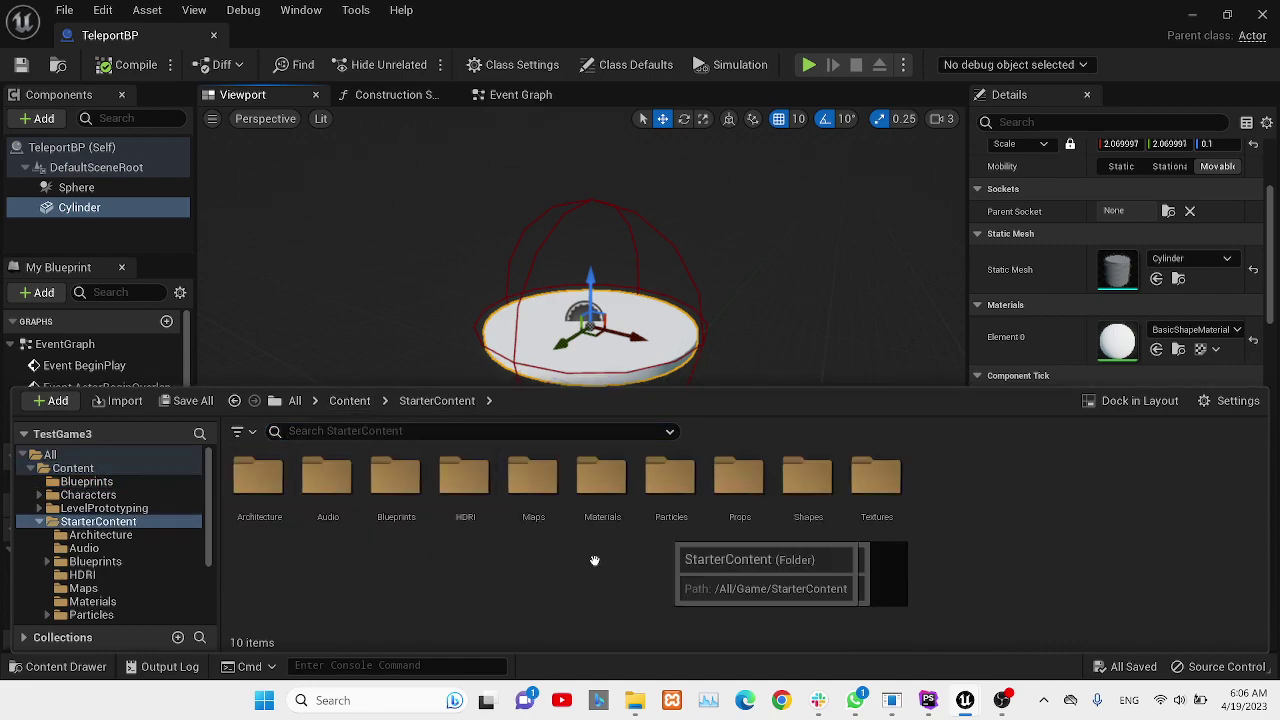
{"action": "double_click", "coordinate": [602, 495]}
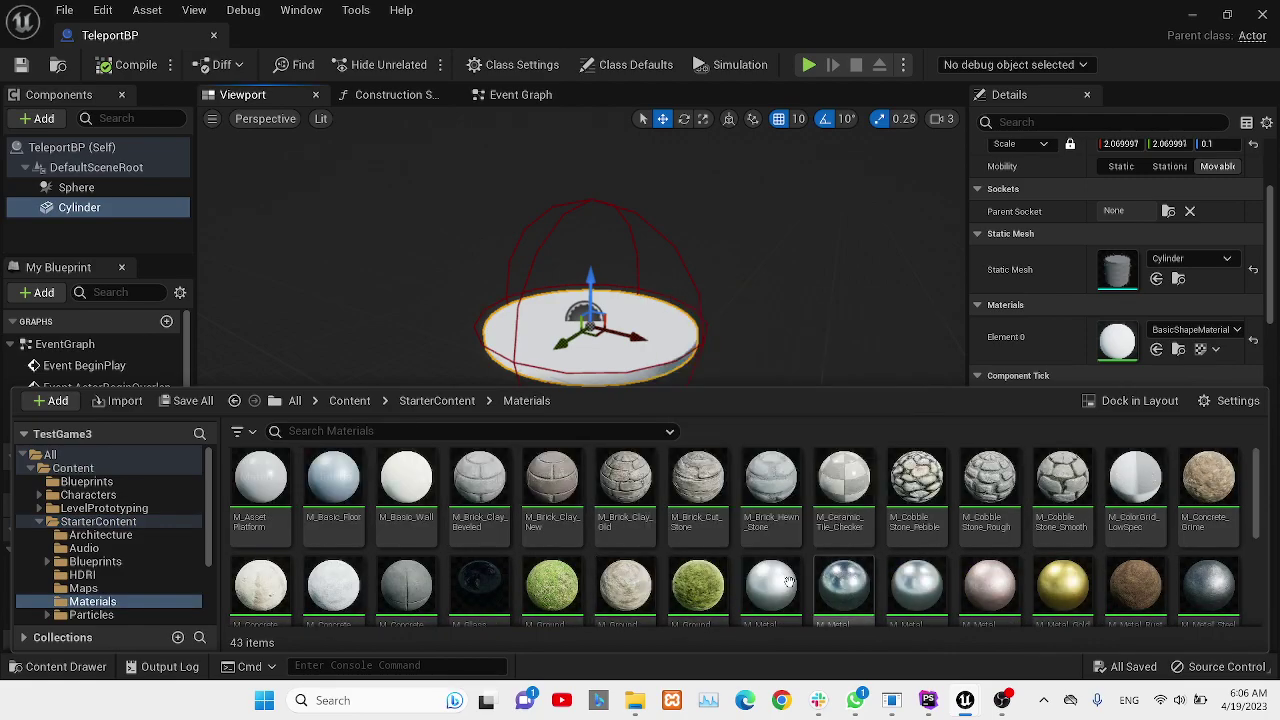
{"action": "scroll", "coordinate": [800, 583], "scroll_direction": "down", "scroll_amount": 4}
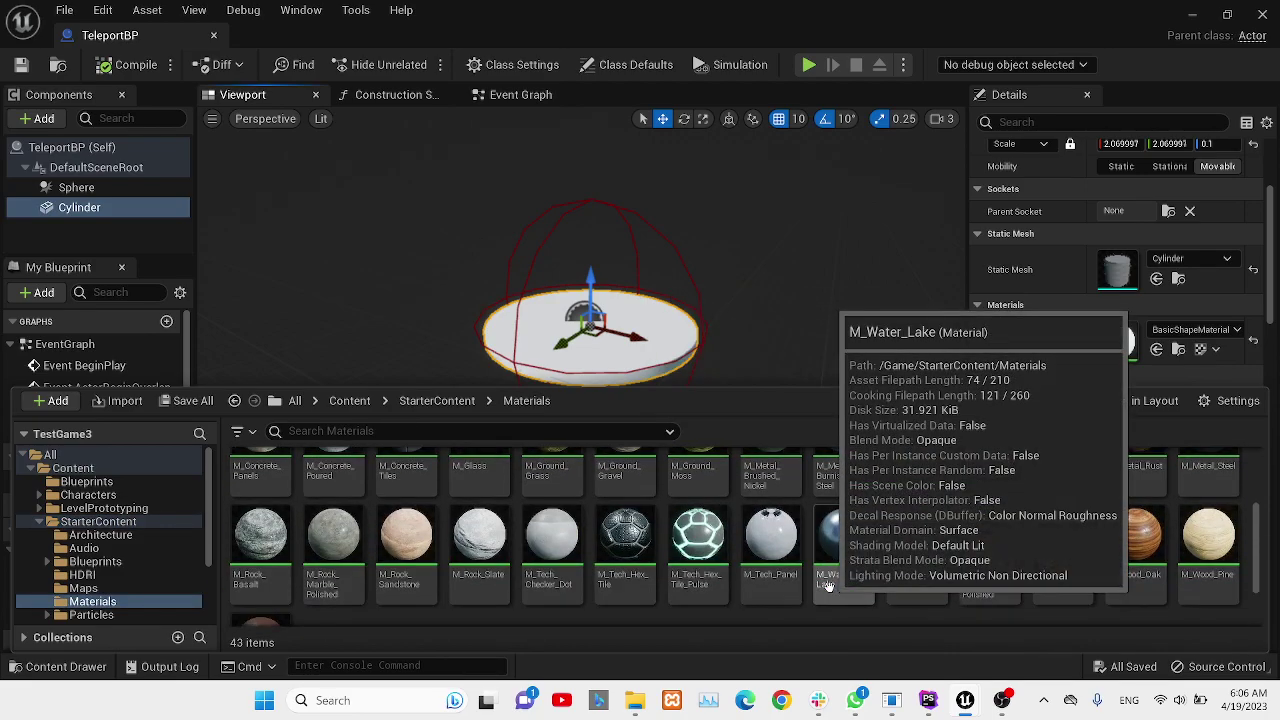
{"action": "scroll", "coordinate": [700, 545], "scroll_direction": "down", "scroll_amount": 1}
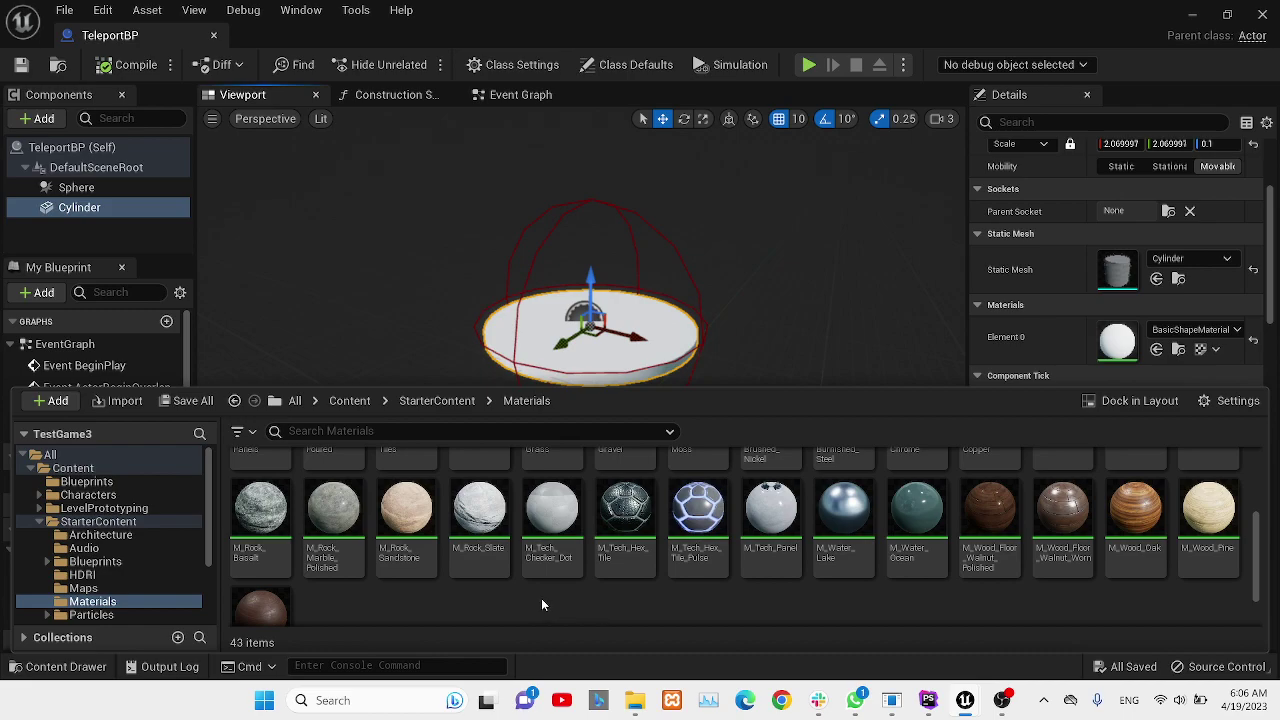
{"action": "scroll", "coordinate": [541, 605], "scroll_direction": "down", "scroll_amount": 1}
Create a new material named LightMaterial there and save it.
{"action": "right_click", "coordinate": [510, 600]}
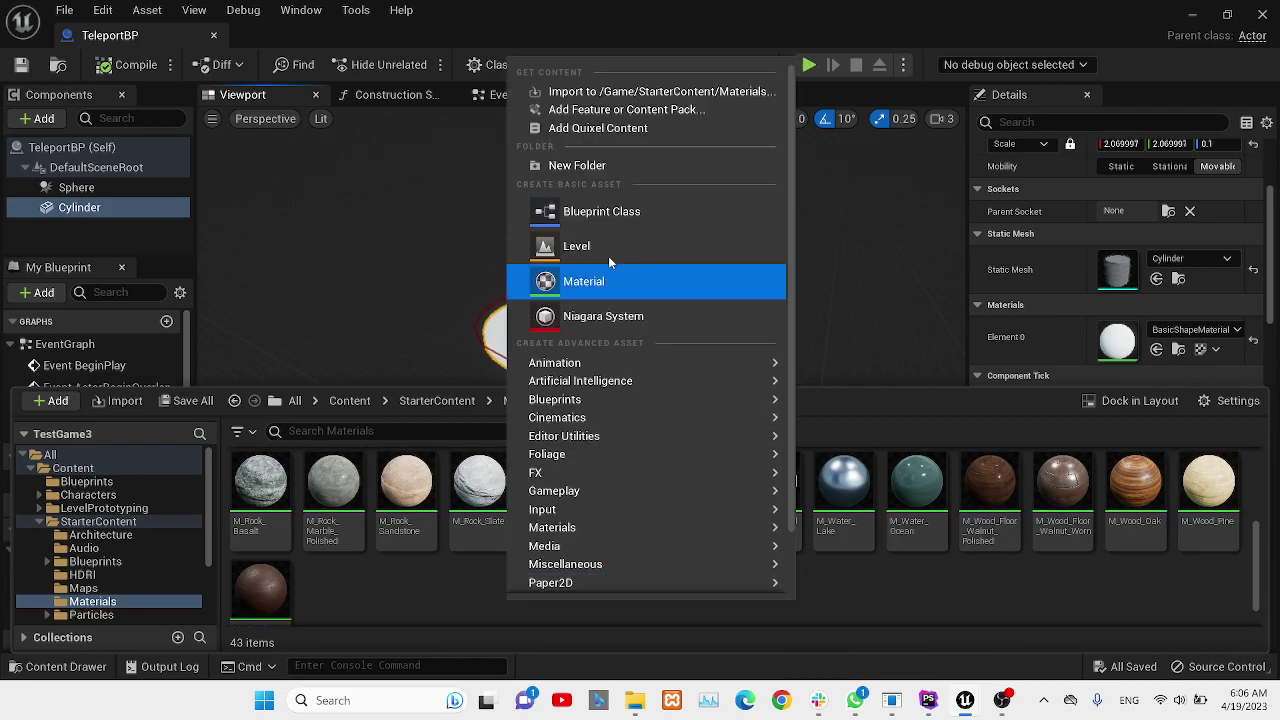
{"action": "key", "text": "Escape"}
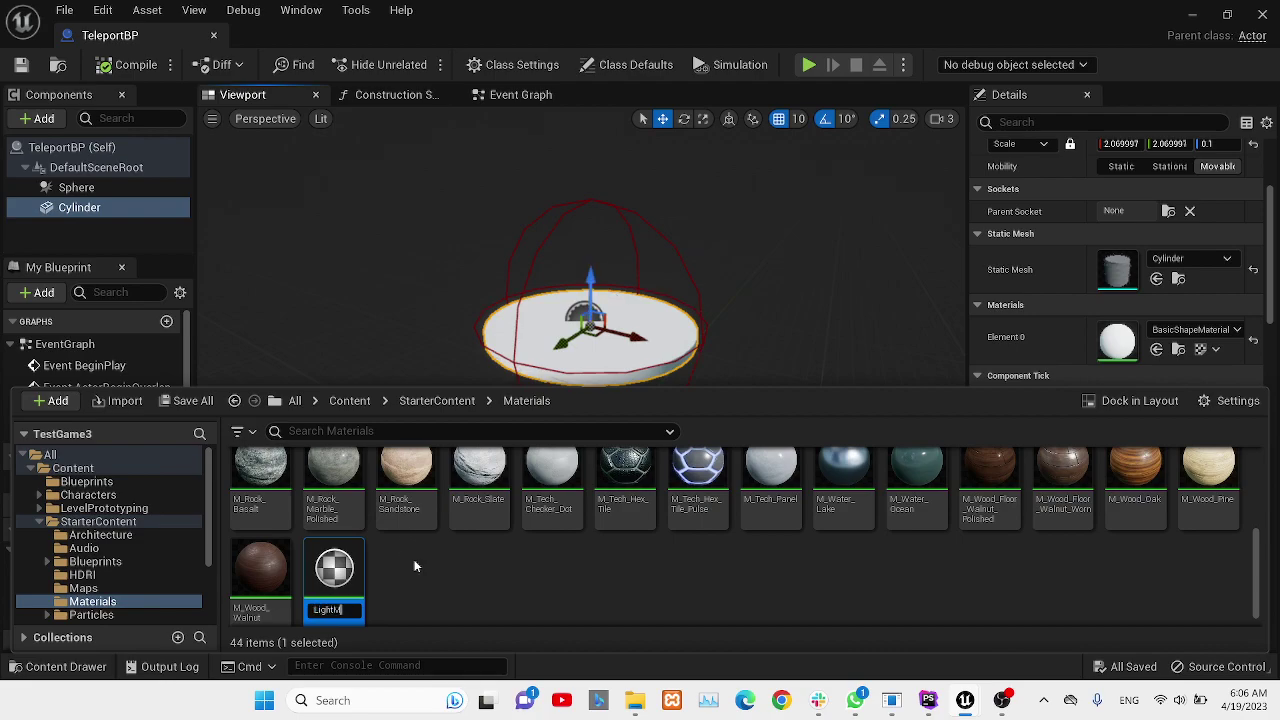
{"action": "key", "text": "Return"}
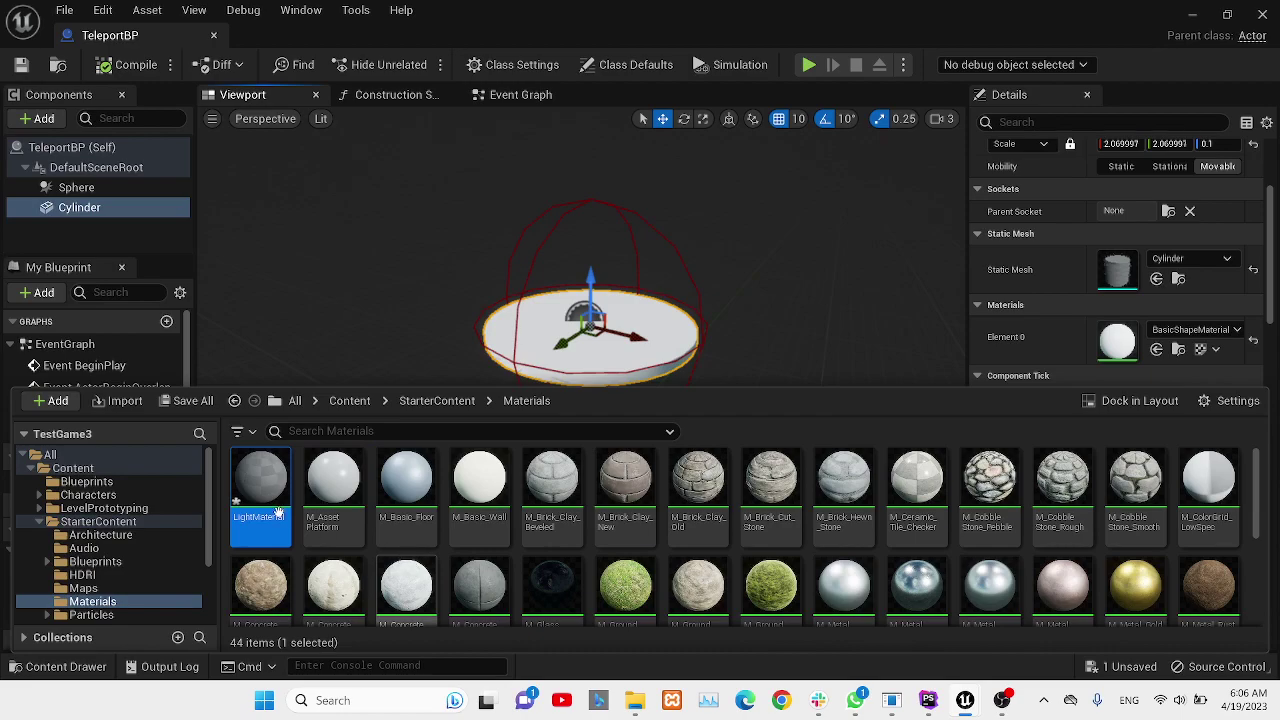
{"action": "key", "text": "ctrl+s"}
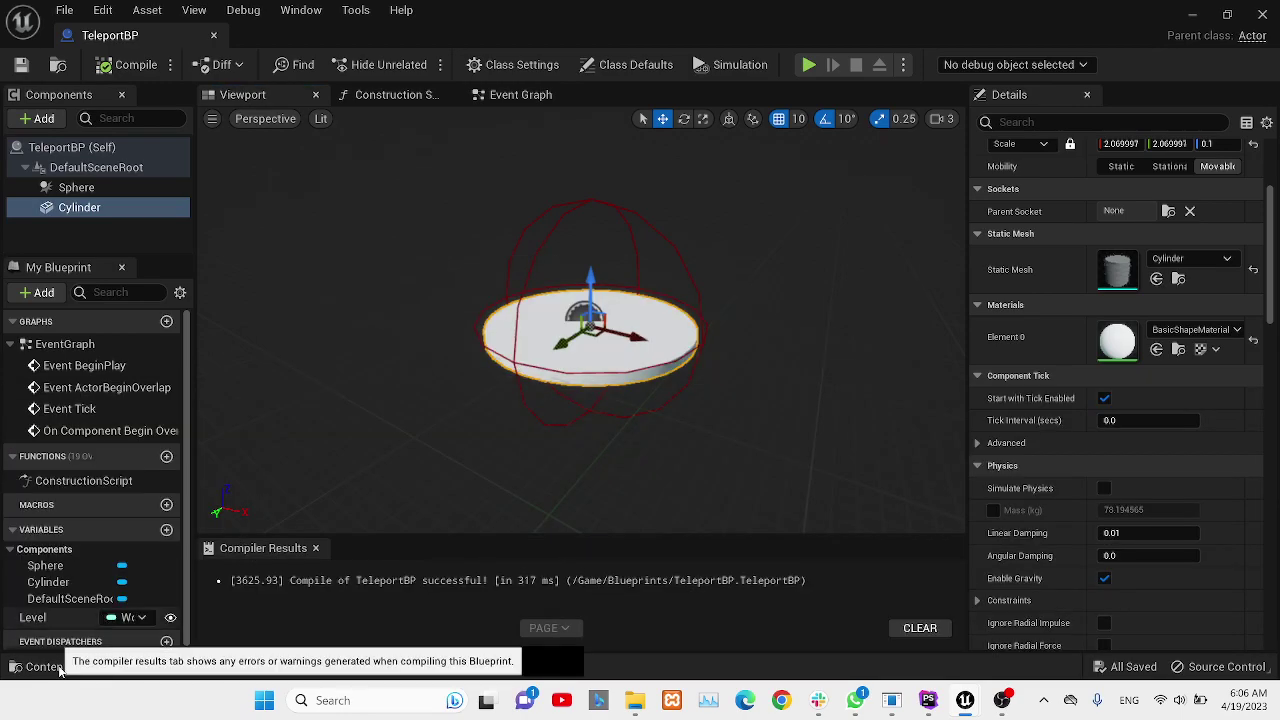
{"action": "left_click", "coordinate": [58, 667]}
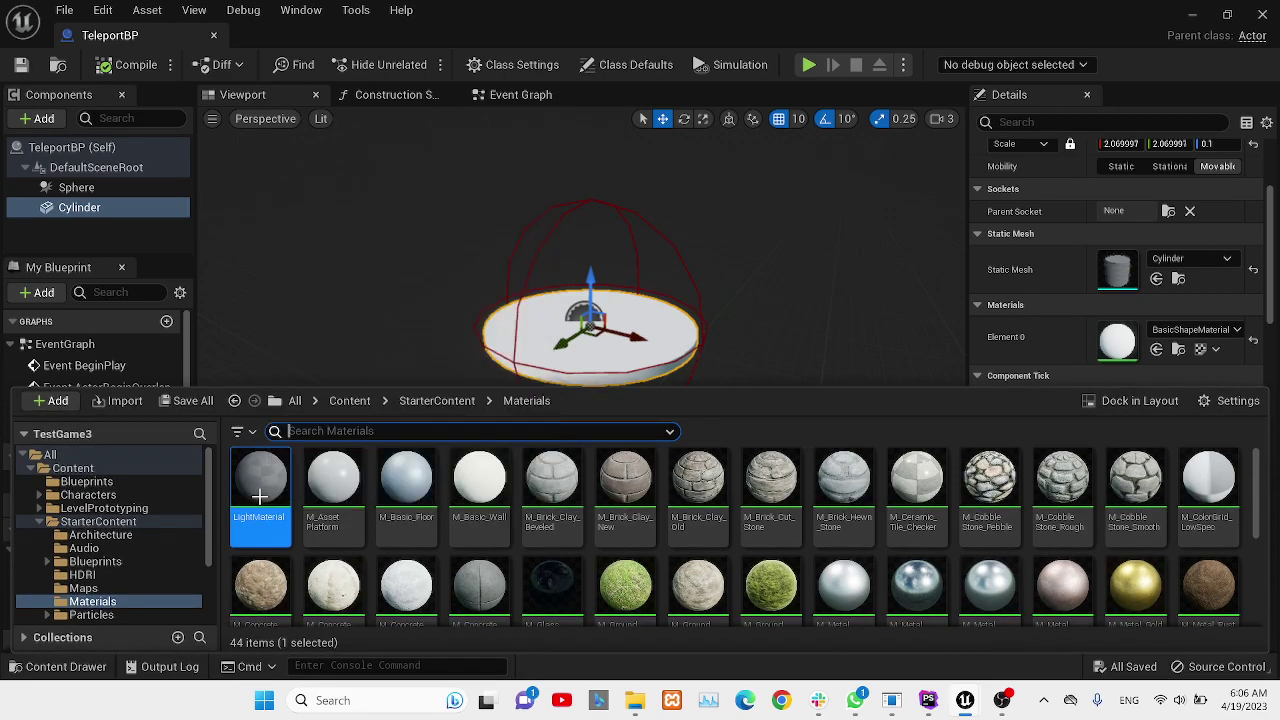
Promote LightMaterial's Base Color to a vector parameter with a white (1,1,1,0) default.
{"action": "double_click", "coordinate": [259, 496]}
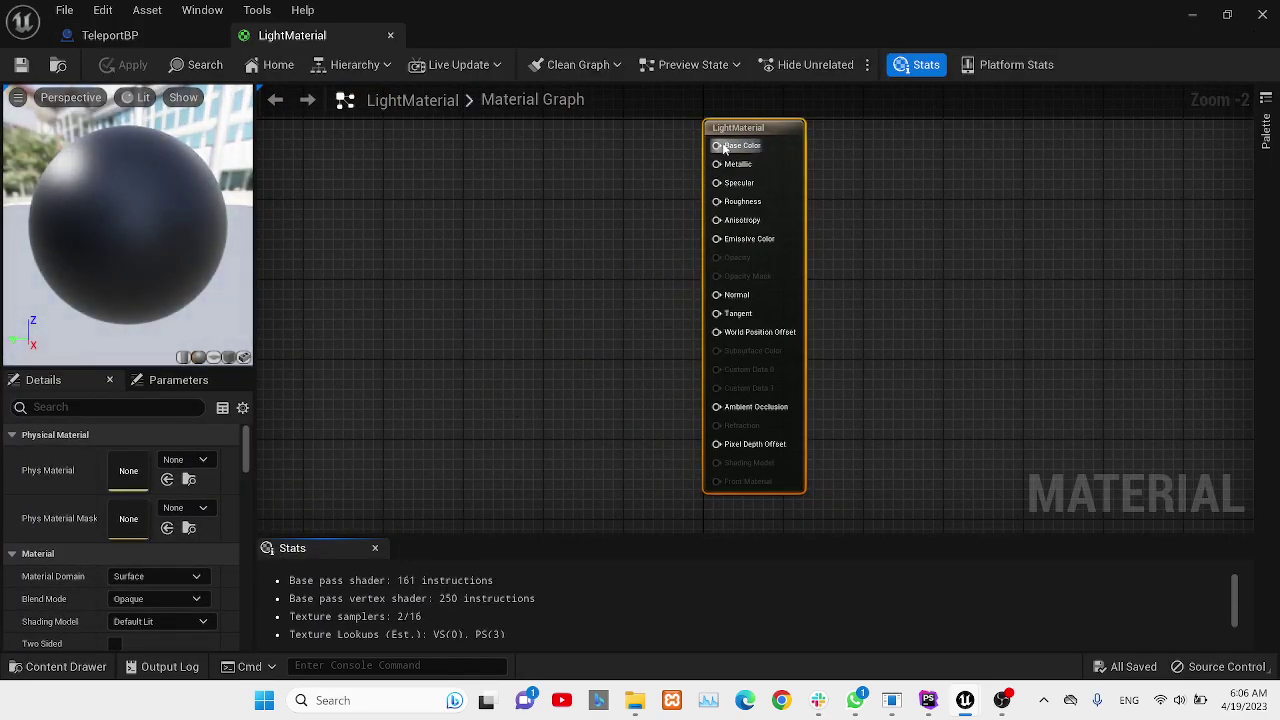
{"action": "right_click_drag", "start_coordinate": [723, 147], "coordinate": [923, 193]}
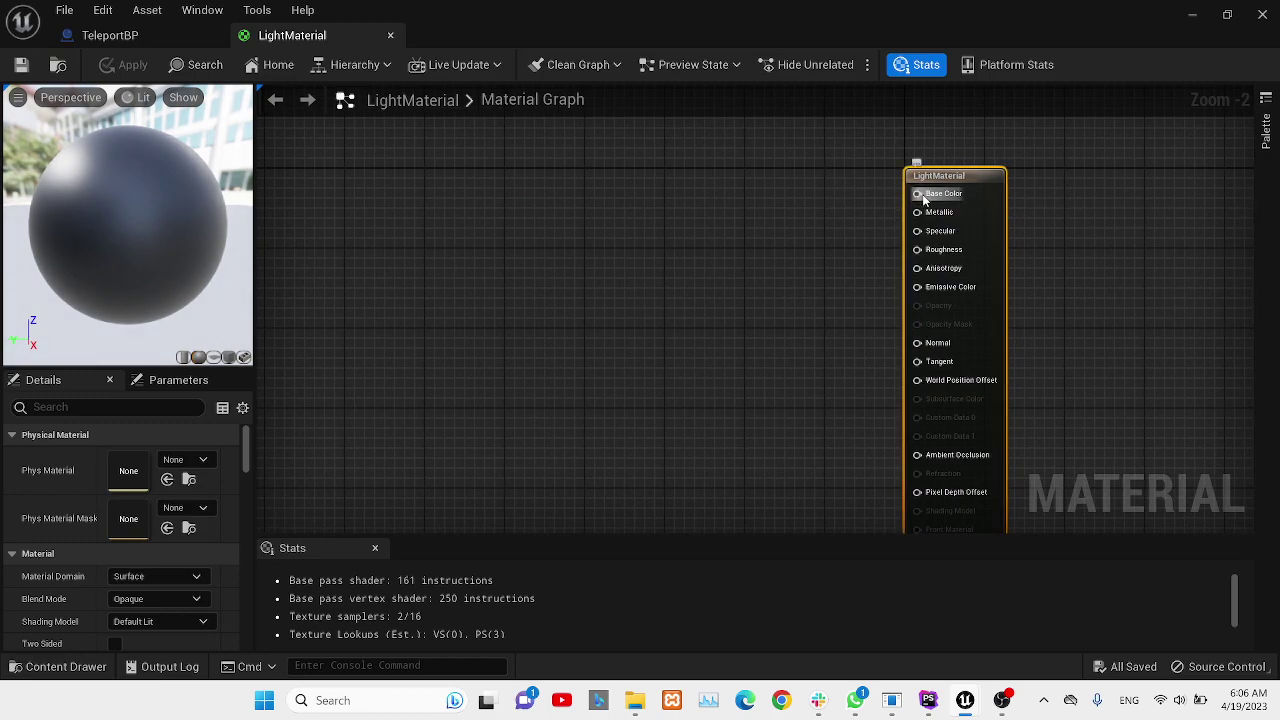
{"action": "right_click", "coordinate": [924, 197]}
{"action": "left_click", "coordinate": [975, 230]}
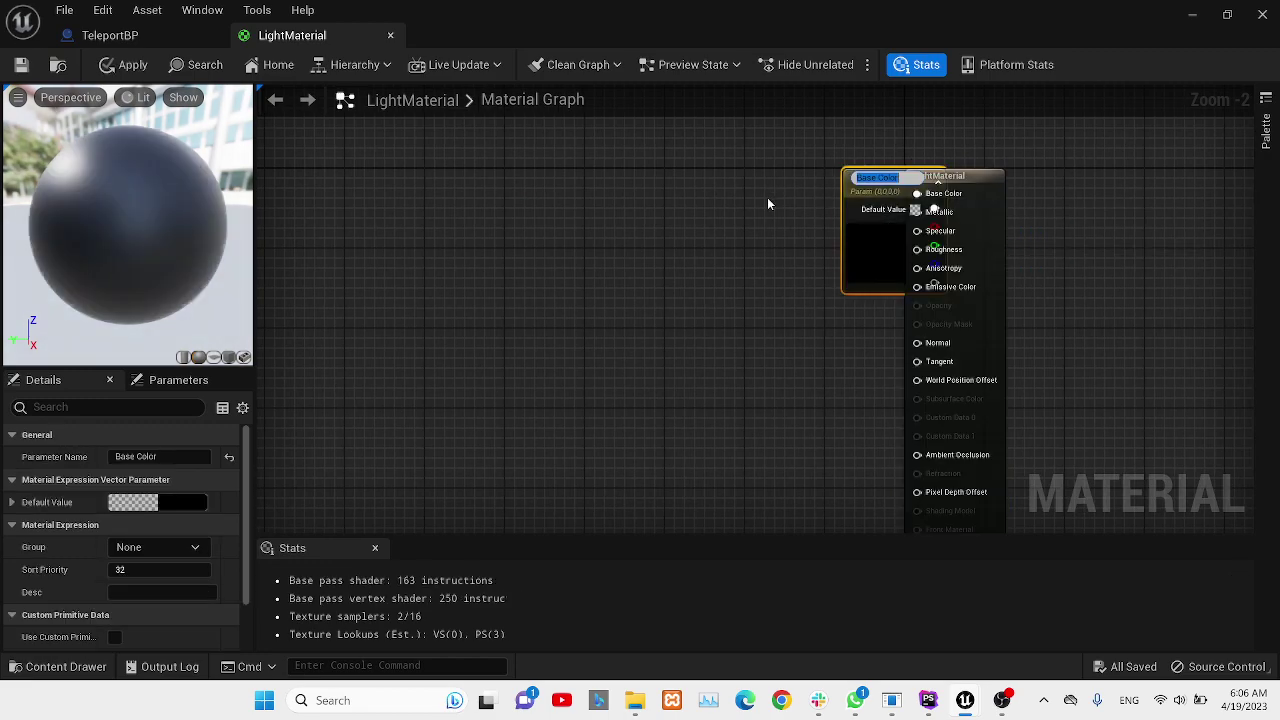
{"action": "left_click_drag", "start_coordinate": [850, 183], "coordinate": [521, 187]}
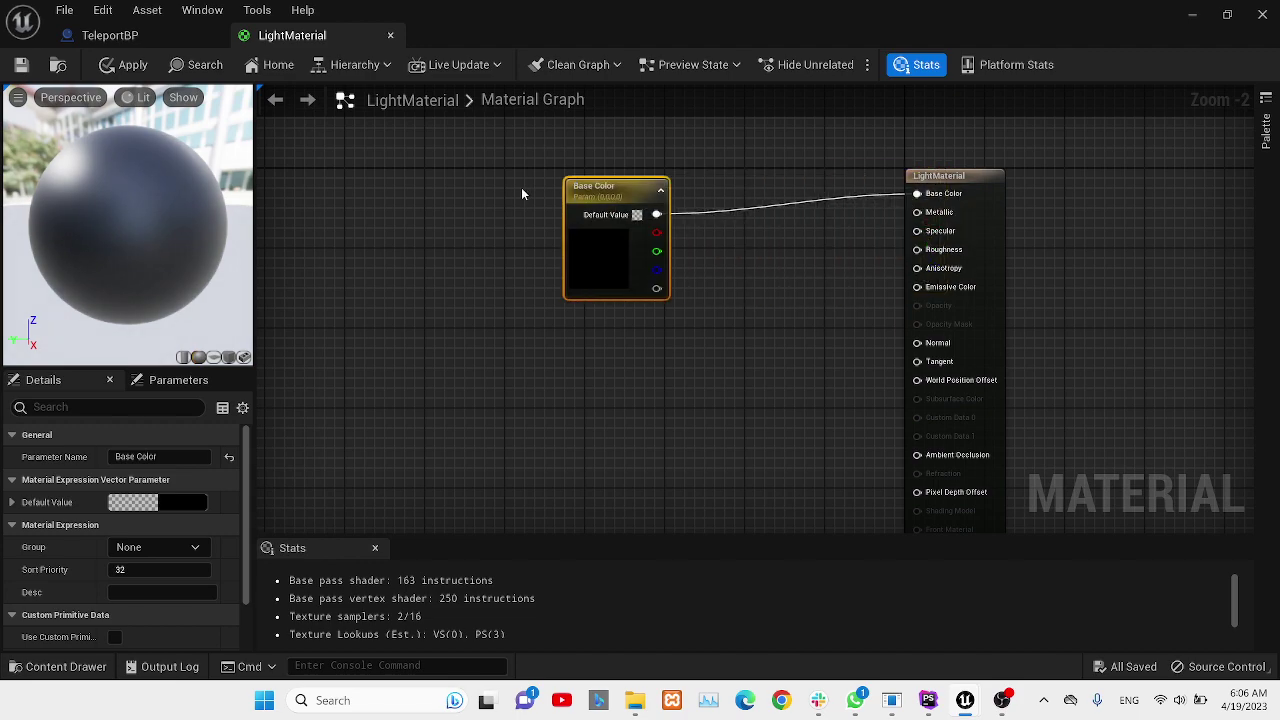
{"action": "left_click", "coordinate": [588, 205]}
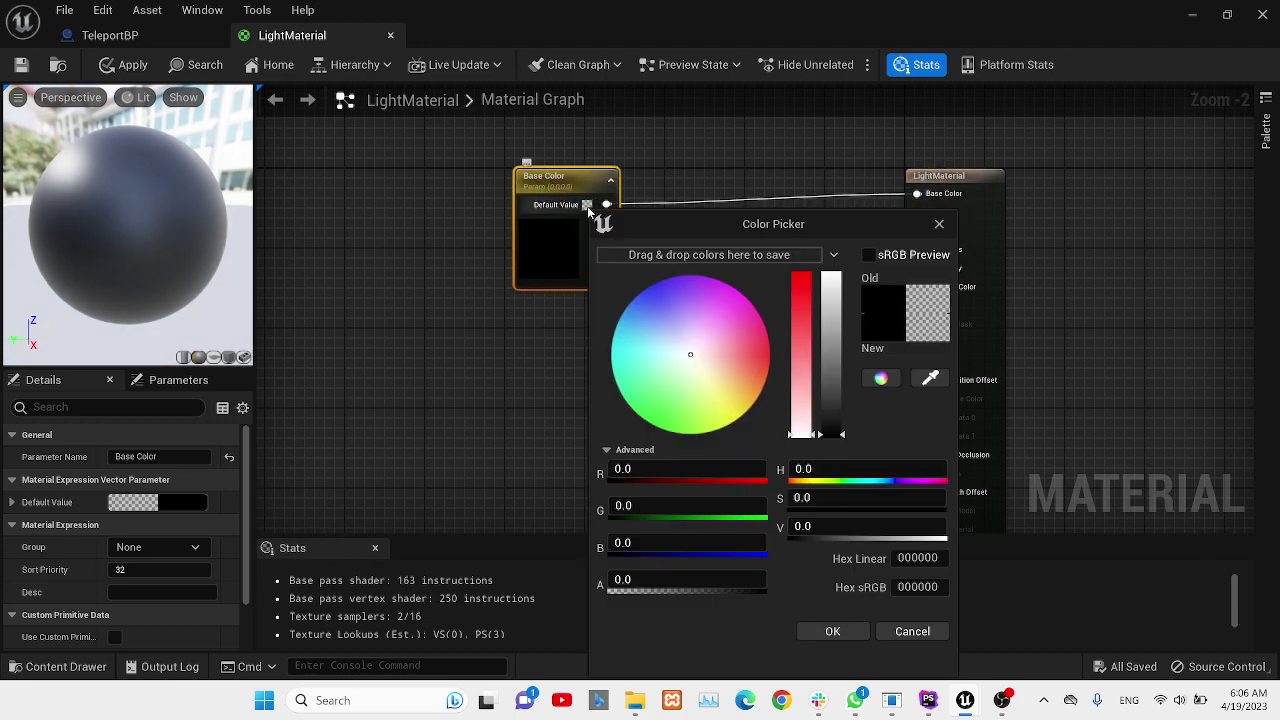
{"action": "left_click_drag", "start_coordinate": [840, 437], "coordinate": [842, 270]}
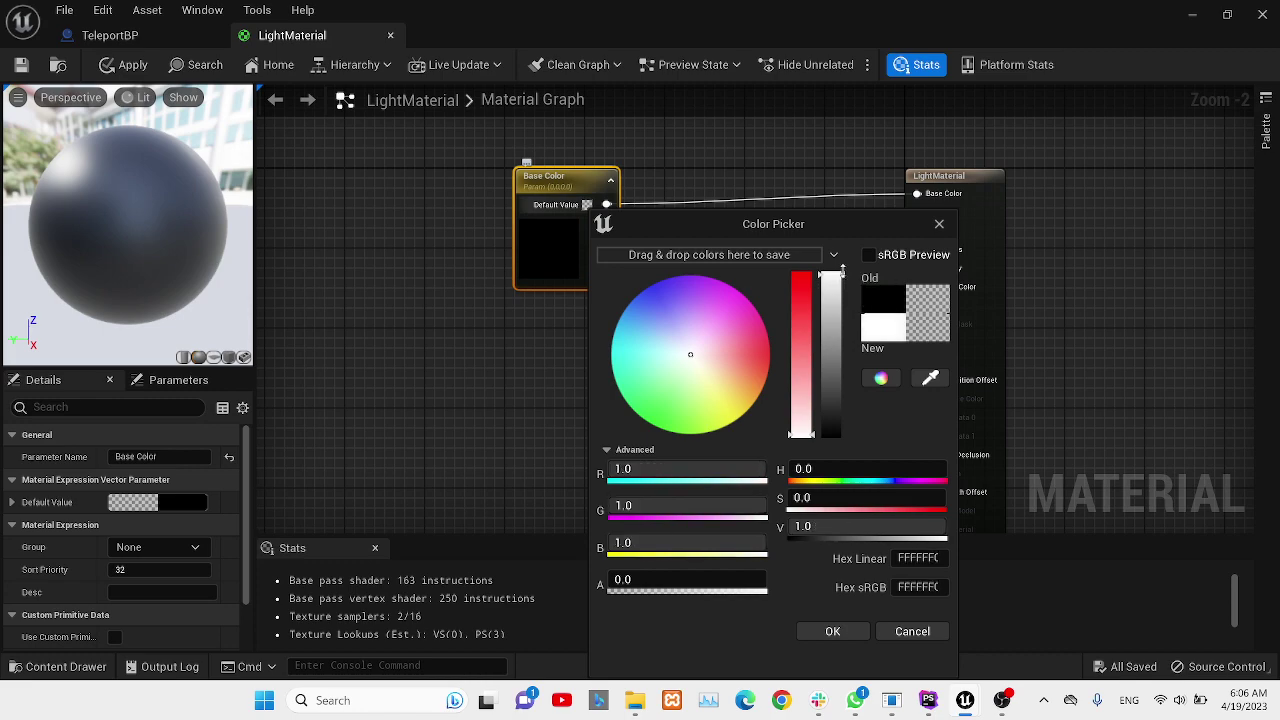
{"action": "left_click", "coordinate": [832, 632]}
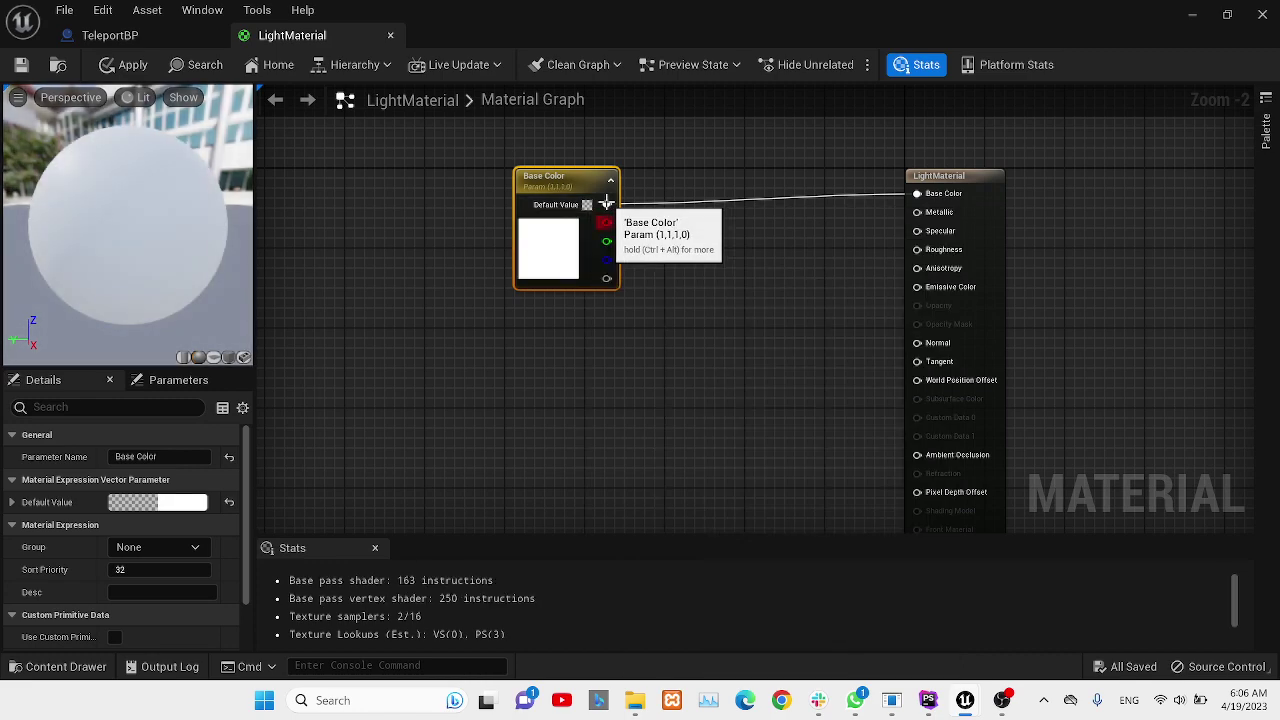
Feed a Constant node of value 200 into Emissive Color and apply the material.
{"action": "left_click_drag", "start_coordinate": [605, 203], "coordinate": [672, 287]}
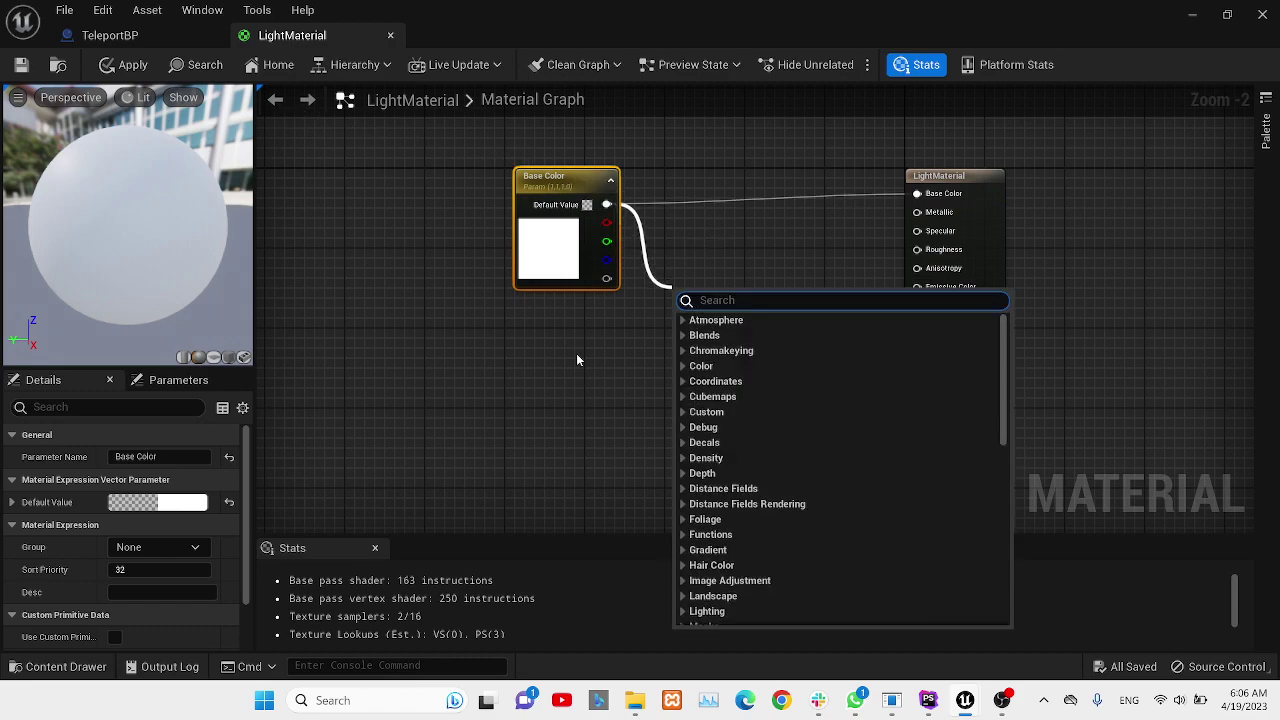
{"action": "left_click", "coordinate": [617, 355]}
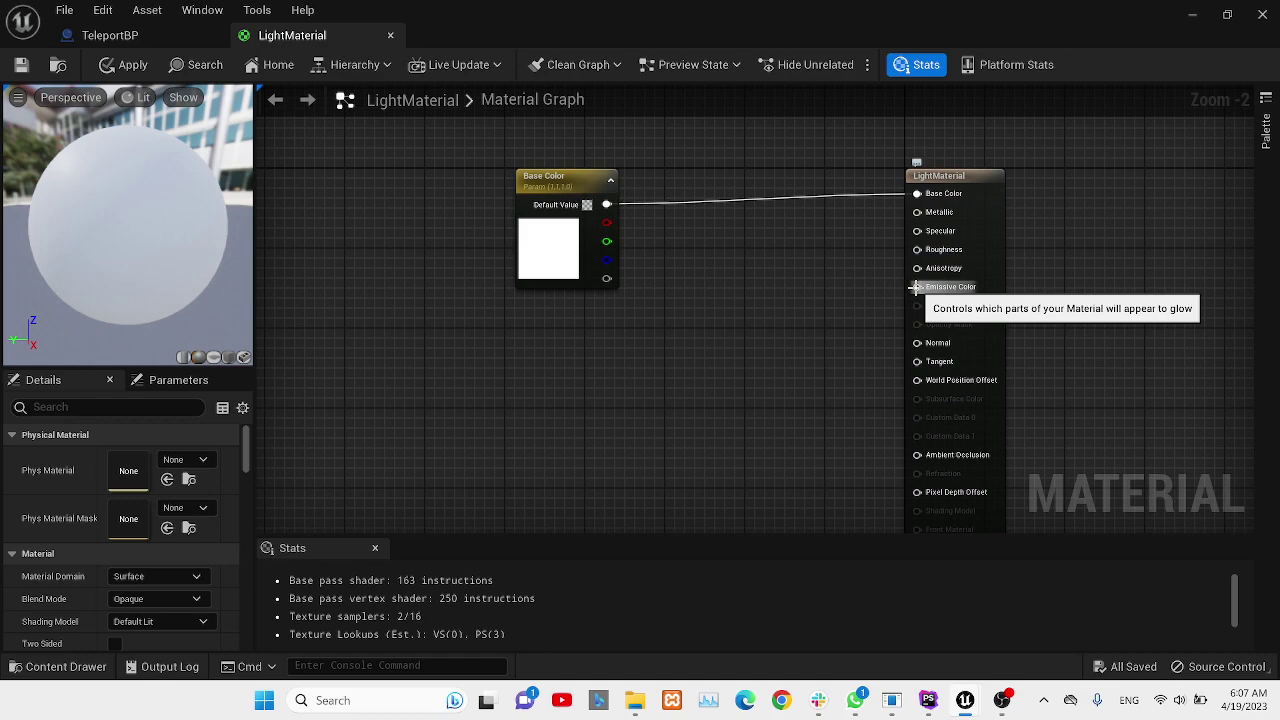
{"action": "right_click_drag", "start_coordinate": [916, 287], "coordinate": [656, 308]}
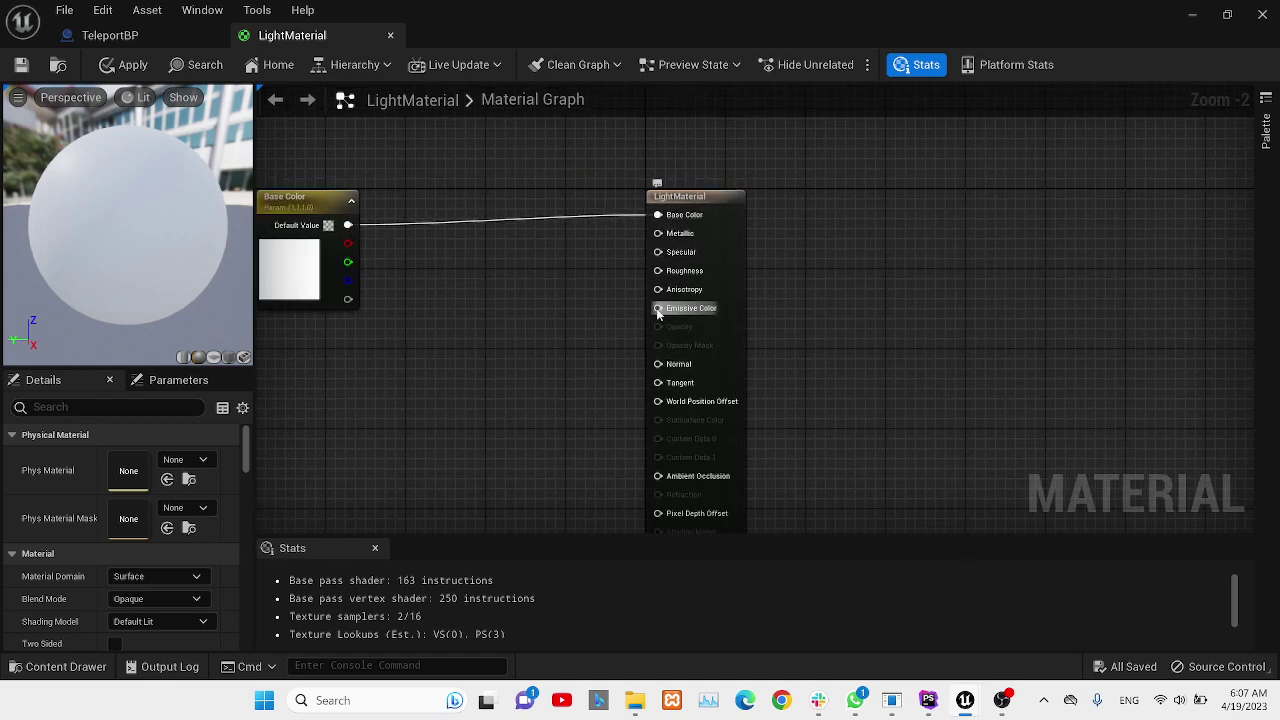
{"action": "left_click_drag", "start_coordinate": [656, 308], "coordinate": [578, 315]}
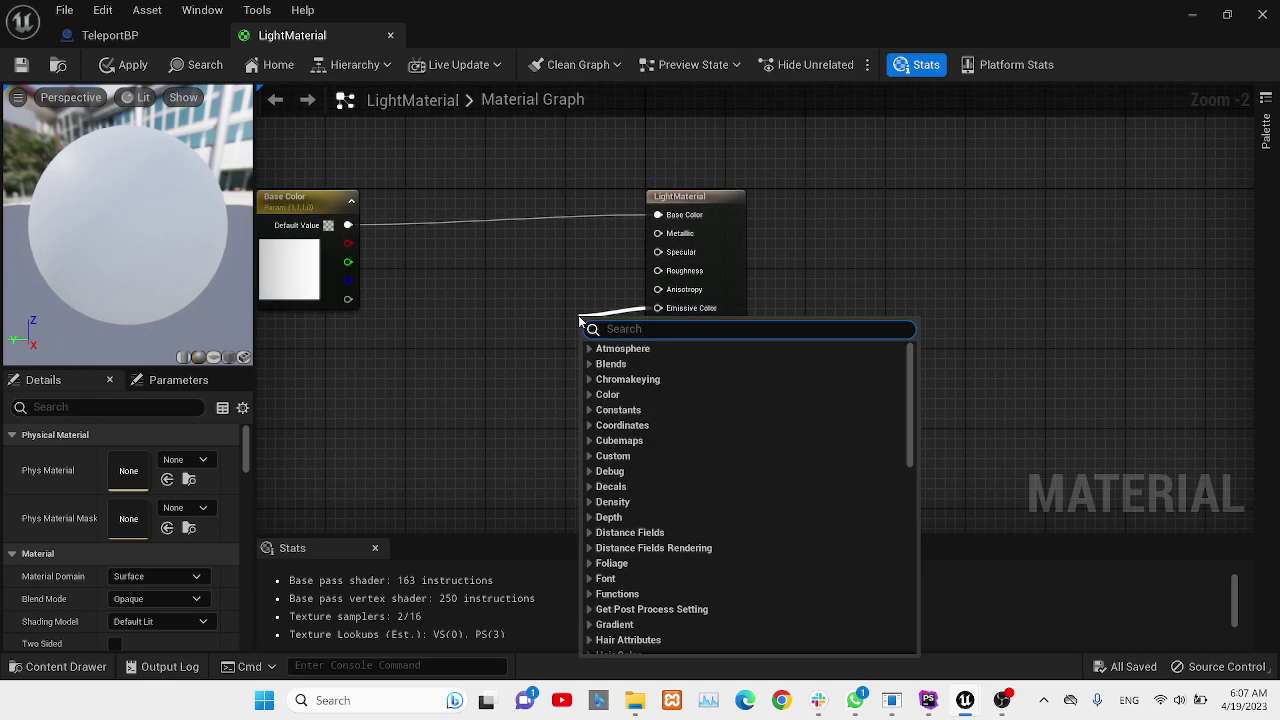
{"action": "type", "text": "const"}
{"action": "key", "text": "Return"}
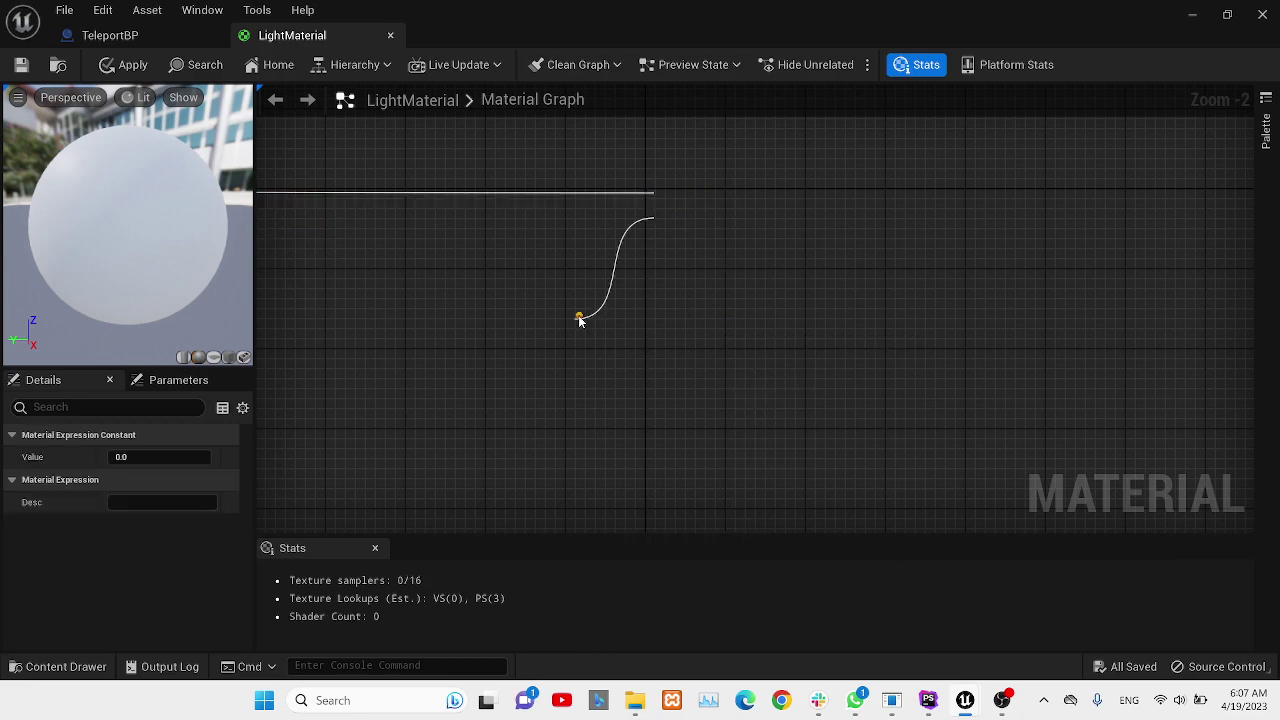
{"action": "left_click_drag", "start_coordinate": [610, 324], "coordinate": [457, 347]}
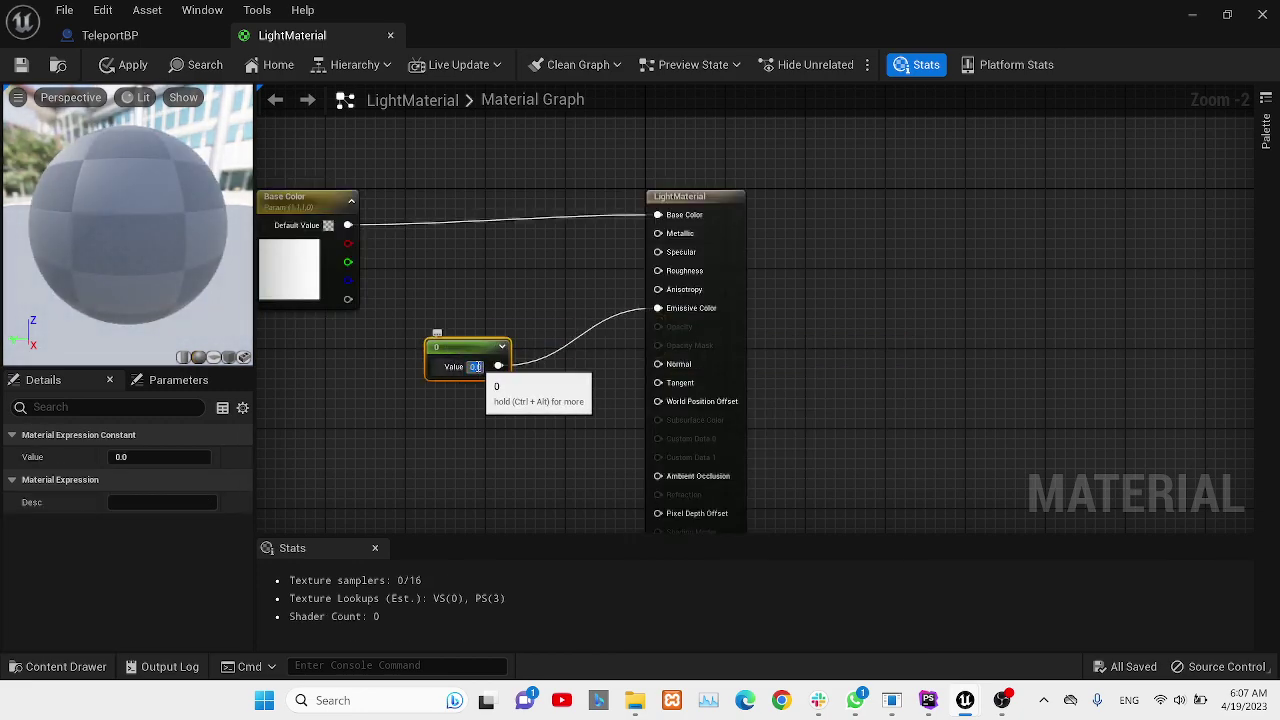
{"action": "type", "text": "100"}
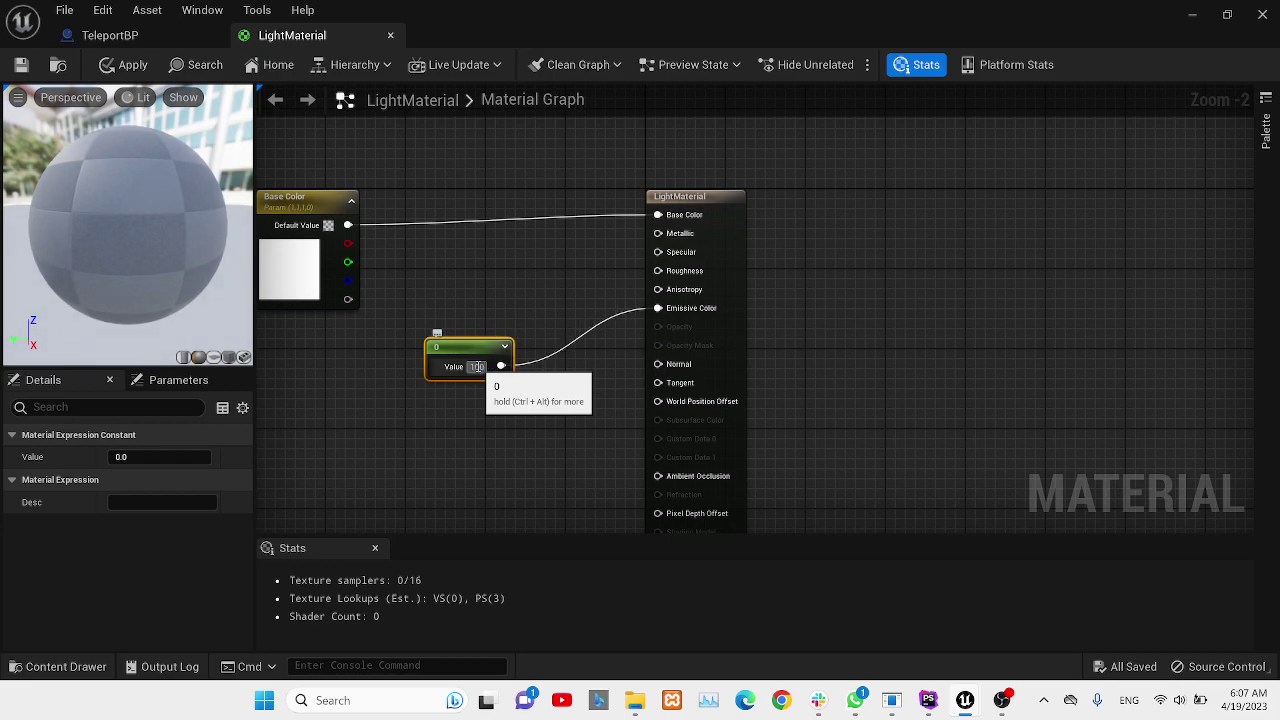
{"action": "type", "text": "0"}
{"action": "key", "text": "Return"}
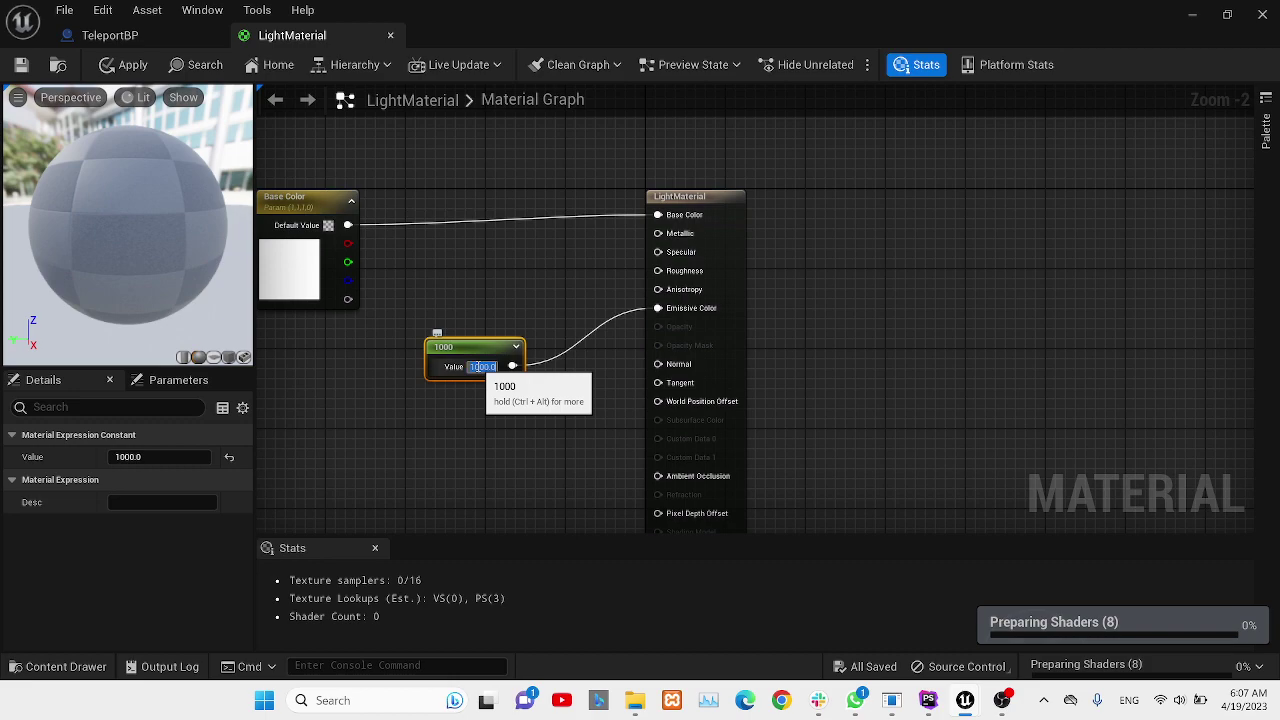
{"action": "type", "text": "200"}
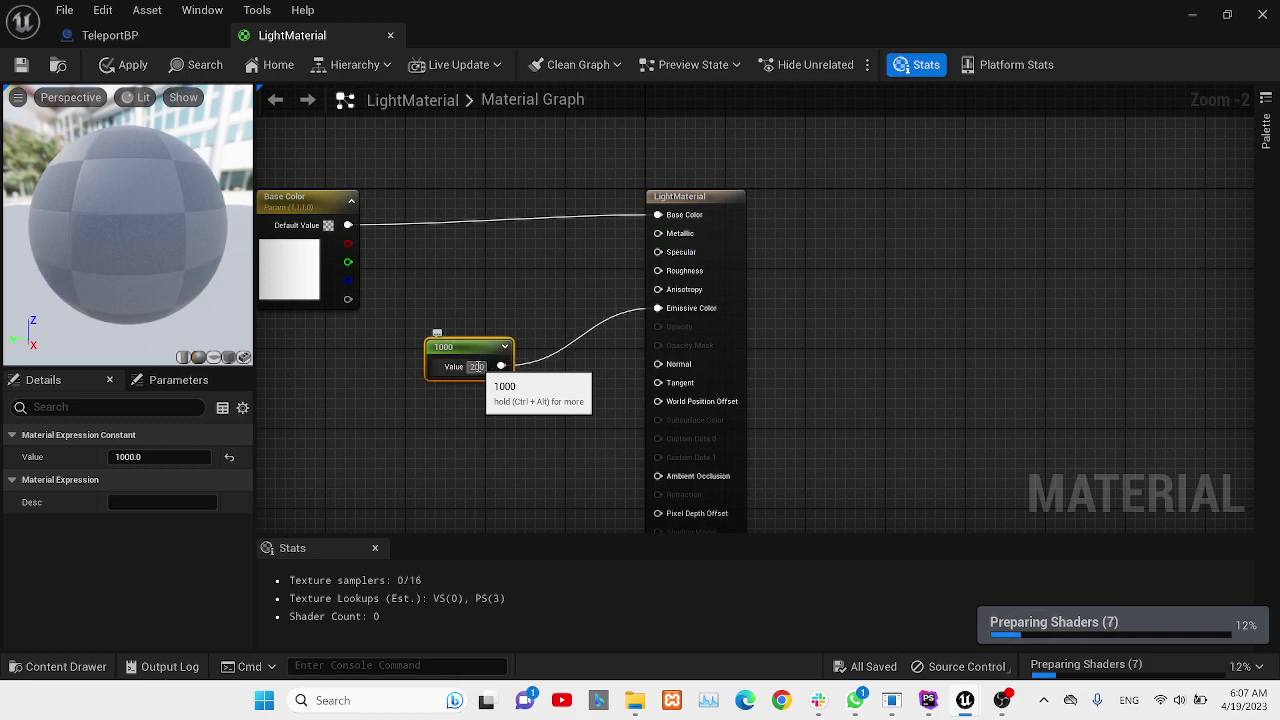
{"action": "key", "text": "Return"}
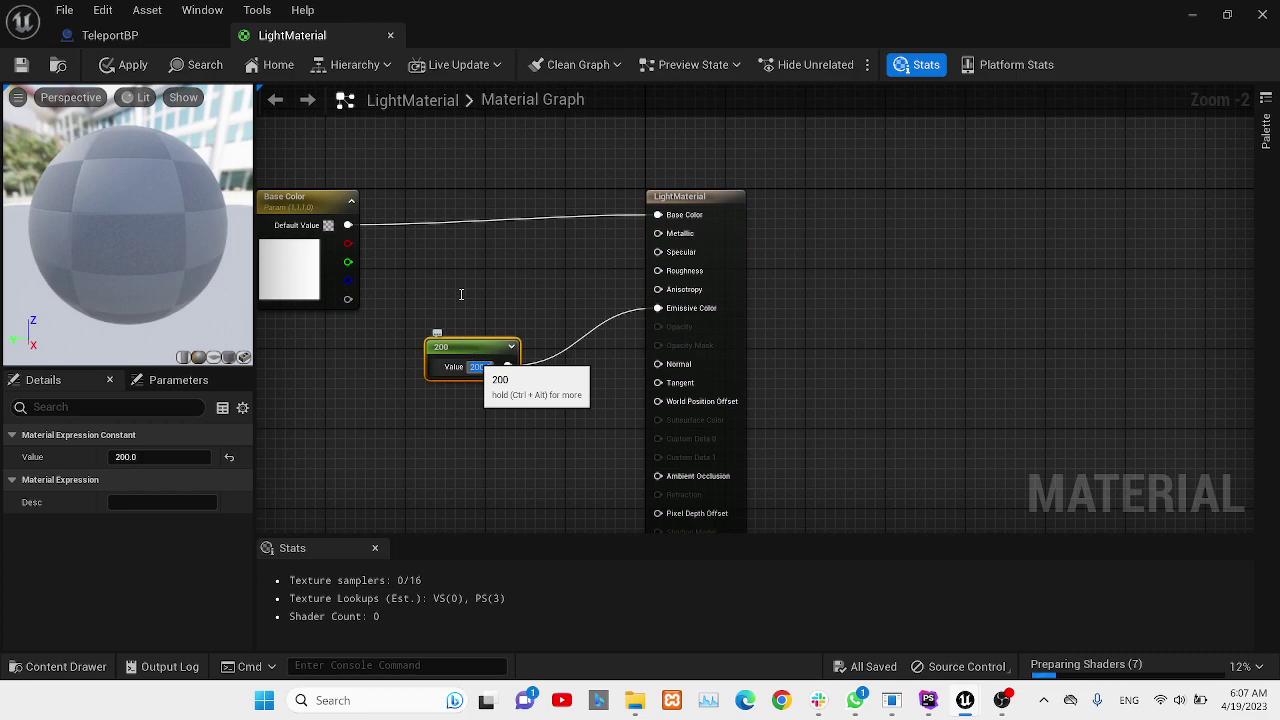
{"action": "key", "text": "ctrl+s"}
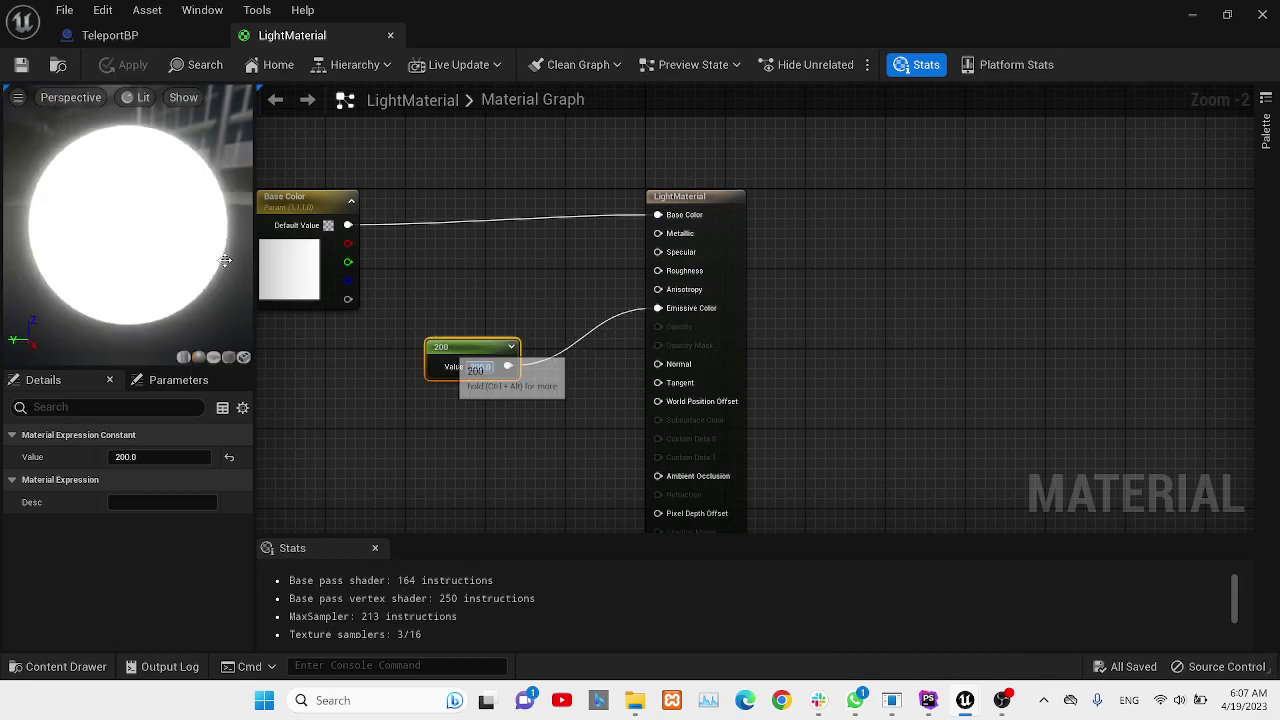
Add a Multiply node combining the Base Color parameter with the 200 constant for Emissive Color.
{"action": "scroll", "coordinate": [140, 263], "scroll_direction": "down", "scroll_amount": 3}
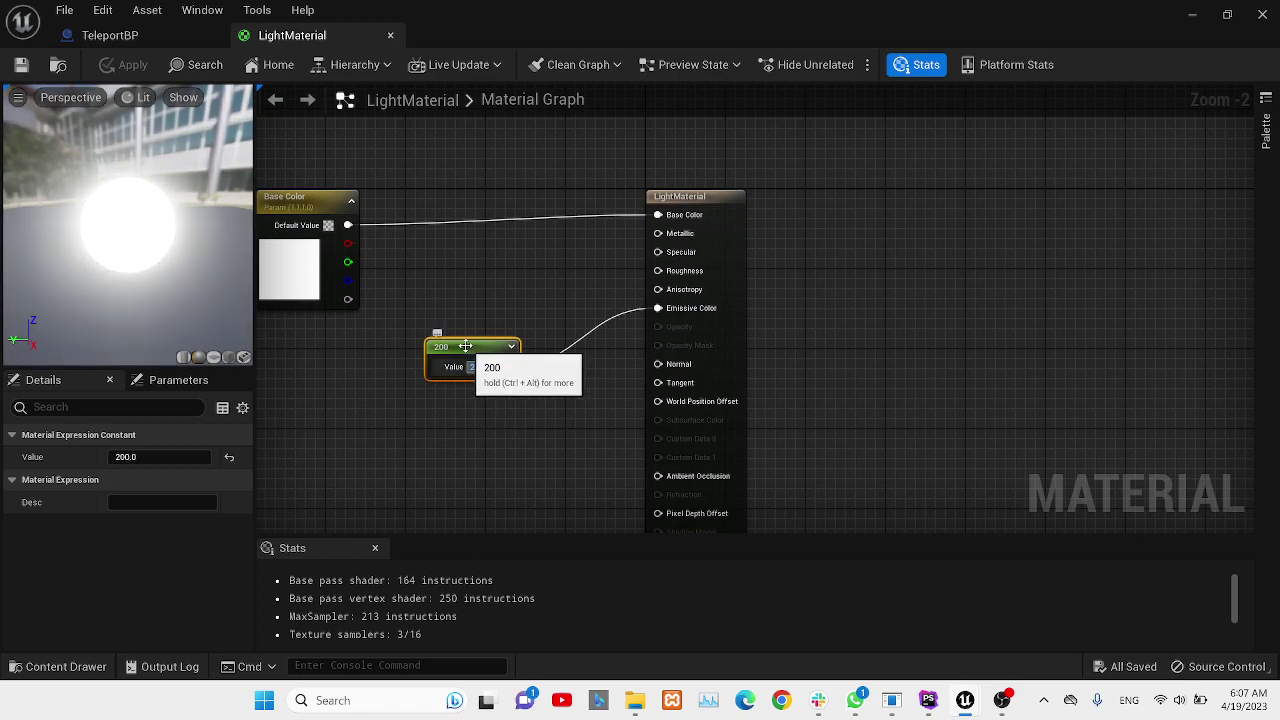
{"action": "left_click_drag", "start_coordinate": [469, 352], "coordinate": [429, 362]}
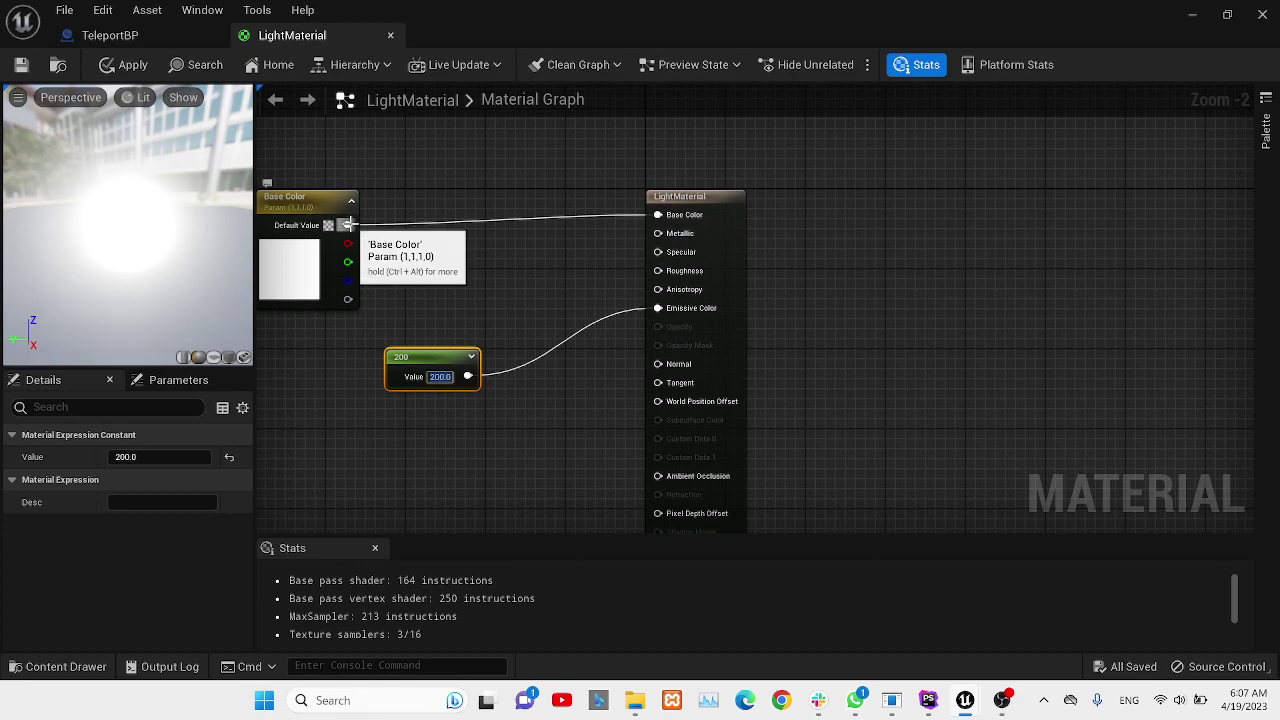
{"action": "left_click_drag", "start_coordinate": [347, 225], "coordinate": [419, 280]}
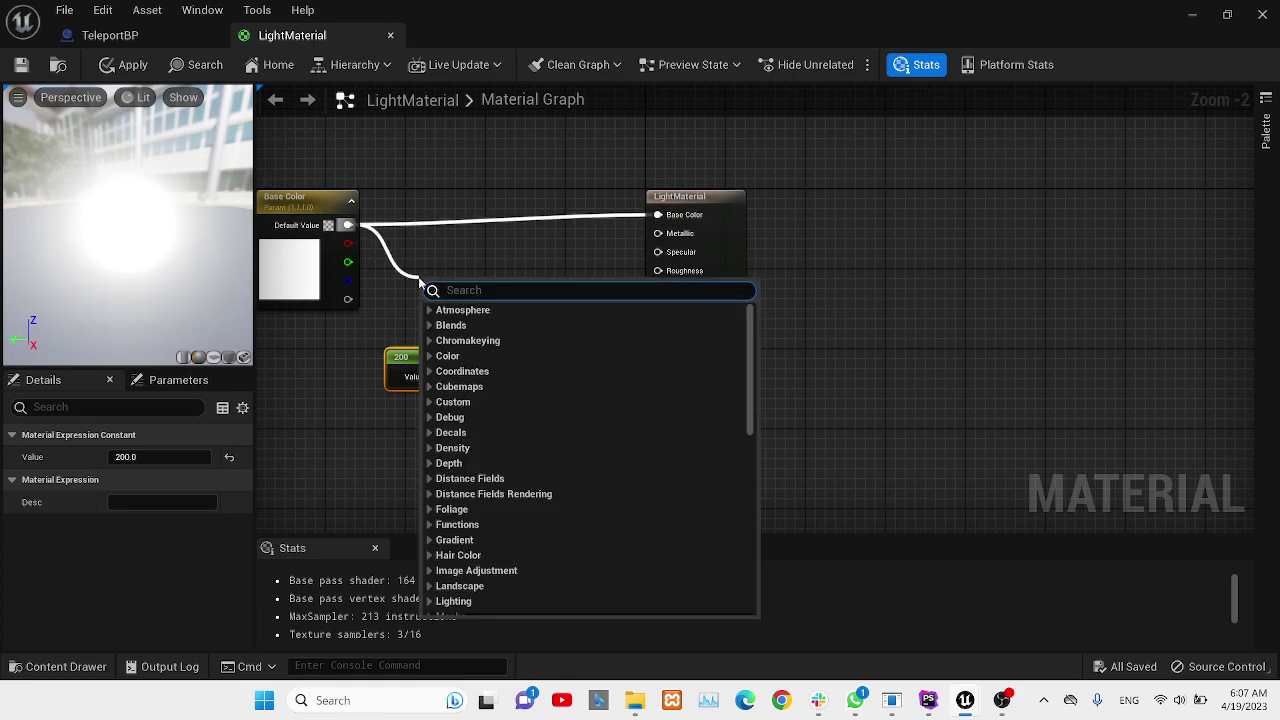
{"action": "type", "text": "mul"}
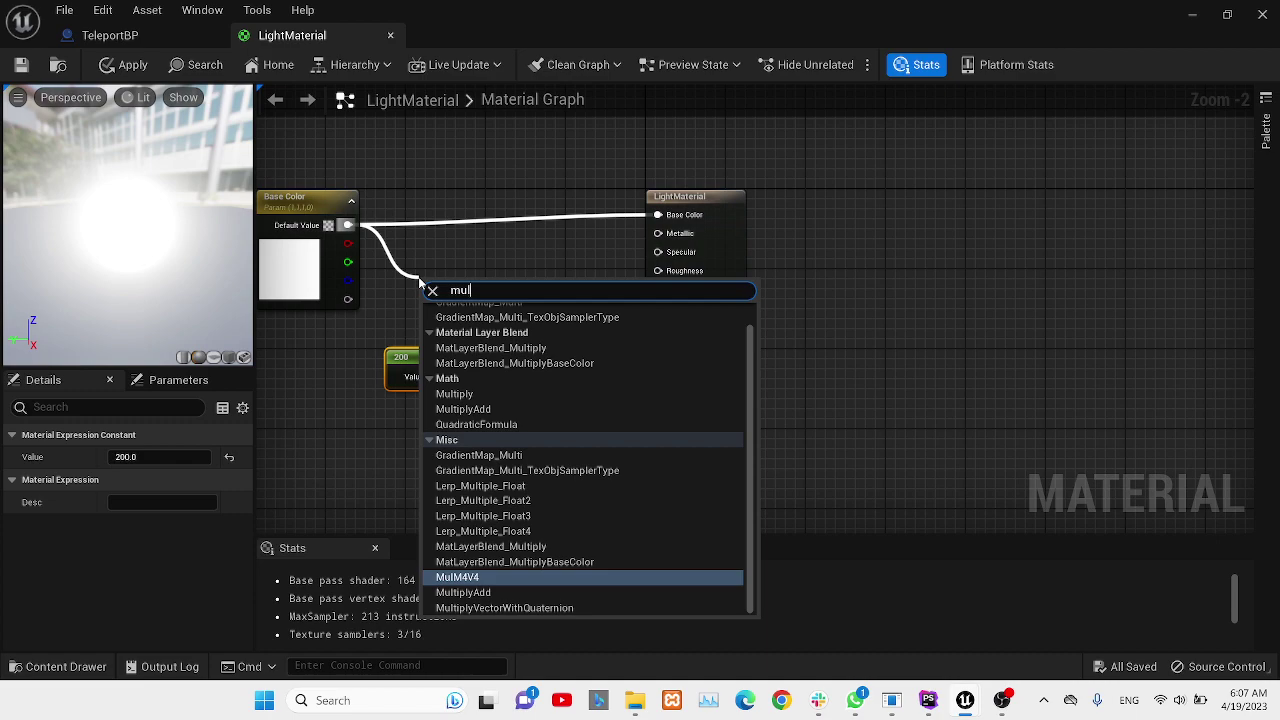
{"action": "type", "text": "t"}
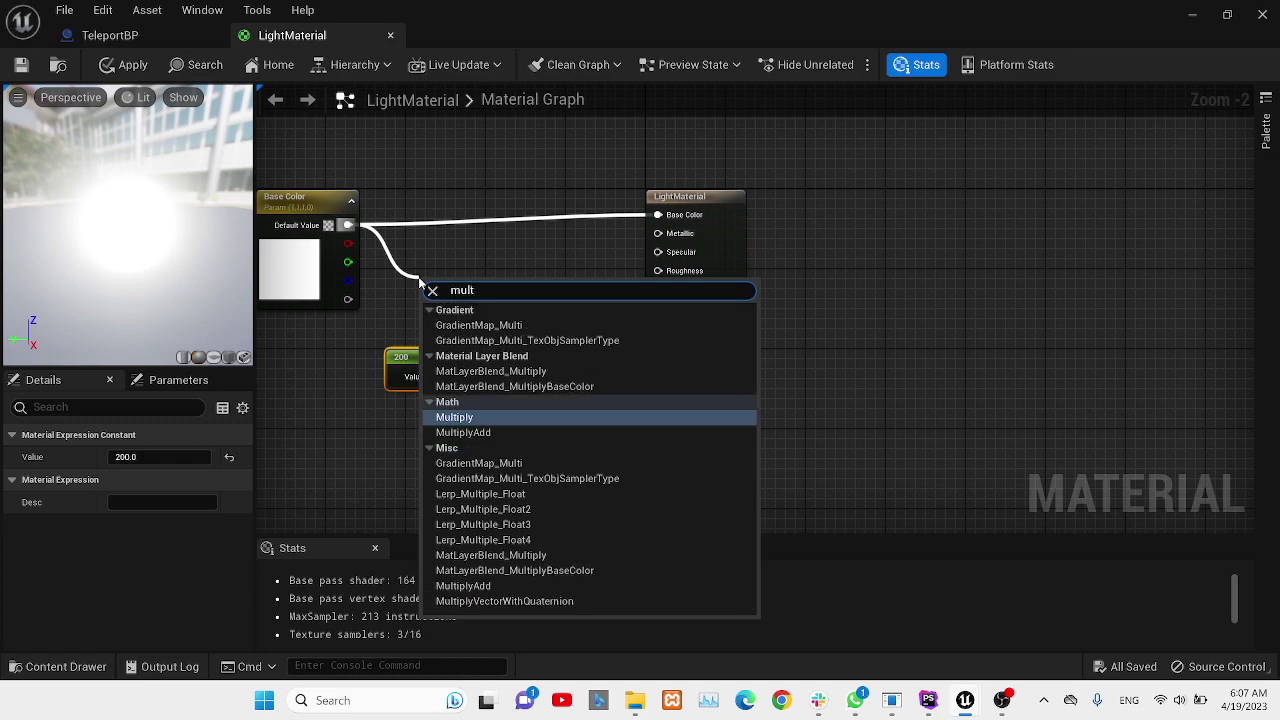
{"action": "key", "text": "Return"}
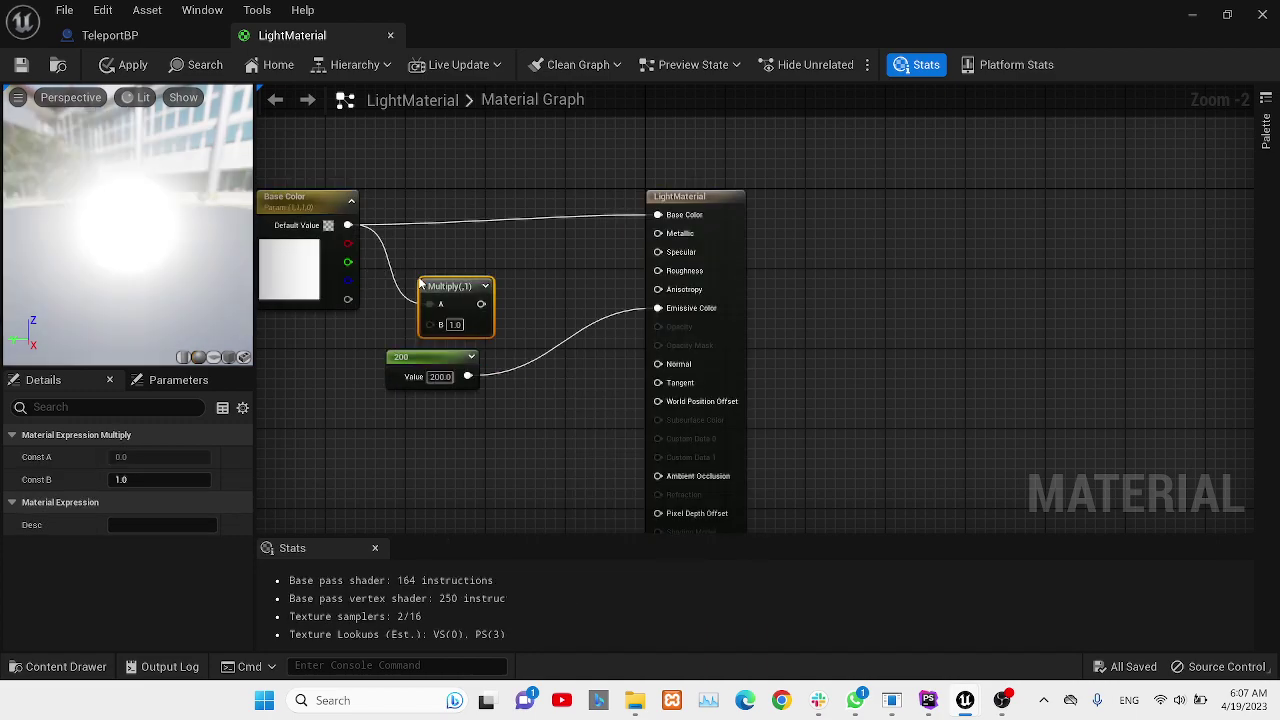
{"action": "left_click_drag", "start_coordinate": [484, 289], "coordinate": [540, 280]}
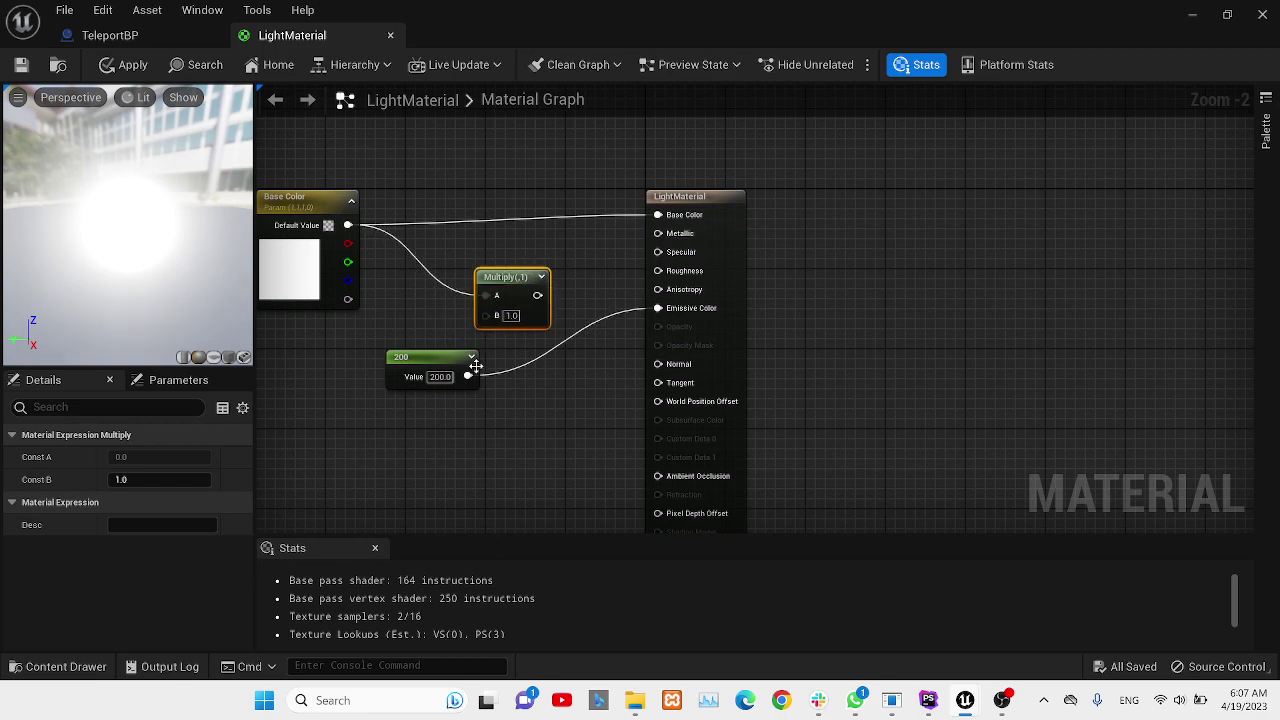
{"action": "left_click_drag", "start_coordinate": [468, 376], "coordinate": [659, 308]}
{"action": "left_click_drag", "start_coordinate": [500, 270], "coordinate": [530, 260]}
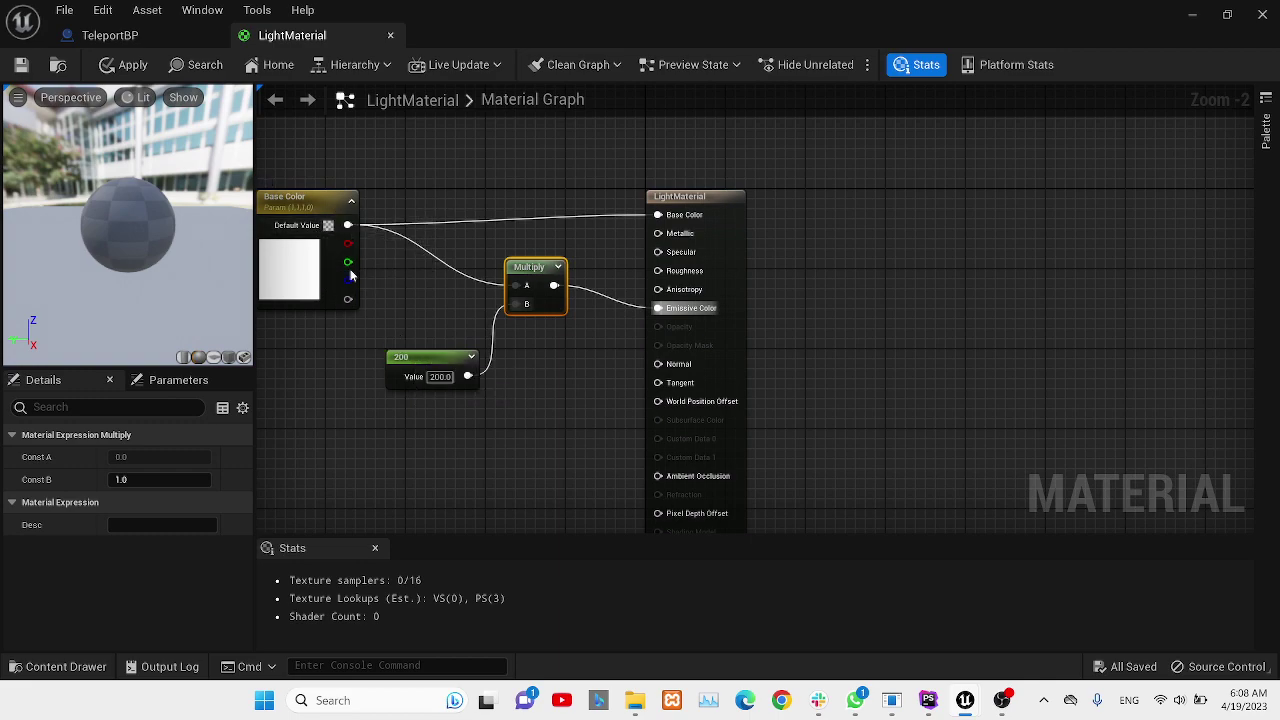
Set the Base Color default to red (1, 0.0948, 0.0948), apply, and go back to TeleportBP.
{"action": "left_click", "coordinate": [454, 189]}
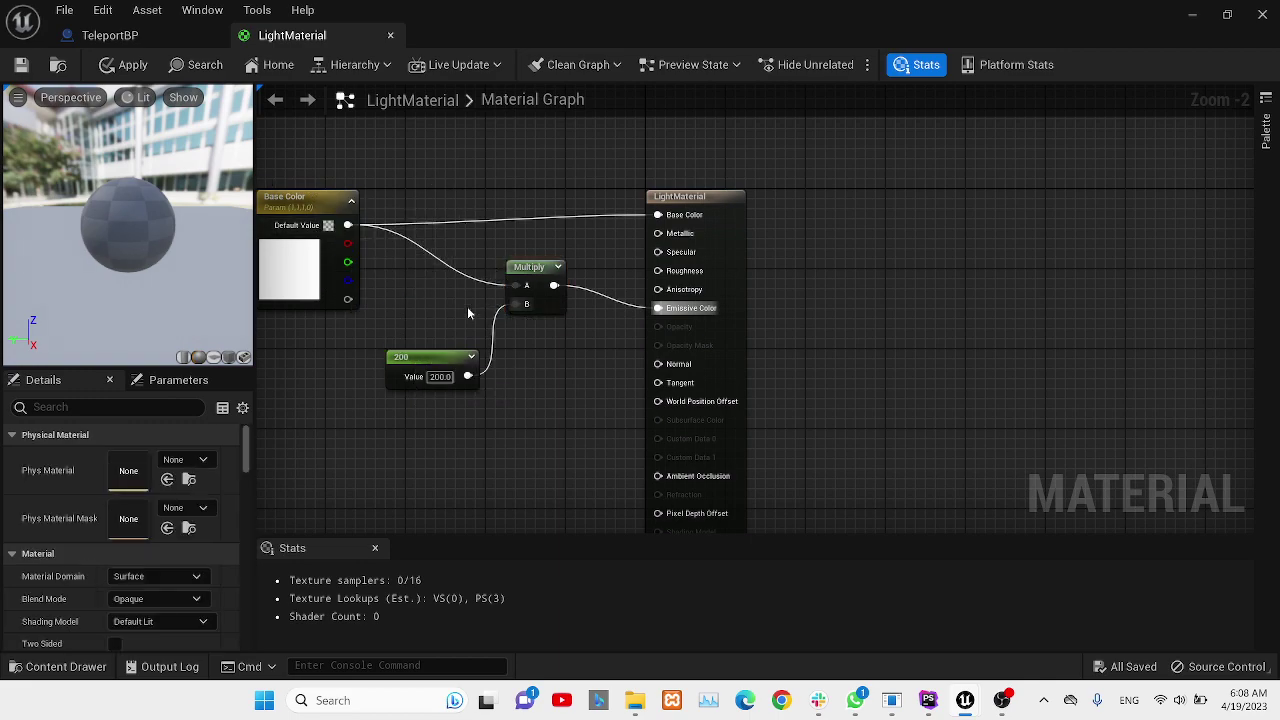
{"action": "key", "text": "ctrl+s"}
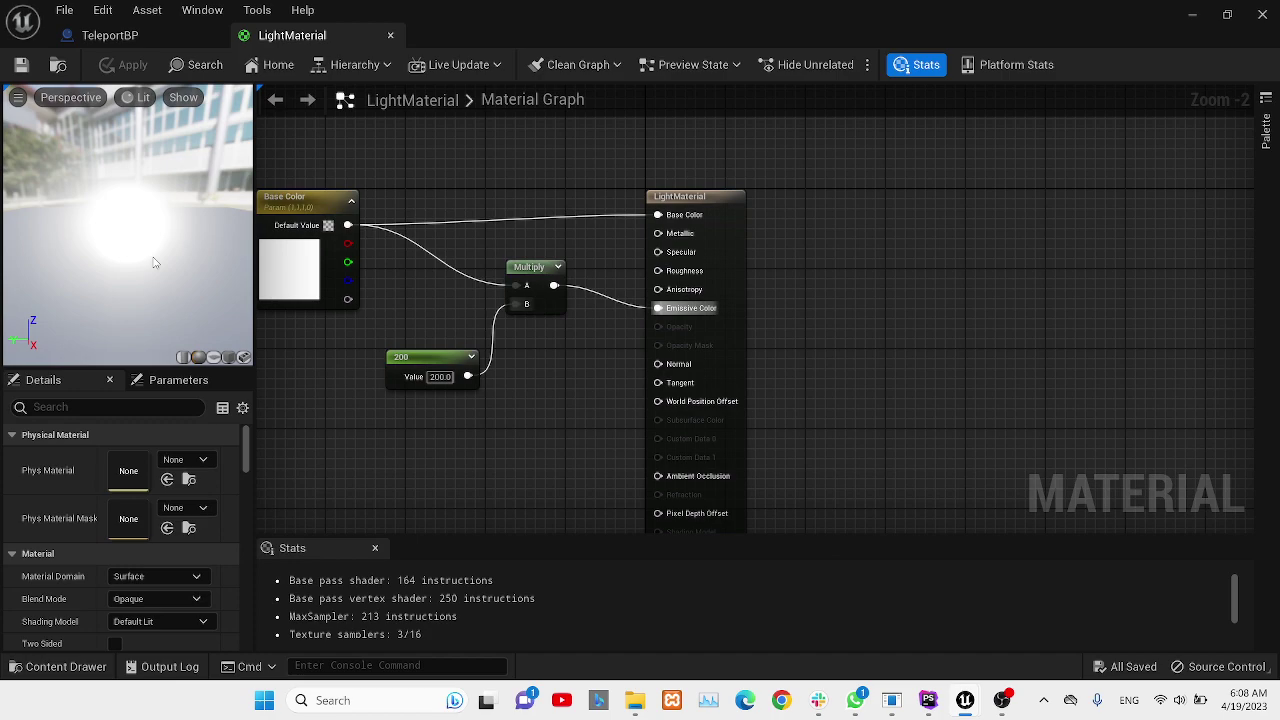
{"action": "left_click", "coordinate": [328, 226]}
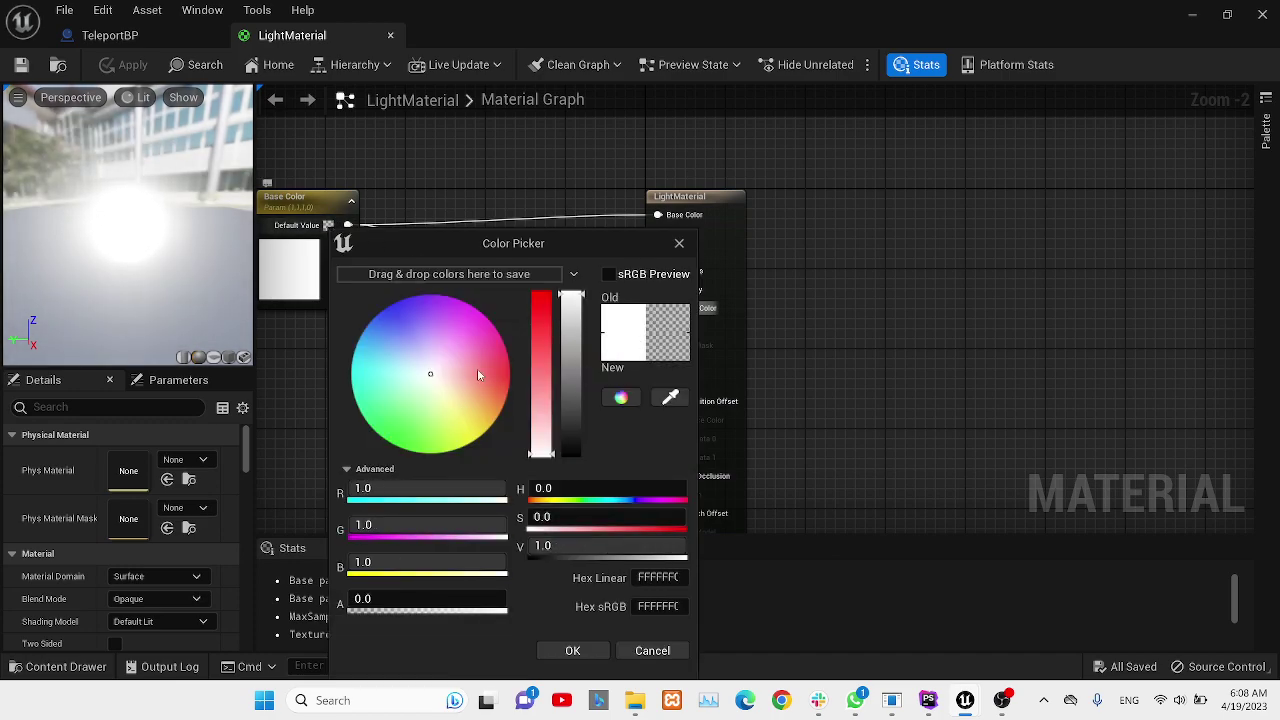
{"action": "left_click_drag", "start_coordinate": [549, 380], "coordinate": [546, 309]}
{"action": "left_click", "coordinate": [571, 651]}
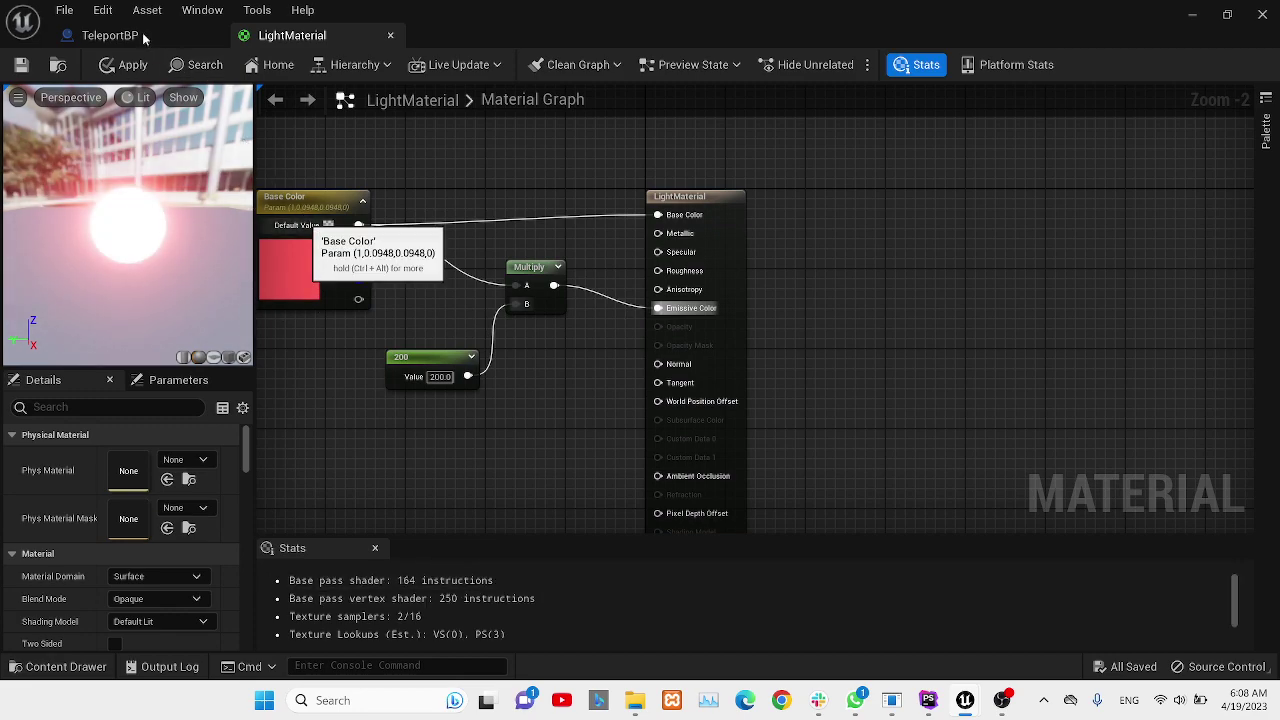
{"action": "left_click", "coordinate": [133, 64]}
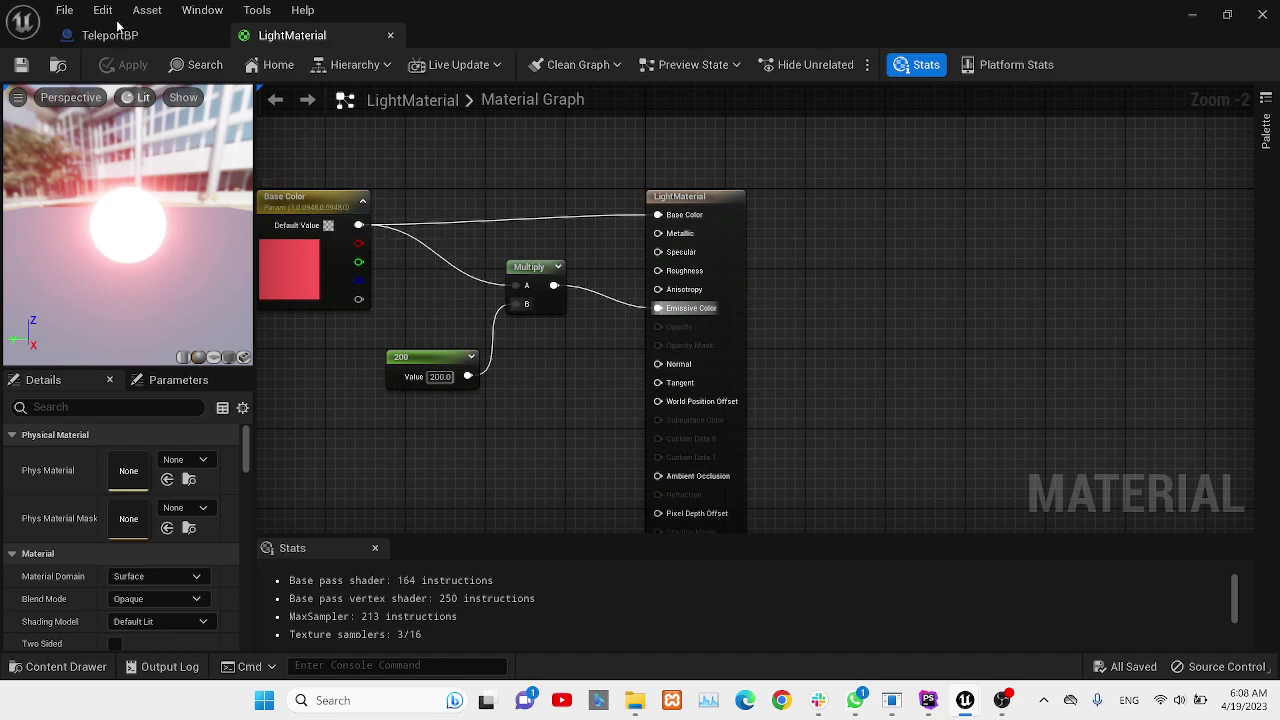
{"action": "left_click", "coordinate": [112, 35]}
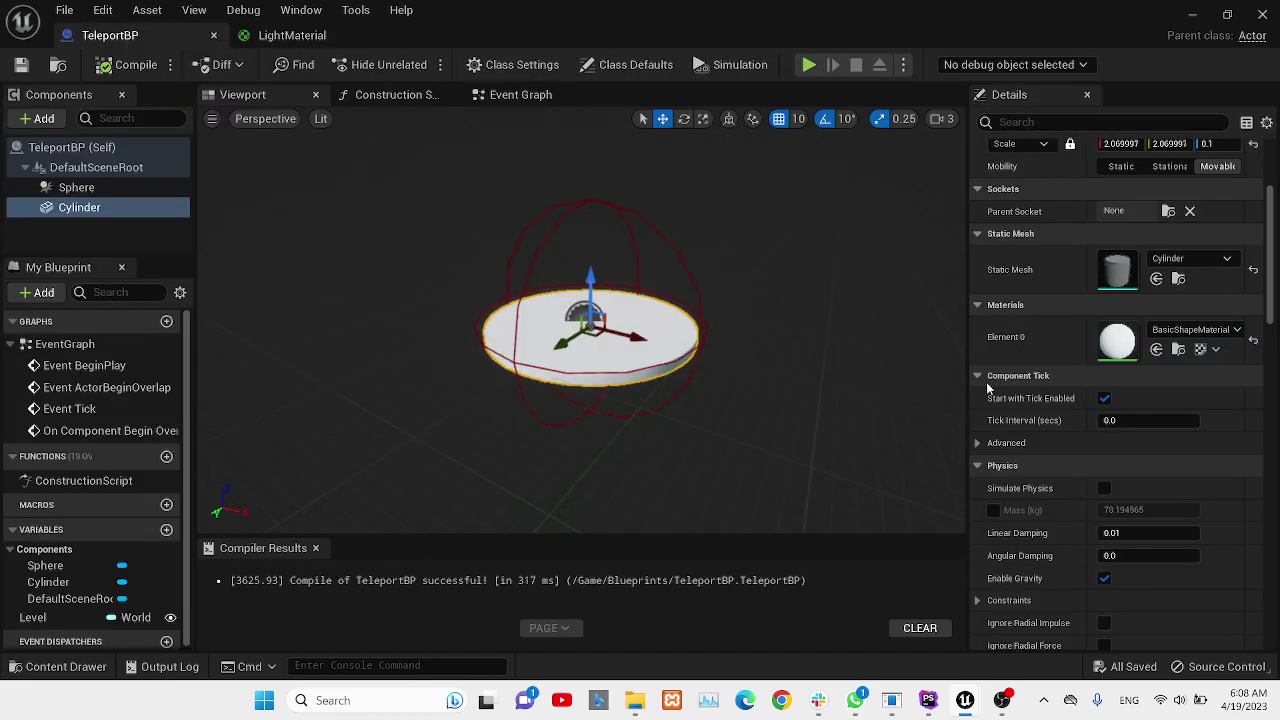
Assign LightMaterial to the Cylinder's Element 0 material slot.
{"action": "left_click", "coordinate": [1196, 330]}
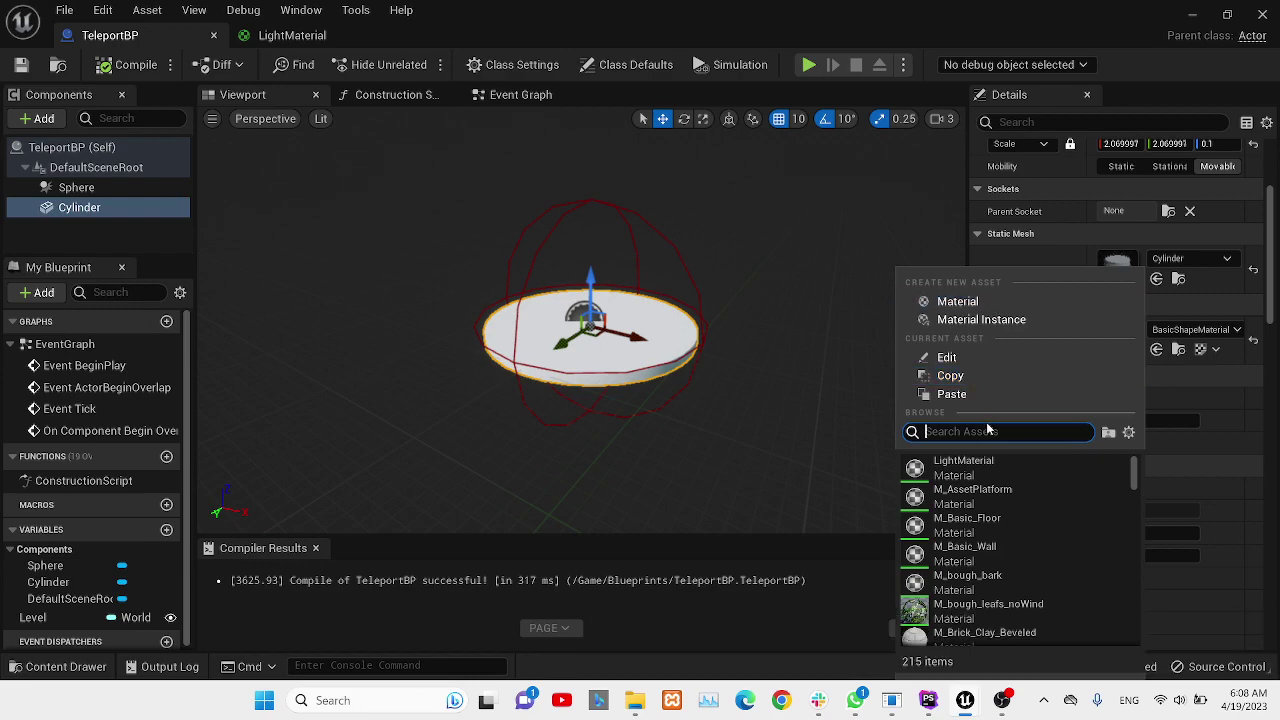
{"action": "left_click", "coordinate": [963, 465]}
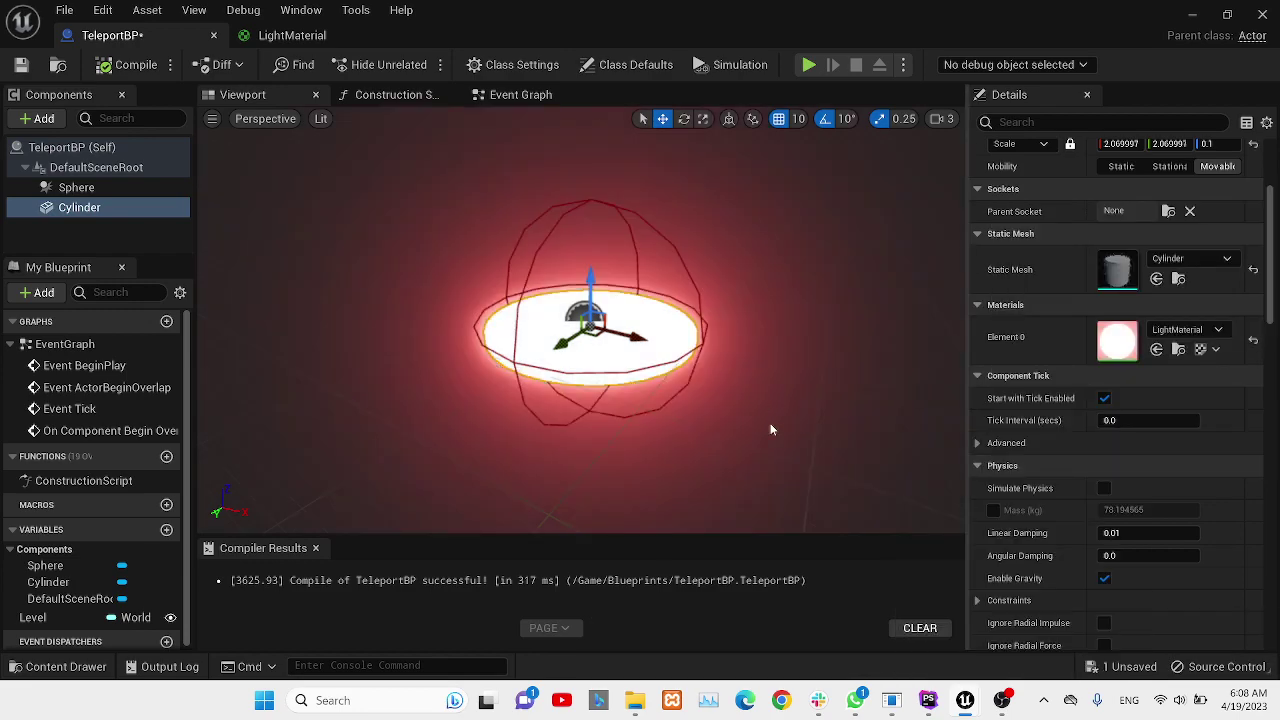
Play StrangeWorld, walk onto the red pads to reach ThirdPersonMap and return, then stop.
{"action": "left_click", "coordinate": [1192, 15]}
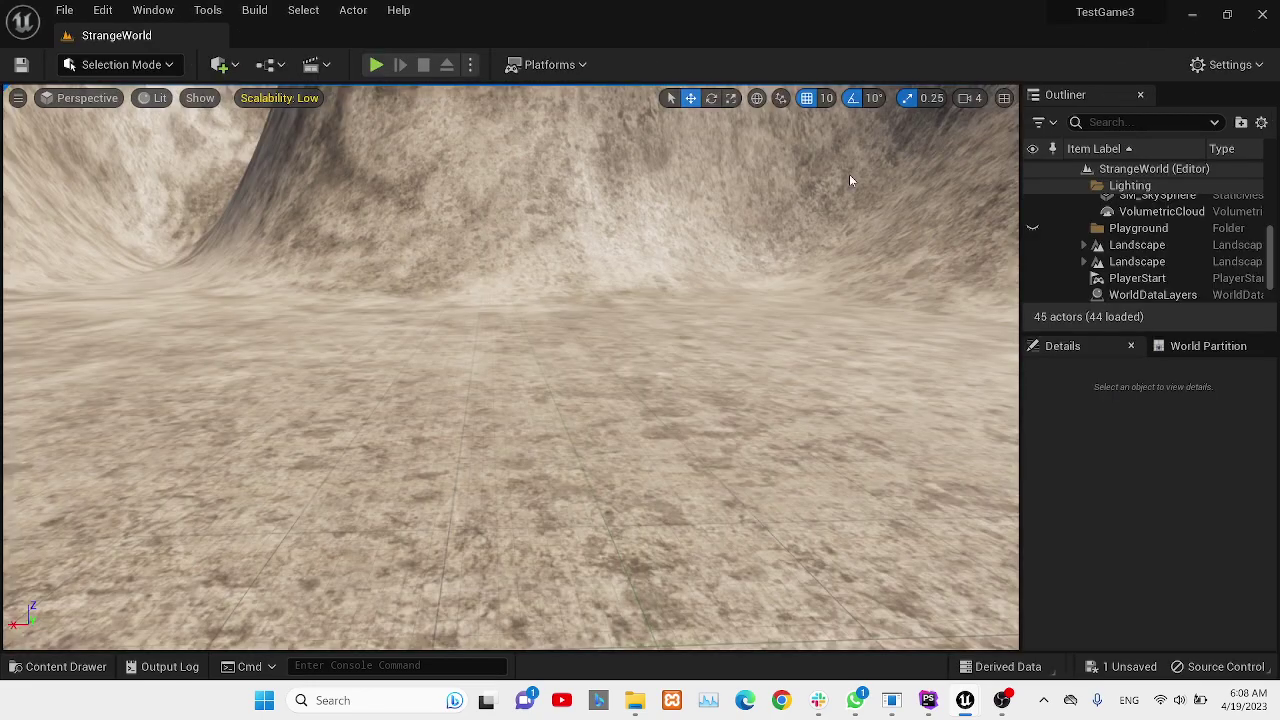
{"action": "left_click", "coordinate": [376, 64]}
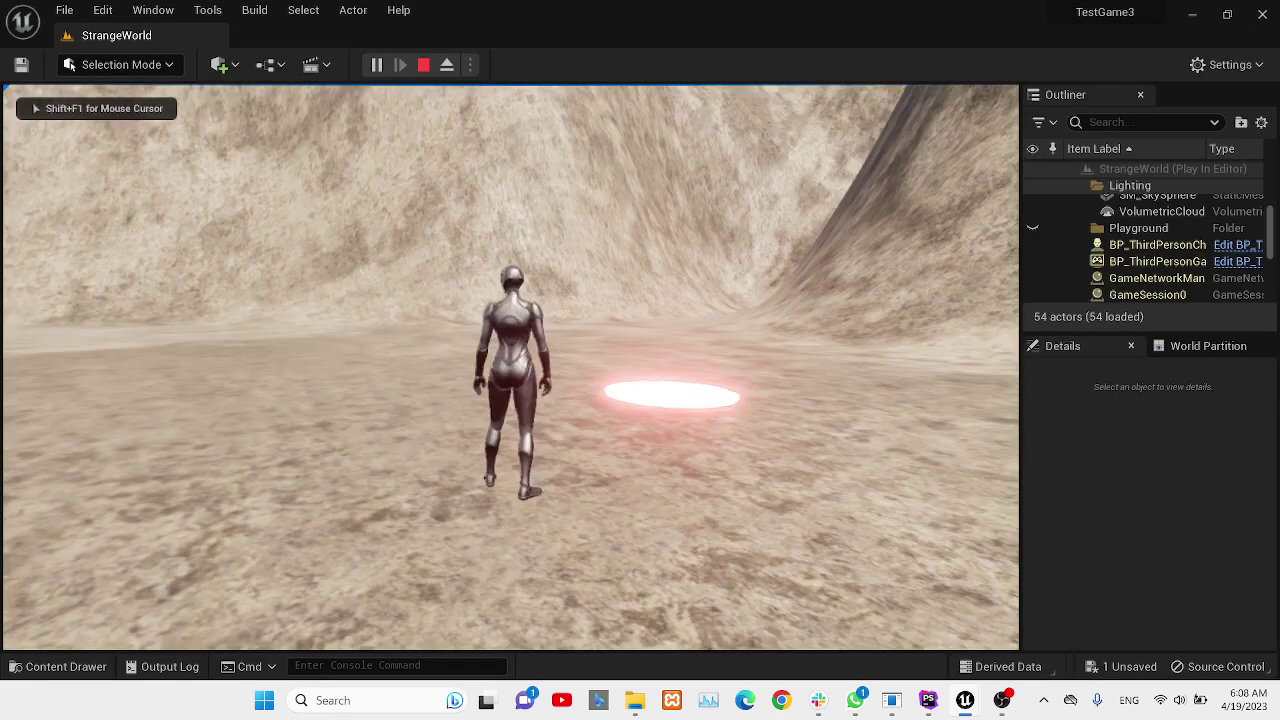
{"action": "key", "text": "w"}
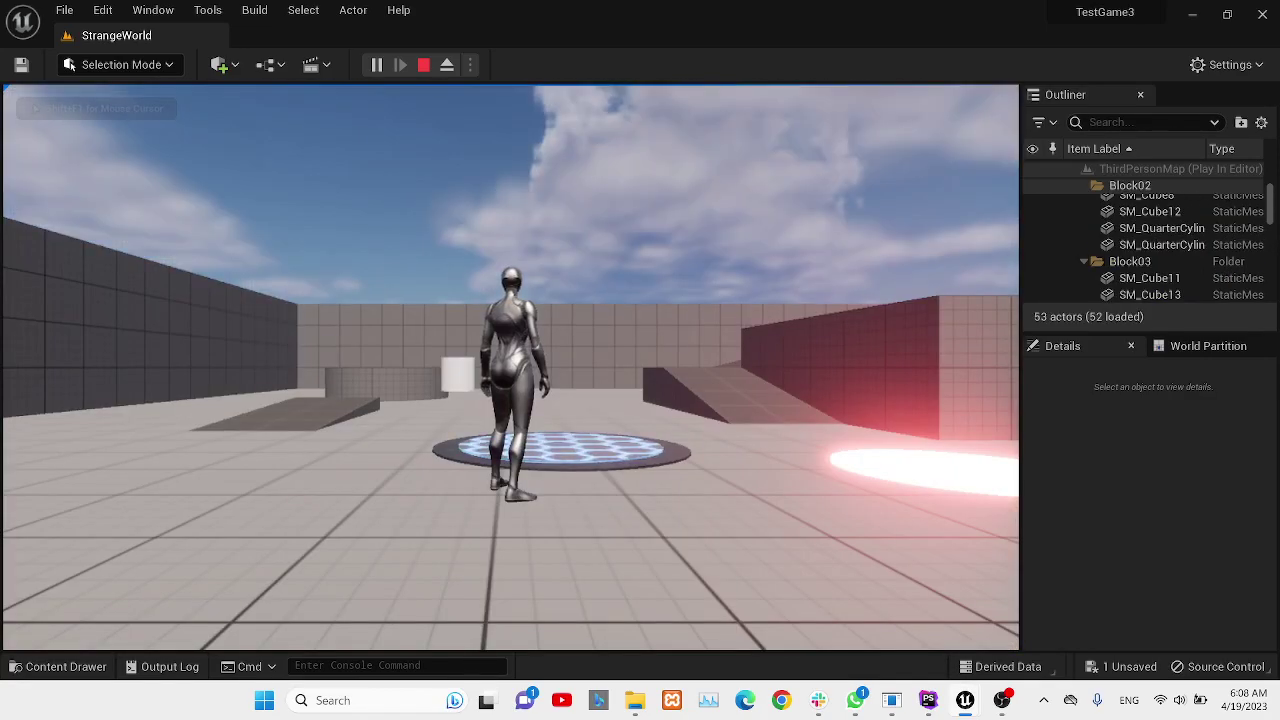
{"action": "key", "text": "w"}
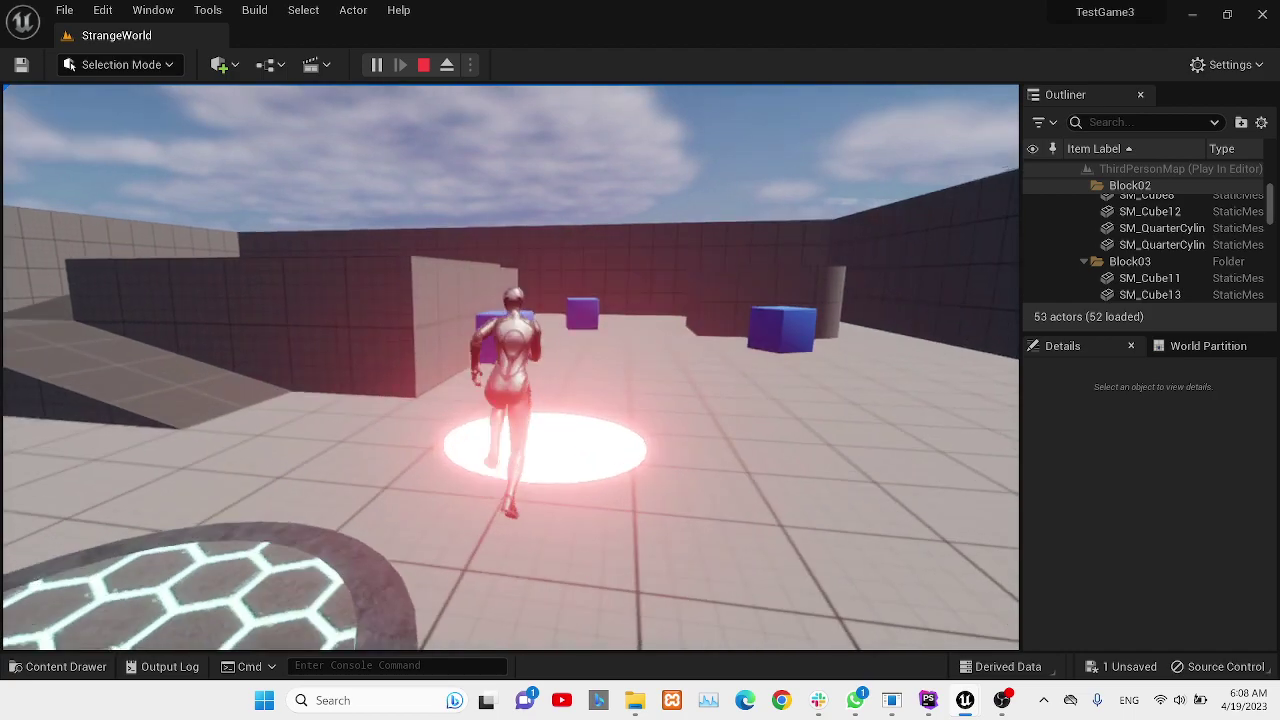
{"action": "key", "text": "w"}
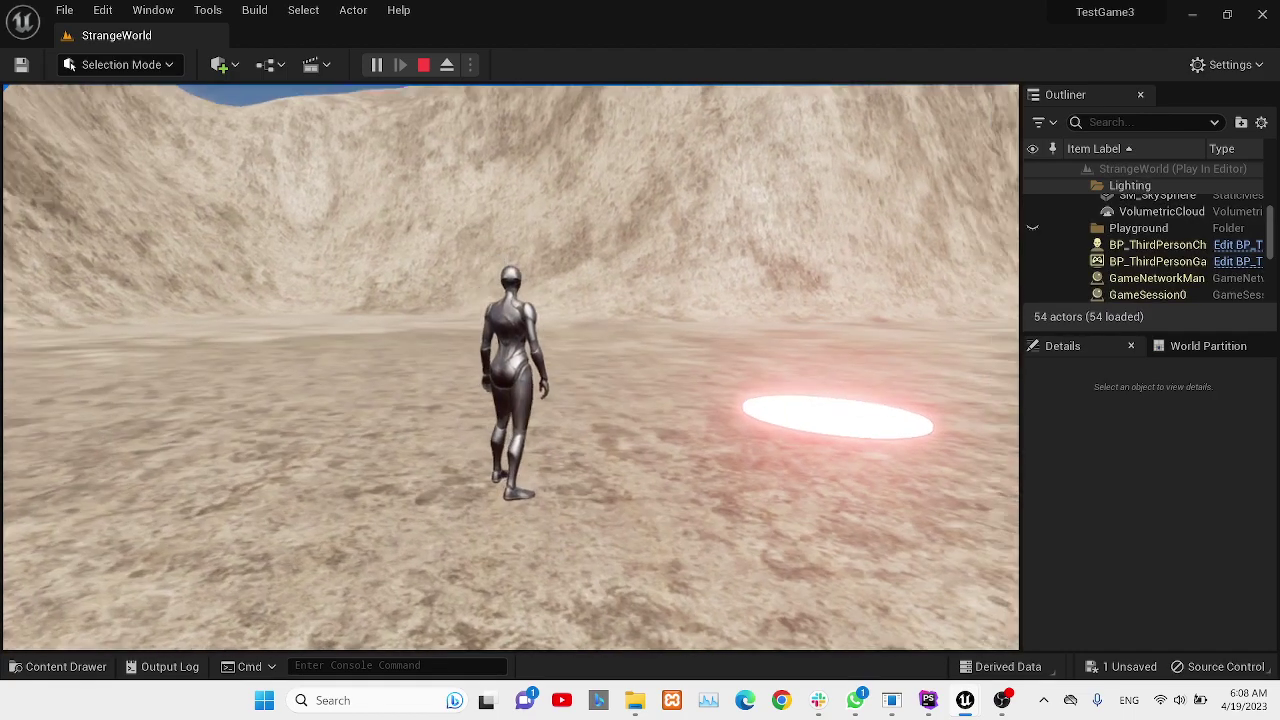
{"action": "key", "text": "w"}
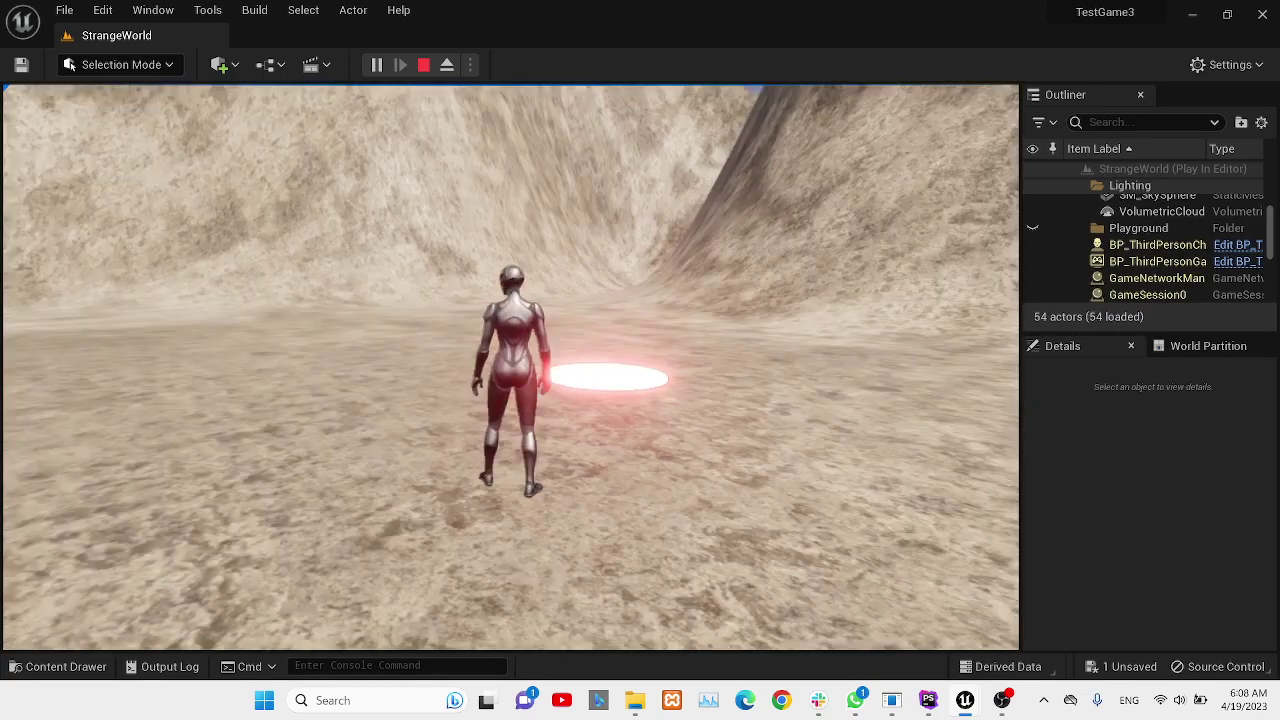
{"action": "key", "text": "w"}
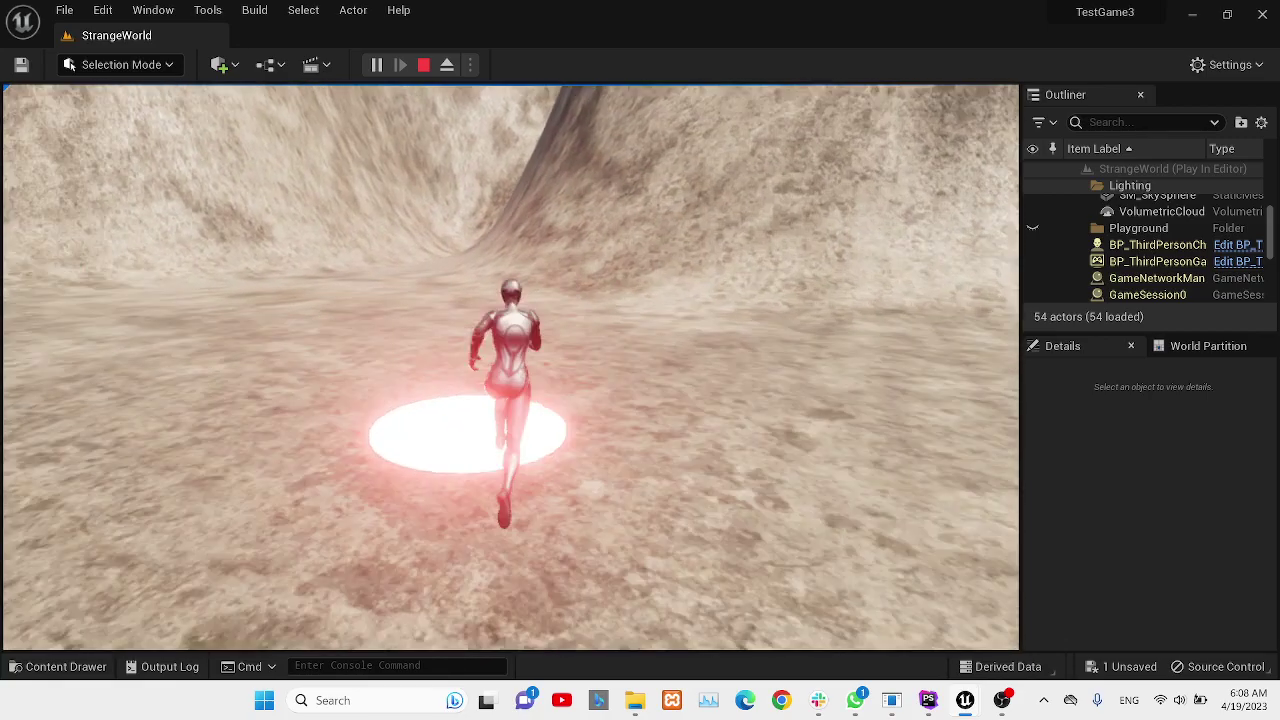
{"action": "key", "text": "w"}
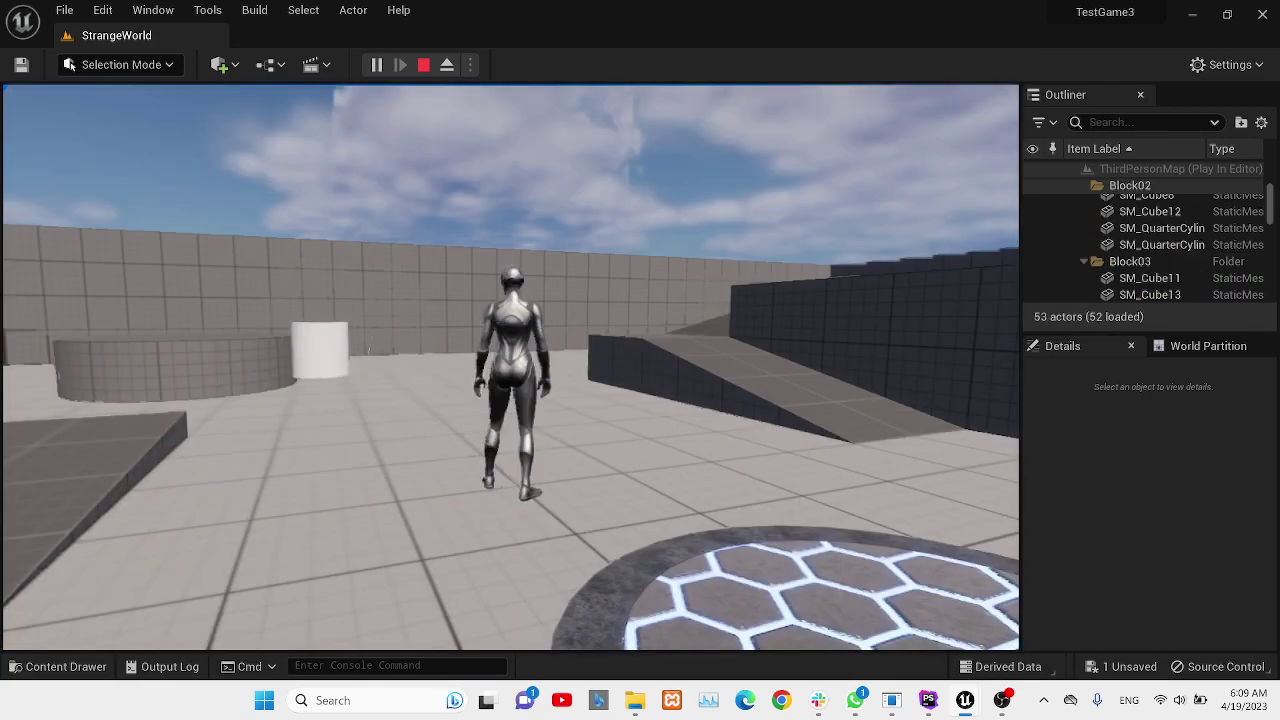
{"action": "key", "text": "w"}
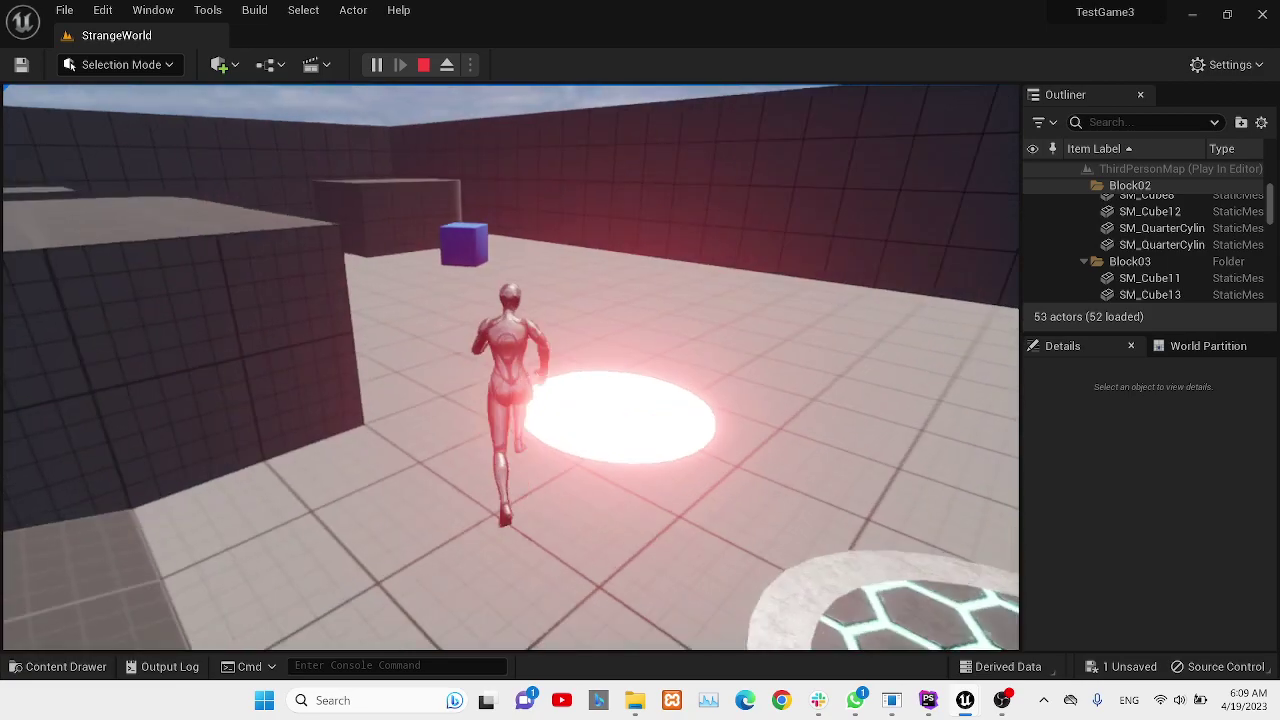
{"action": "key", "text": "w"}
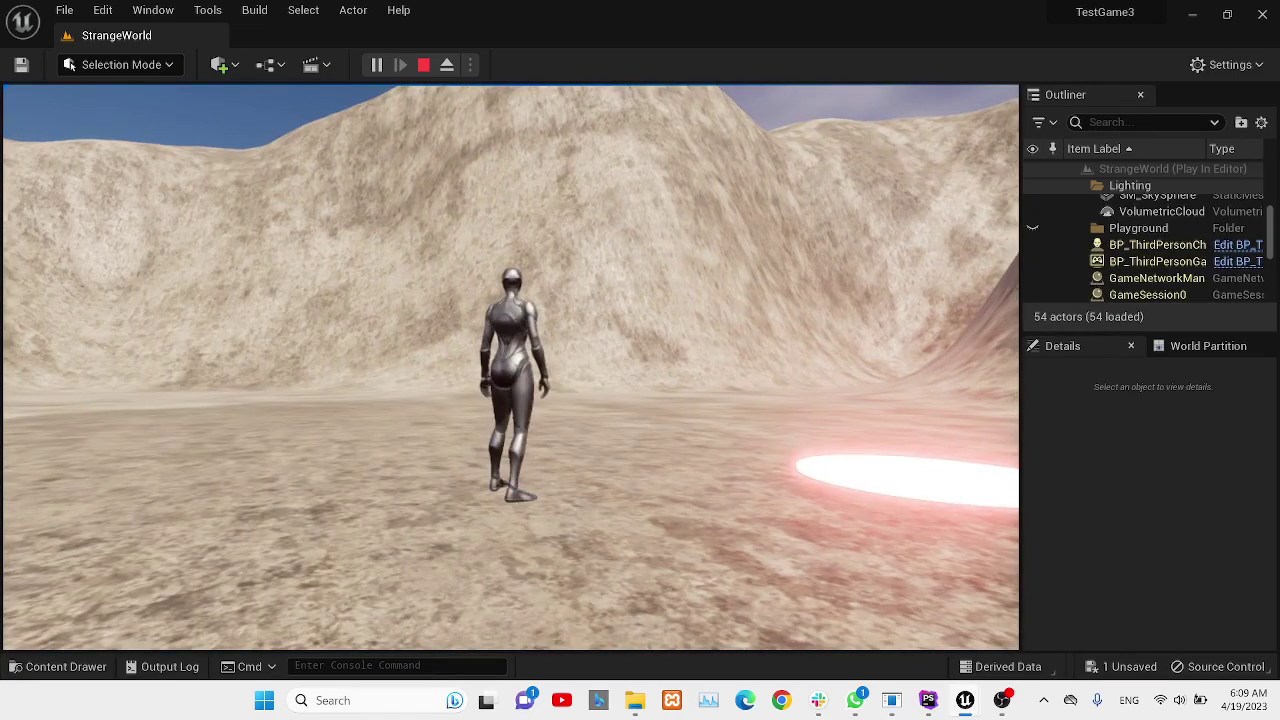
{"action": "key", "text": "w"}
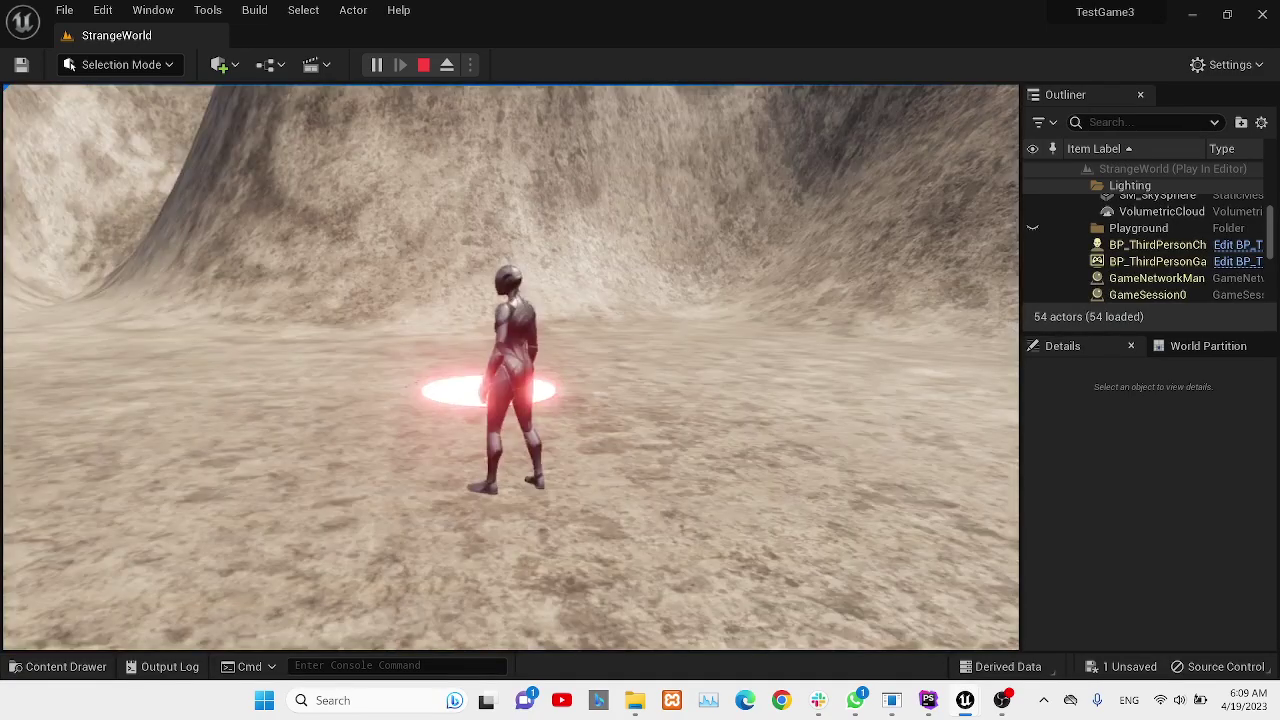
{"action": "key", "text": "Escape"}
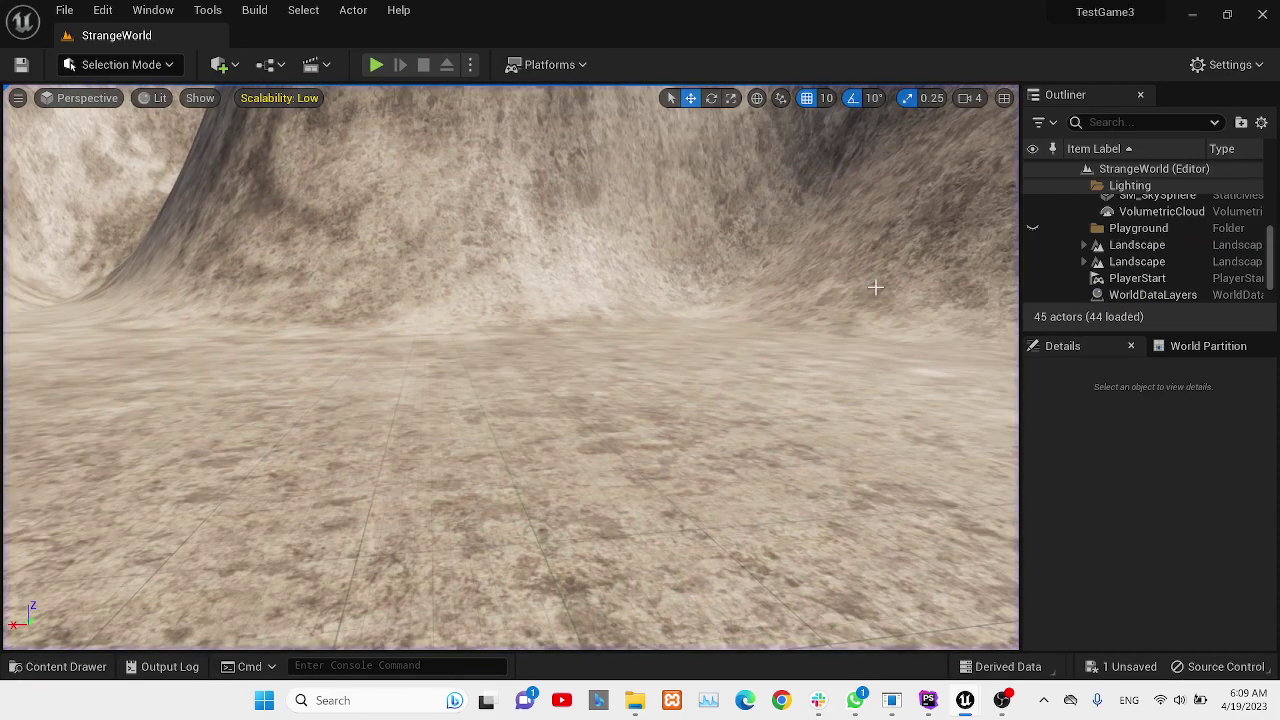
Bring the TeleportBP Blueprint editor window back in front of the level editor.
{"action": "left_click", "coordinate": [68, 667]}
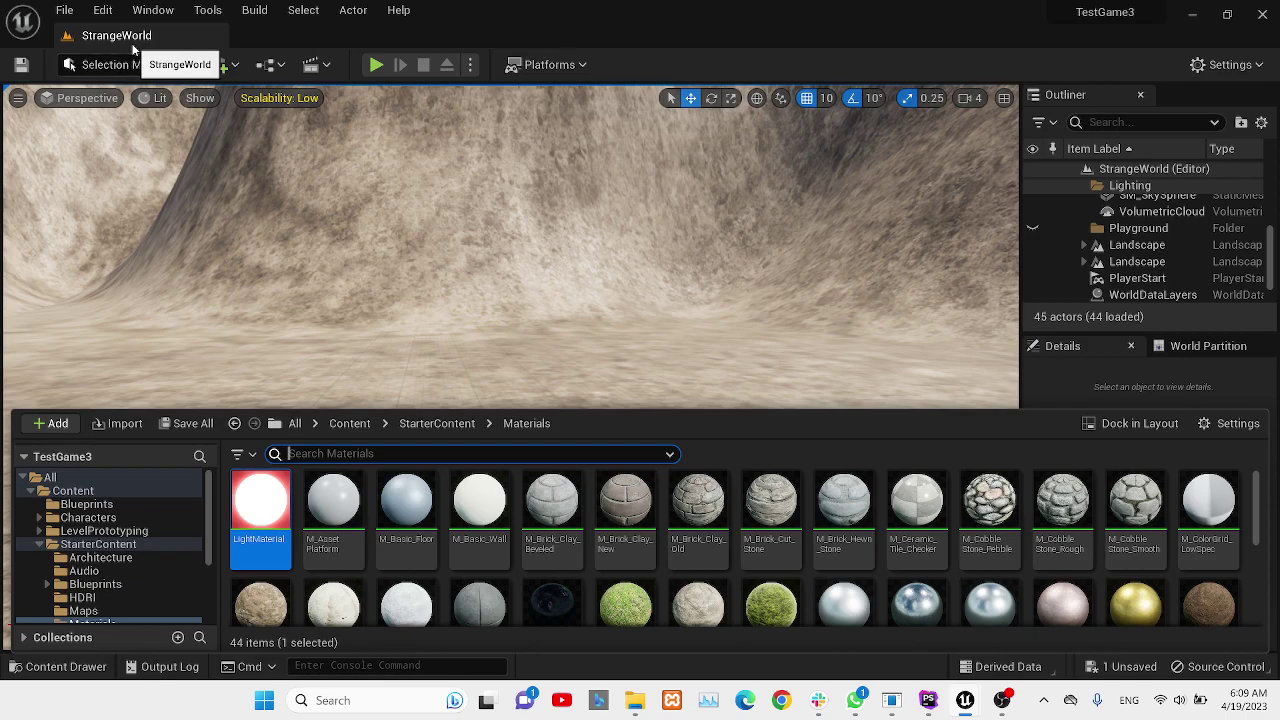
{"action": "left_click", "coordinate": [340, 418]}
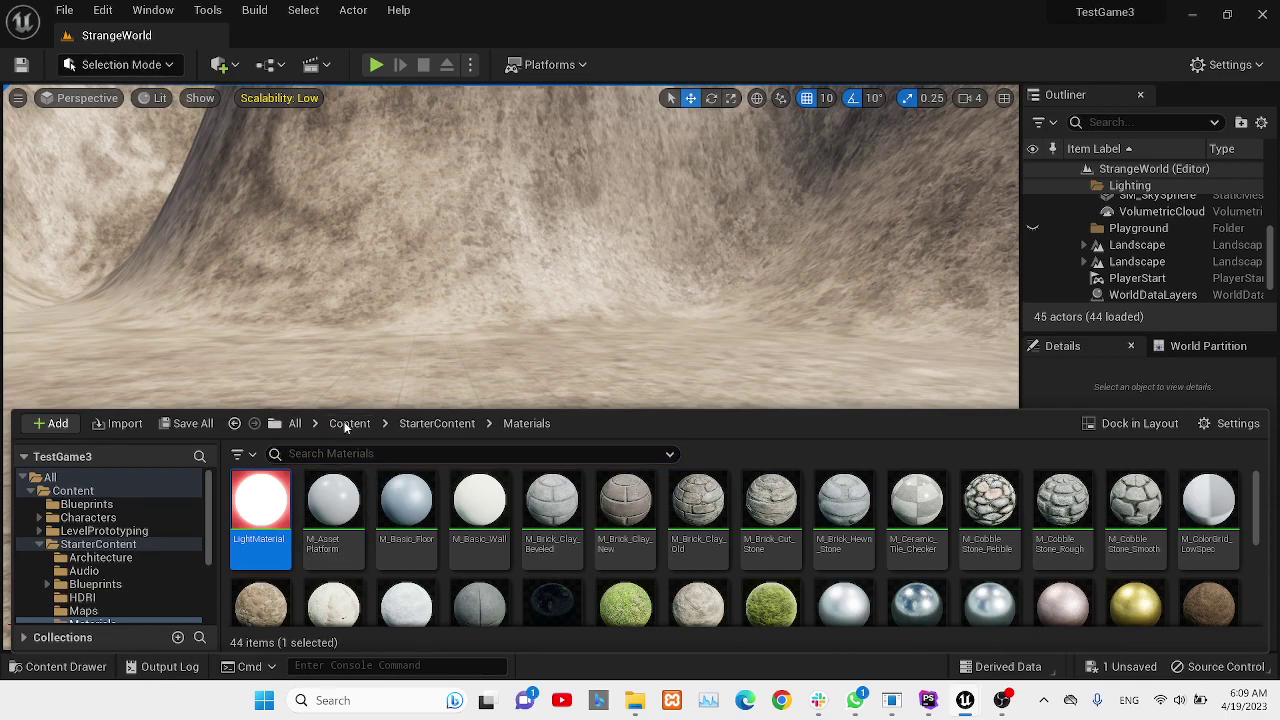
{"action": "mouse_move", "coordinate": [978, 705]}
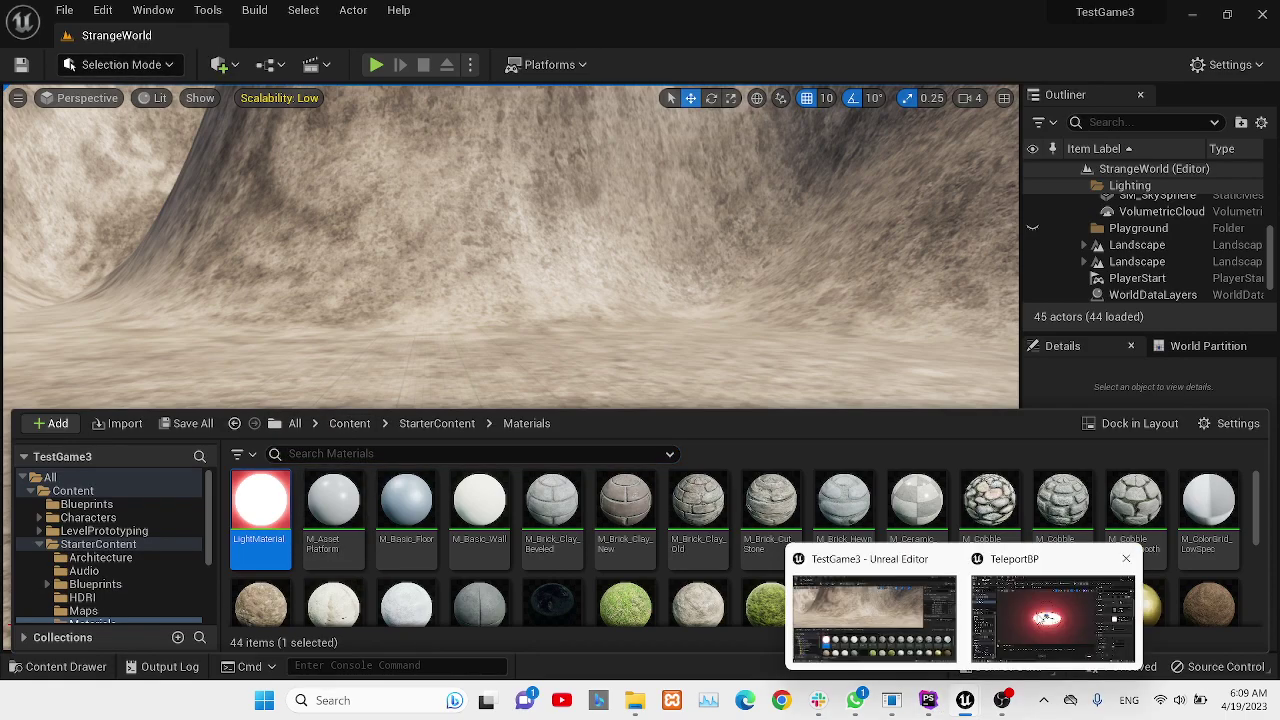
{"action": "left_click", "coordinate": [1039, 619]}
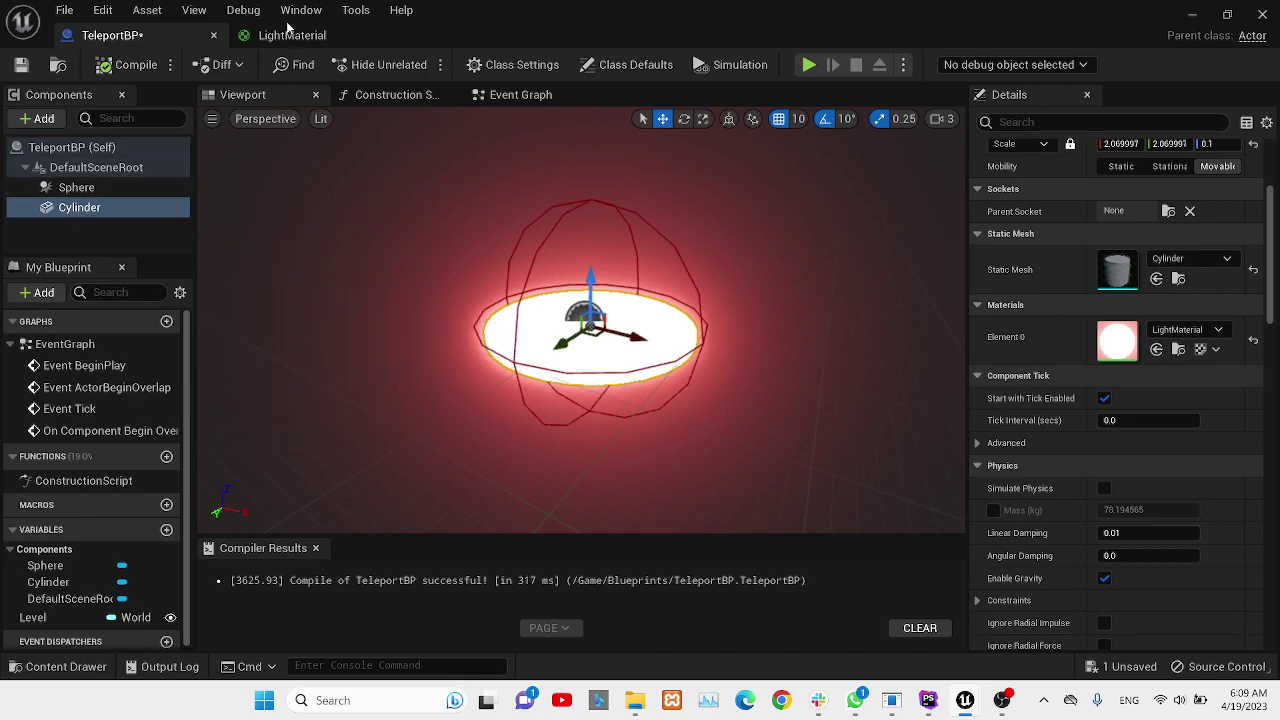
In TeleportBP's Event Graph, add a Load Level Instance (by Object Reference) node after the overlap event.
{"action": "left_click", "coordinate": [524, 95]}
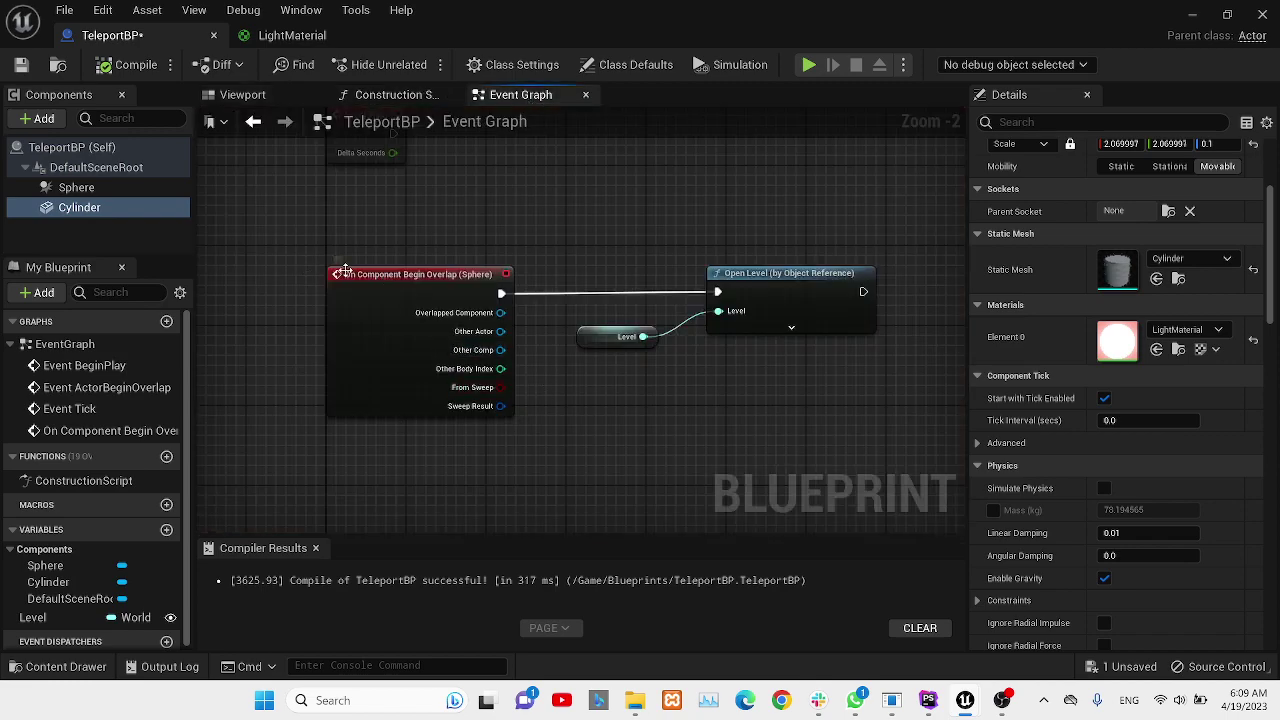
{"action": "left_click_drag", "start_coordinate": [501, 293], "coordinate": [606, 260]}
{"action": "type", "text": "lo"}
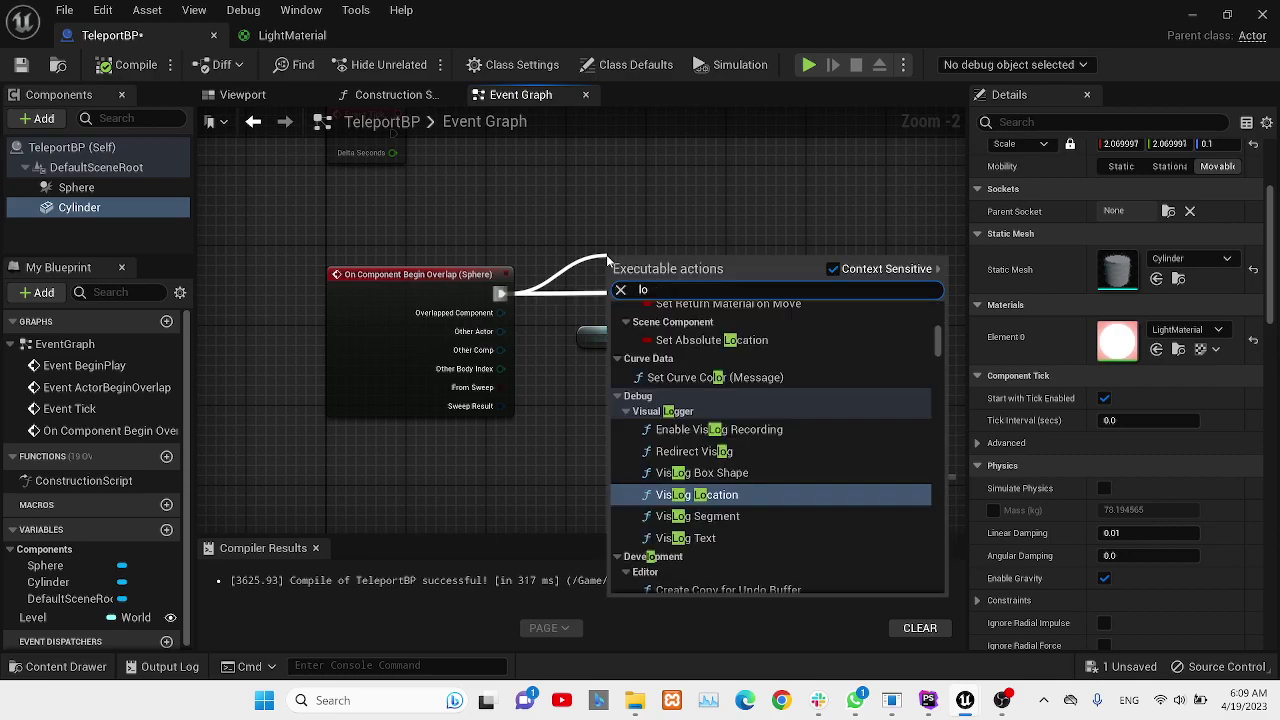
{"action": "type", "text": "adleve"}
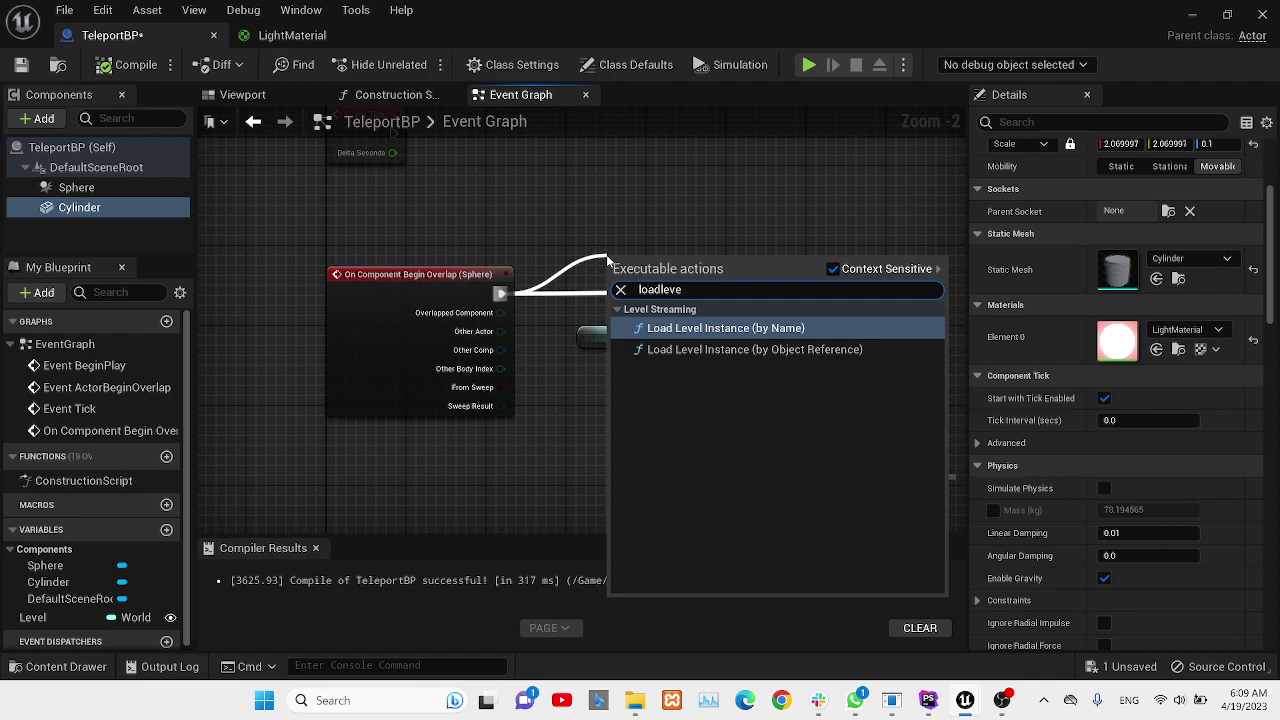
{"action": "key", "text": "Down"}
{"action": "key", "text": "Return"}
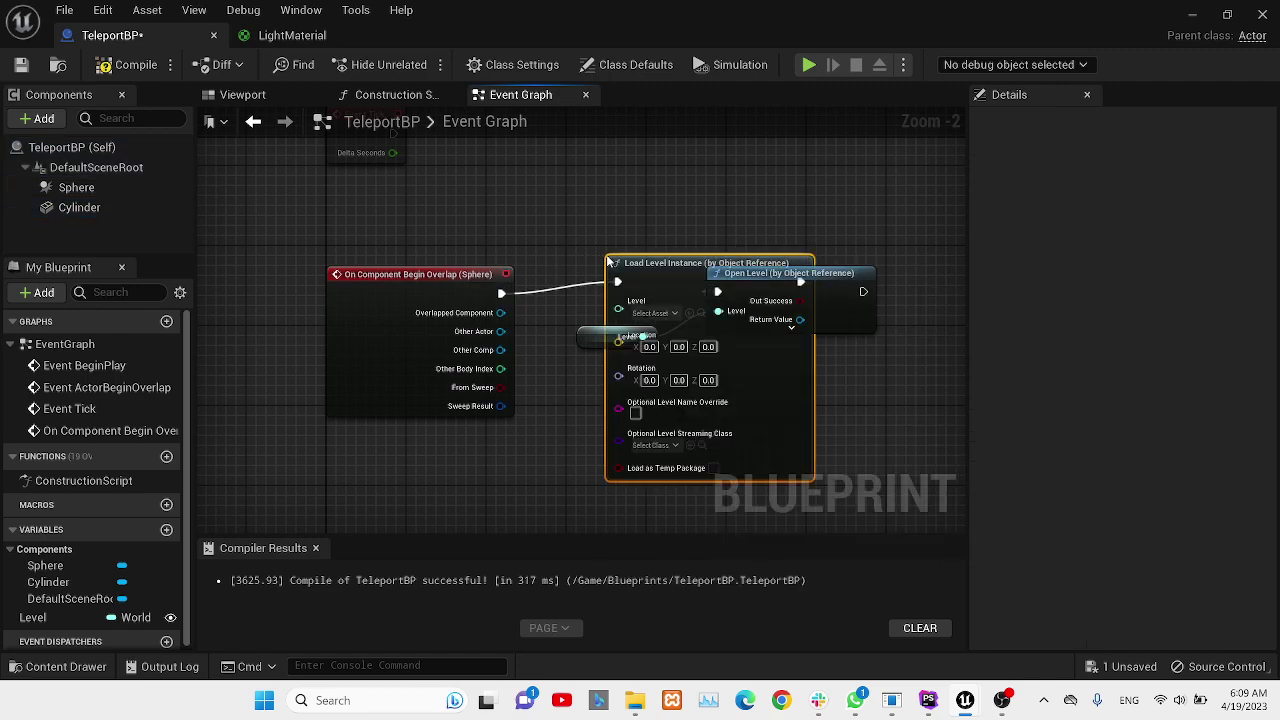
Arrange the overlap event, Load Level Instance and Open Level nodes left to right.
{"action": "left_click_drag", "start_coordinate": [711, 356], "coordinate": [682, 316]}
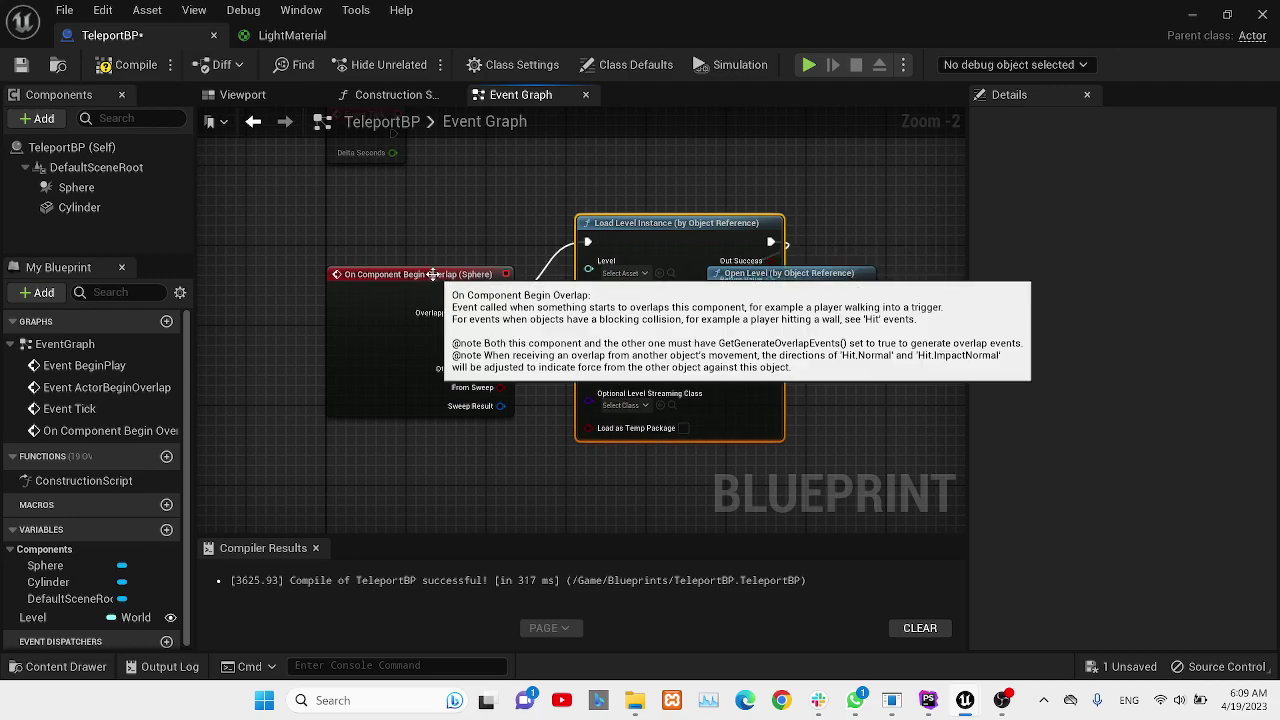
{"action": "left_click_drag", "start_coordinate": [440, 276], "coordinate": [327, 276]}
{"action": "scroll", "coordinate": [493, 421], "scroll_direction": "down", "scroll_amount": 2}
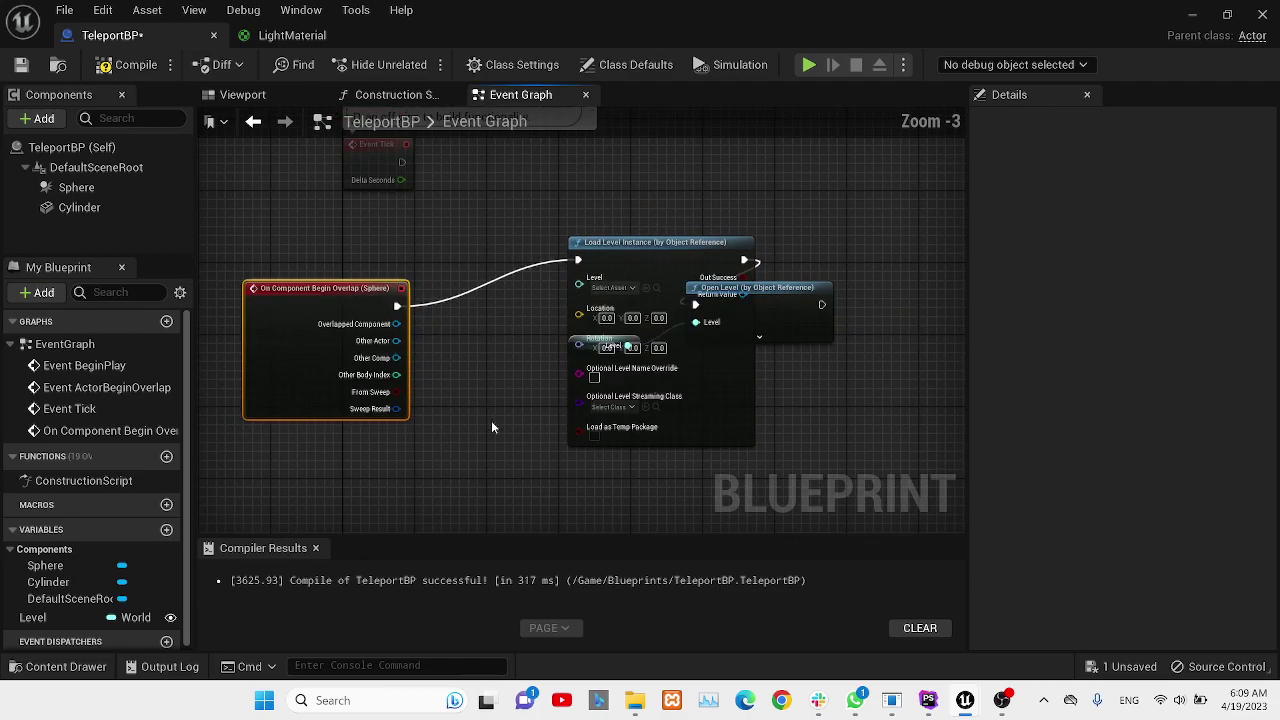
{"action": "left_click_drag", "start_coordinate": [700, 318], "coordinate": [821, 297]}
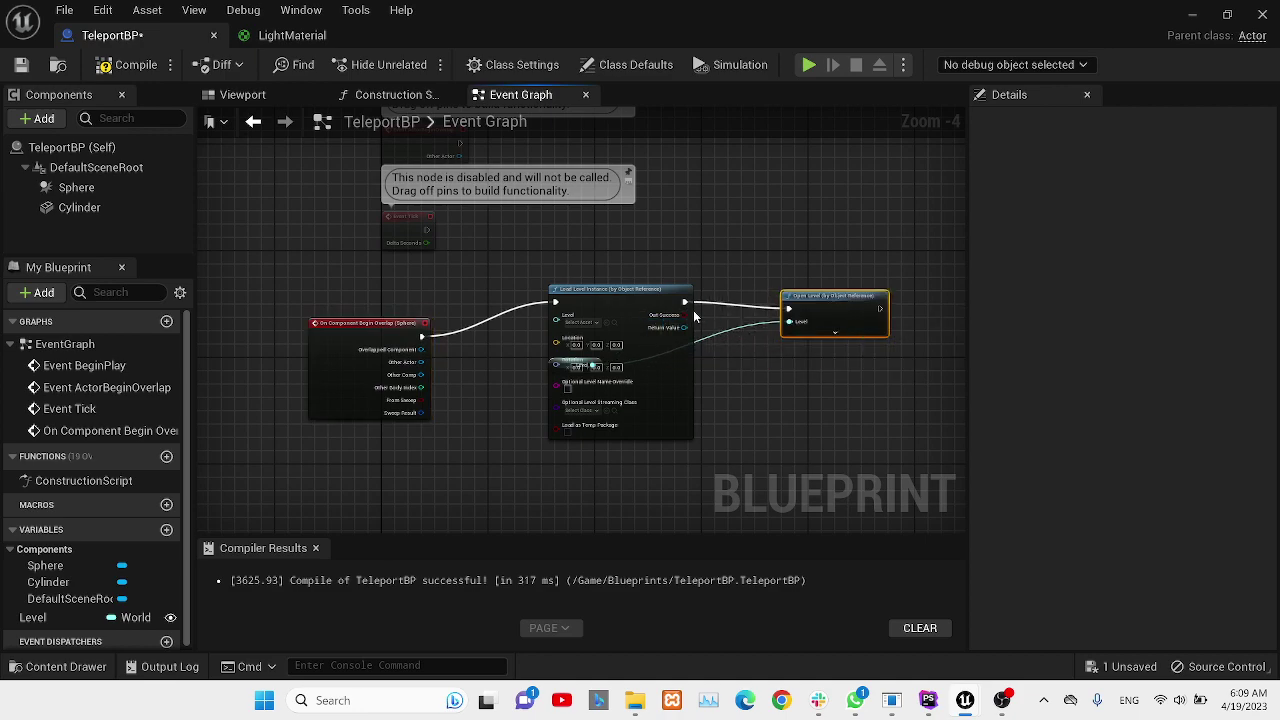
{"action": "scroll", "coordinate": [695, 316], "scroll_direction": "up", "scroll_amount": 2}
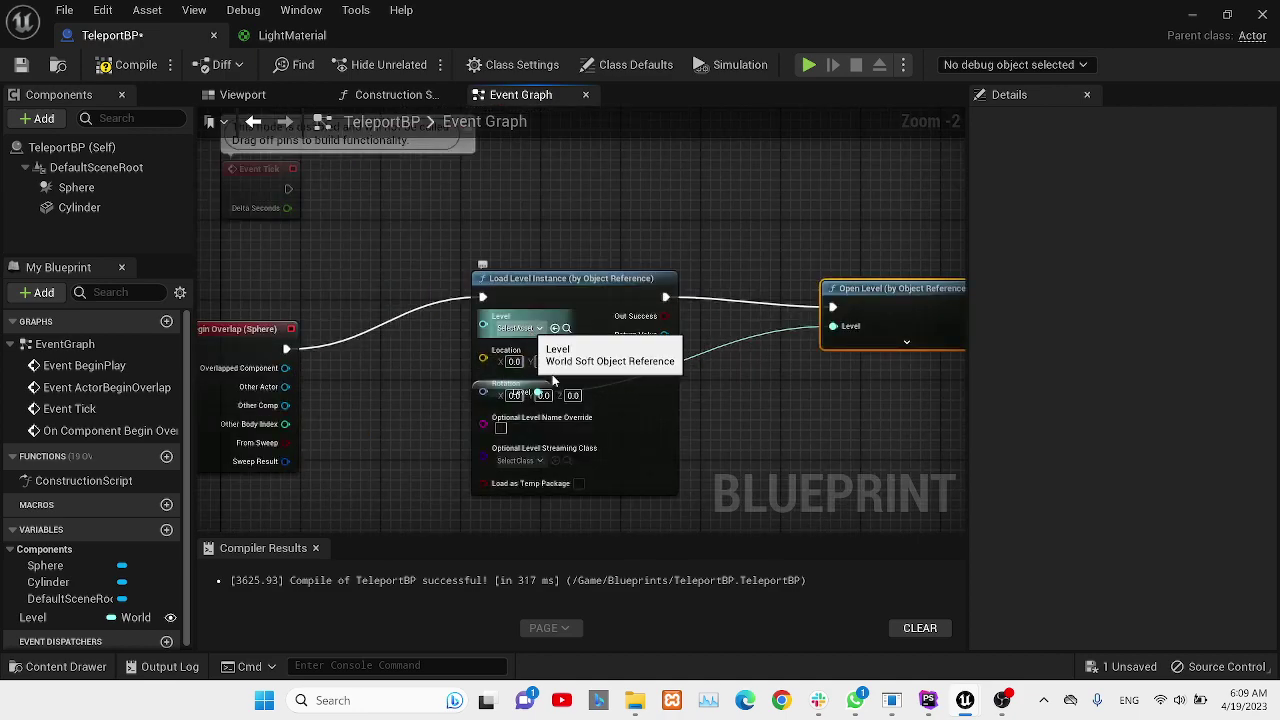
Rearrange the Load Level Instance node and Level getter so the getter is uncovered.
{"action": "left_click_drag", "start_coordinate": [586, 278], "coordinate": [686, 223]}
{"action": "left_click_drag", "start_coordinate": [472, 399], "coordinate": [404, 433]}
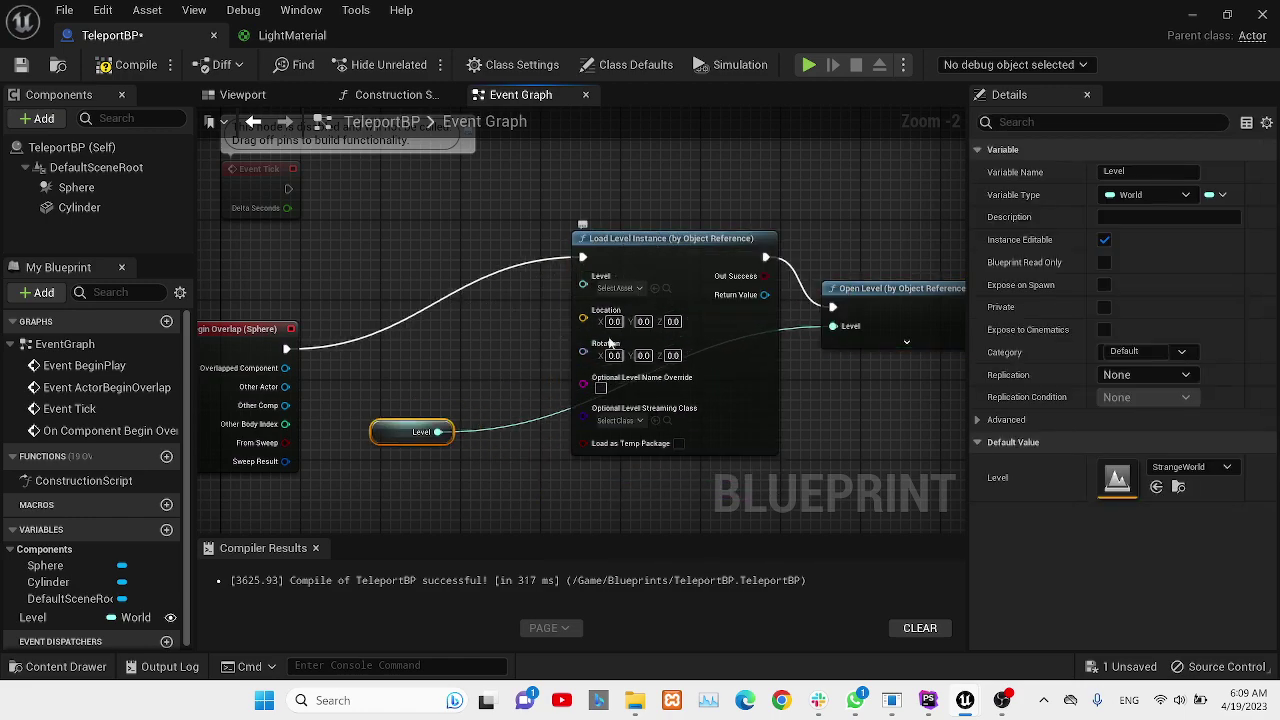
{"action": "left_click_drag", "start_coordinate": [609, 342], "coordinate": [587, 442]}
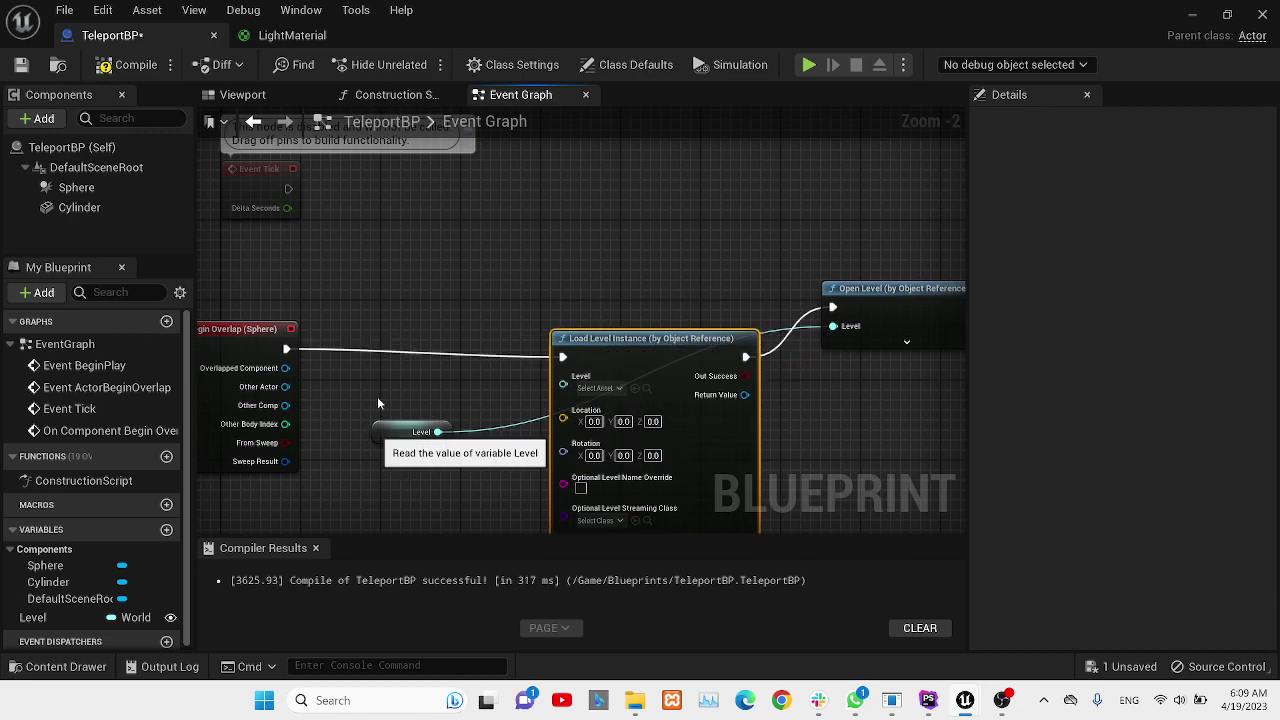
{"action": "left_click_drag", "start_coordinate": [430, 432], "coordinate": [612, 388]}
Wire the Level variable into Load Level Instance's Level input, then save and compile TeleportBP.
{"action": "left_click_drag", "start_coordinate": [688, 342], "coordinate": [650, 322]}
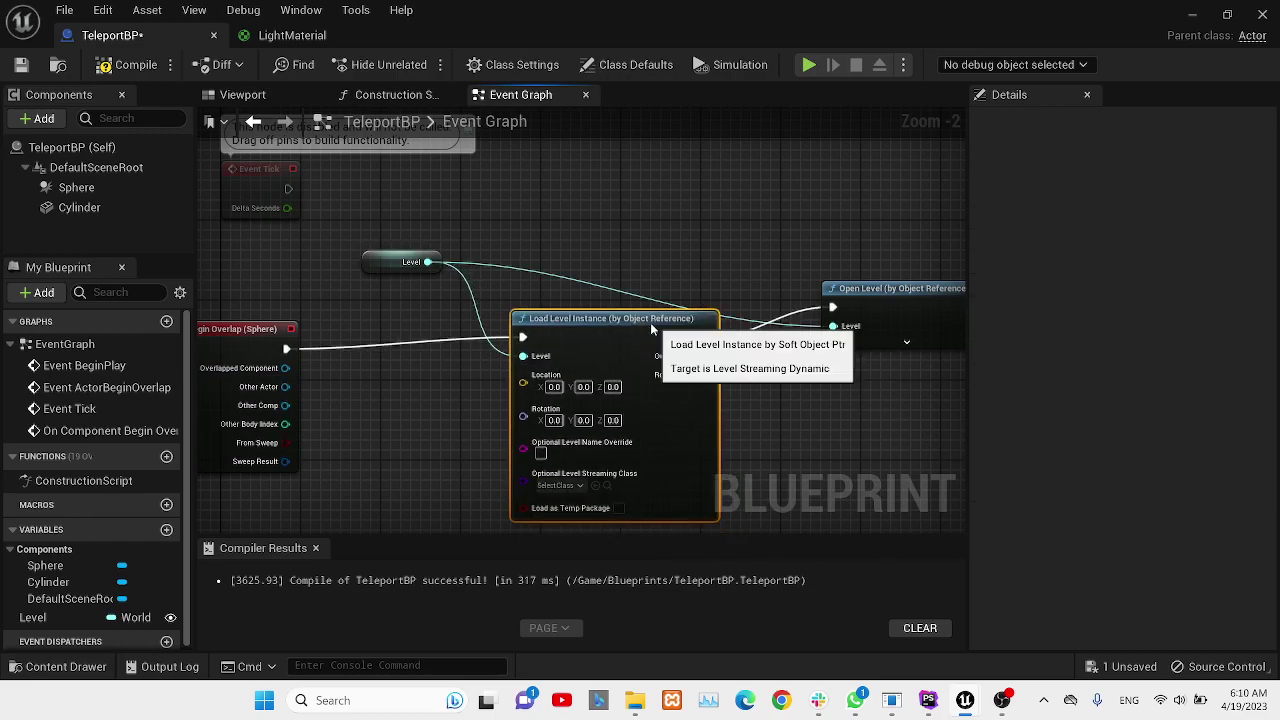
{"action": "key", "text": "ctrl+s"}
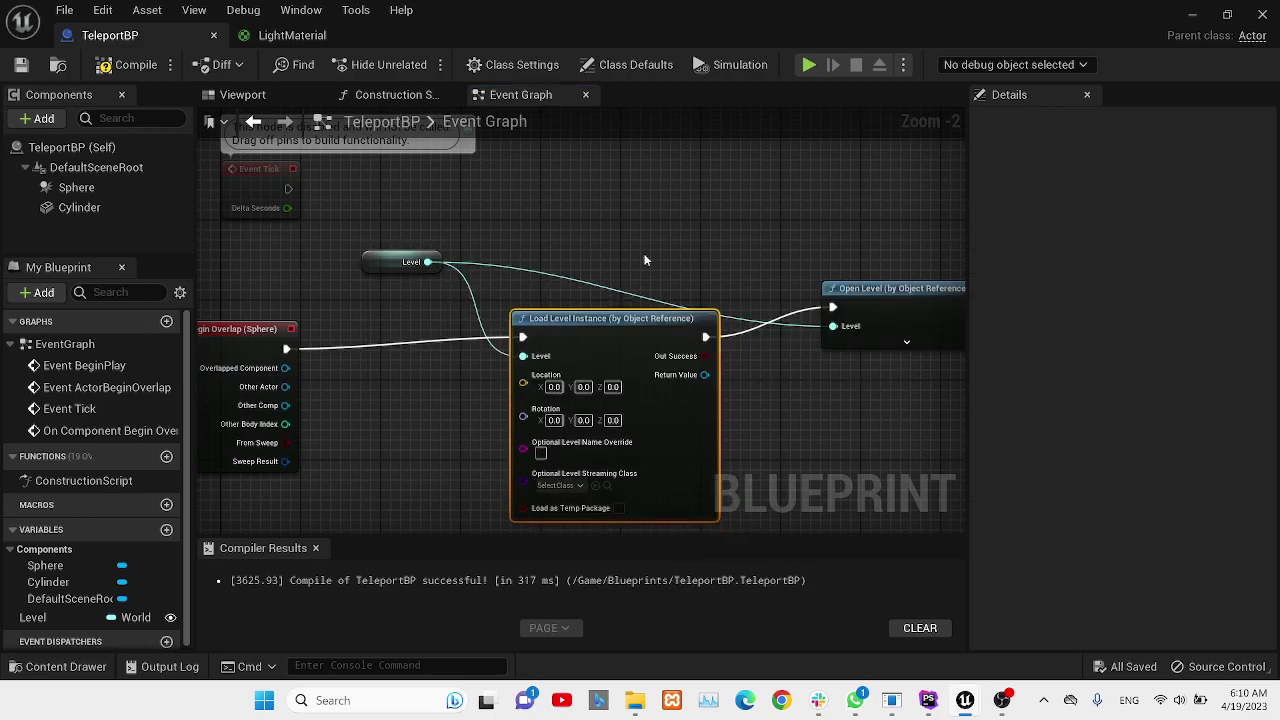
{"action": "left_click", "coordinate": [130, 65]}
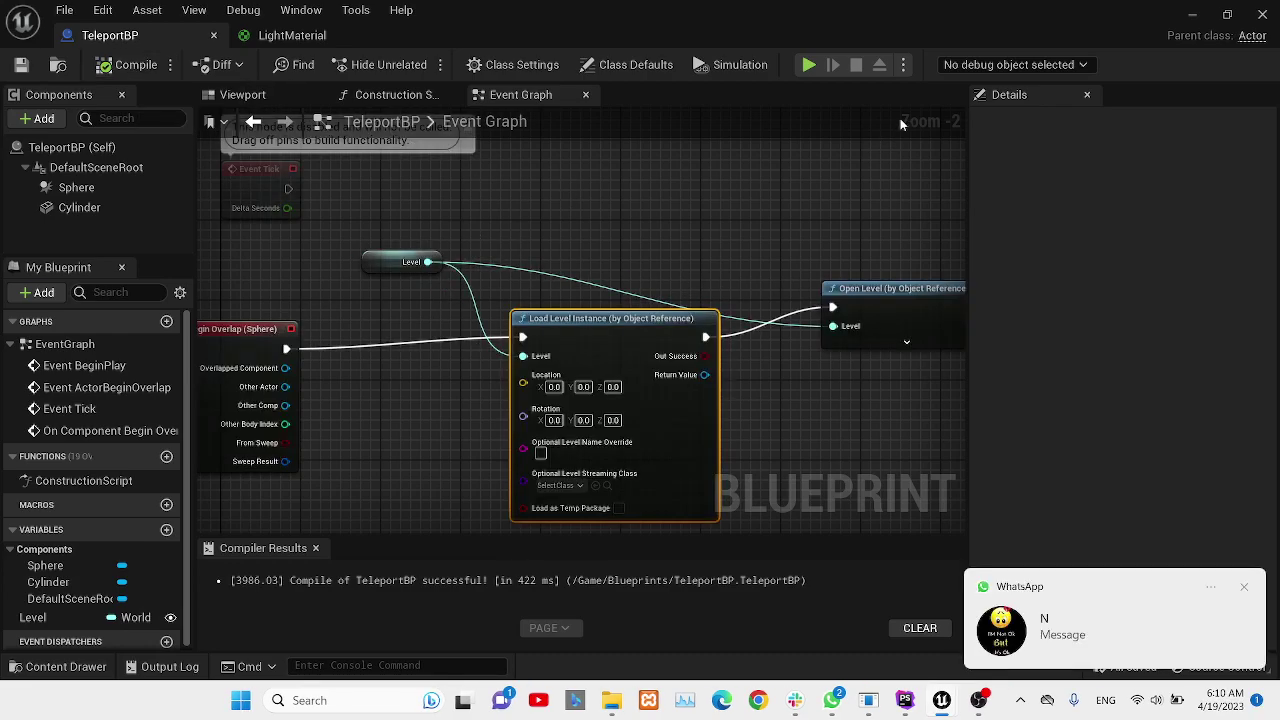
Play the game and repeatedly walk onto the red pads, teleporting between StrangeWorld and ThirdPersonMap.
{"action": "left_click", "coordinate": [808, 64]}
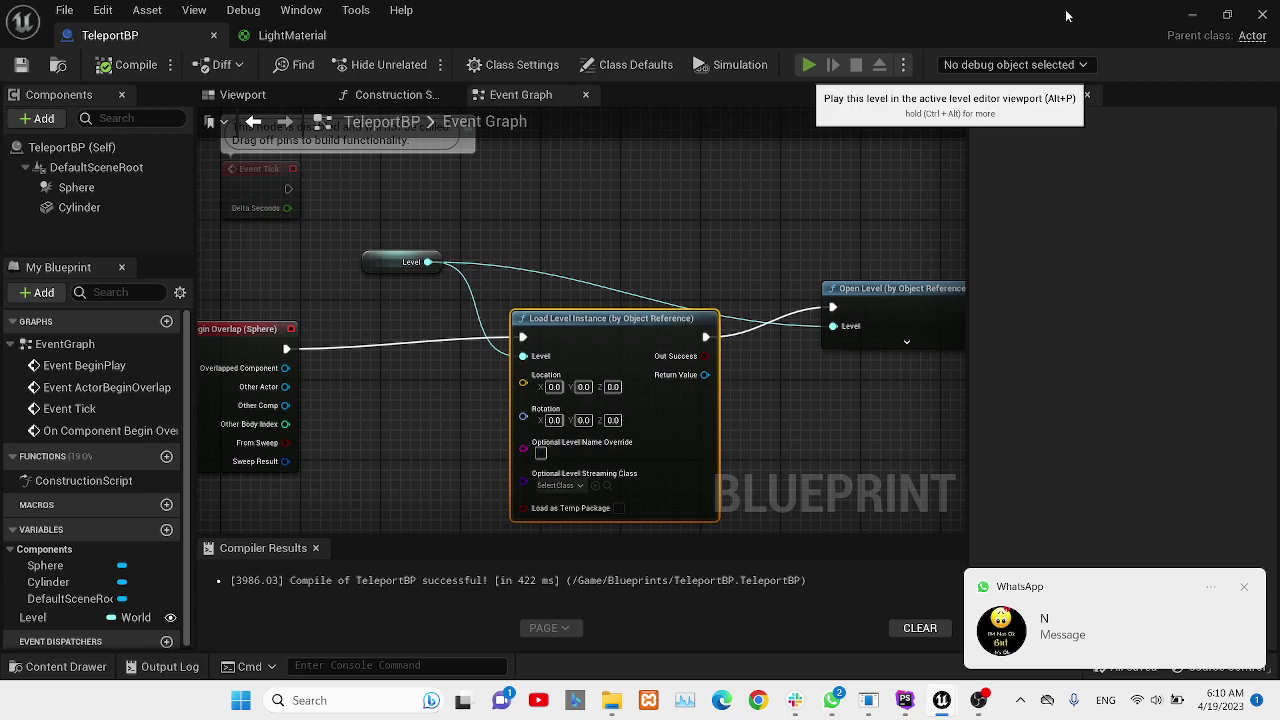
{"action": "left_click", "coordinate": [1192, 15]}
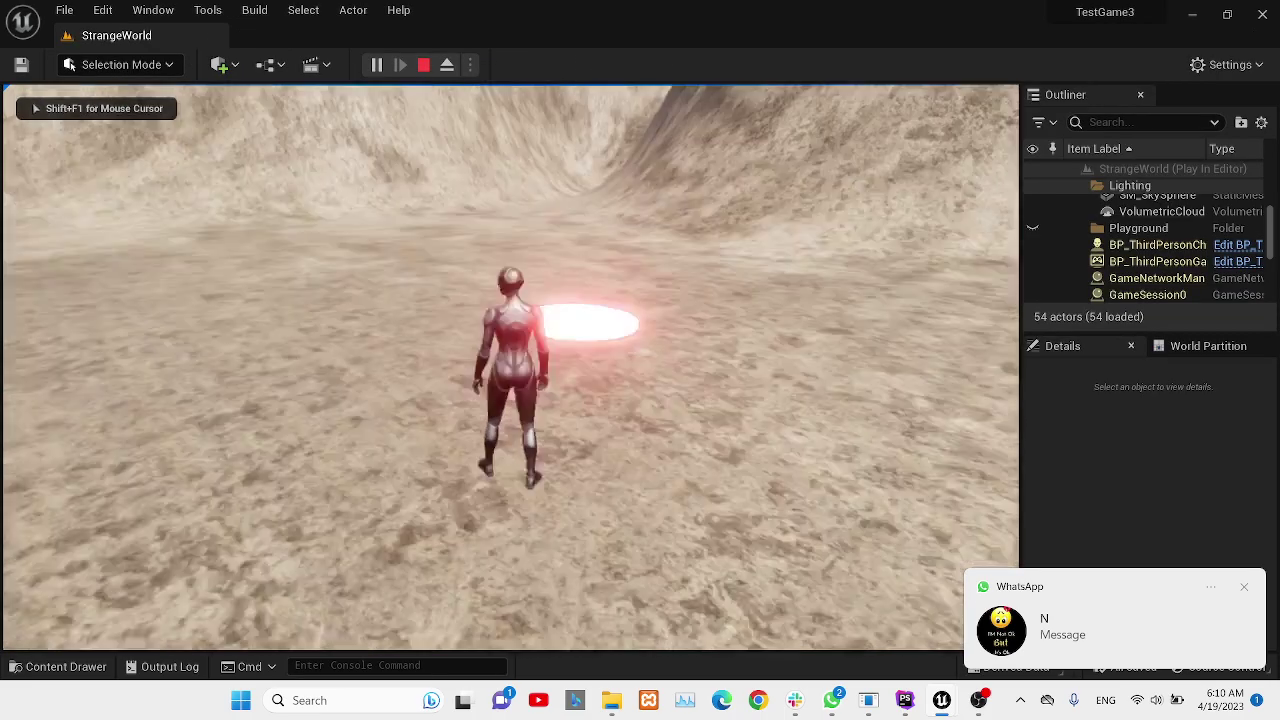
{"action": "key", "text": "w"}
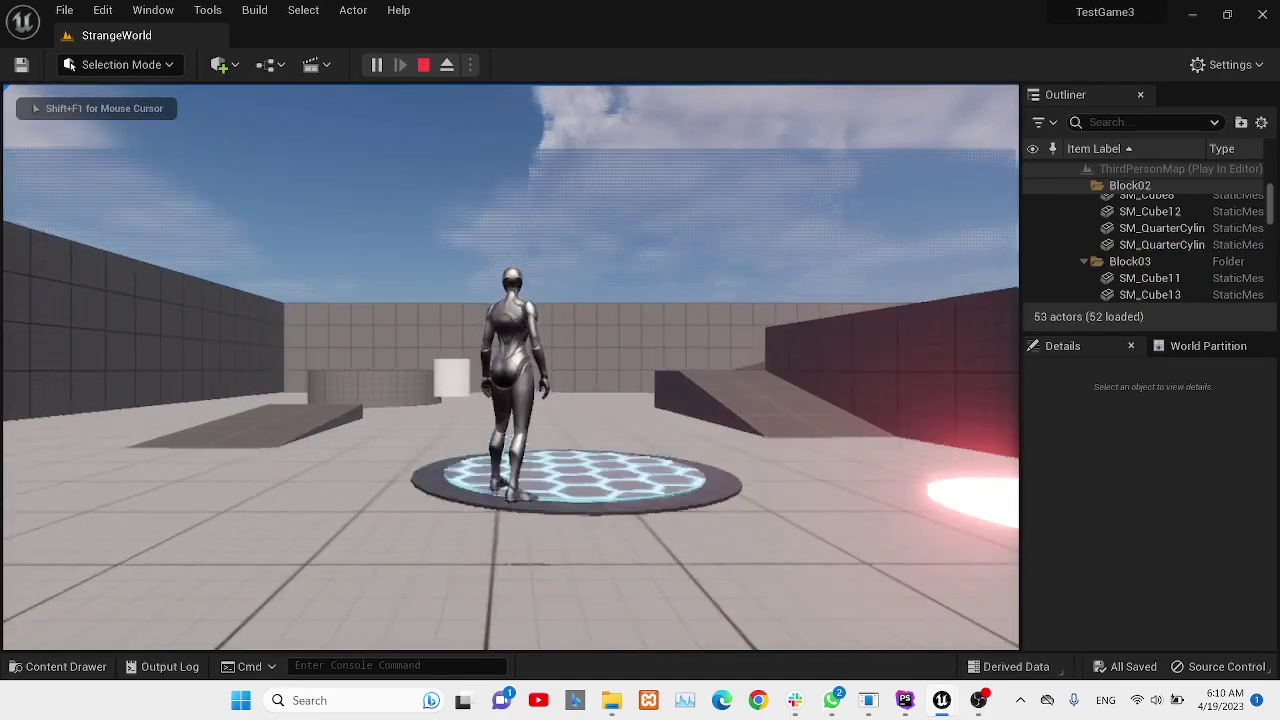
{"action": "key", "text": "w"}
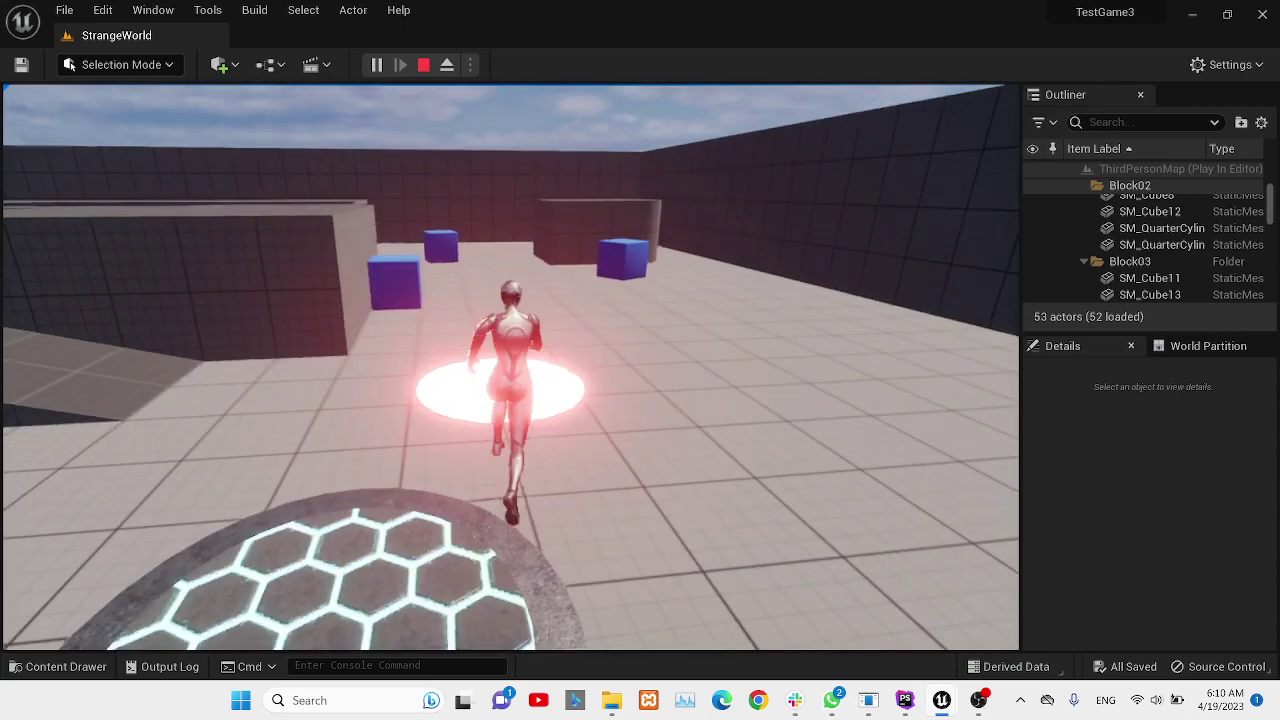
{"action": "key", "text": "w"}
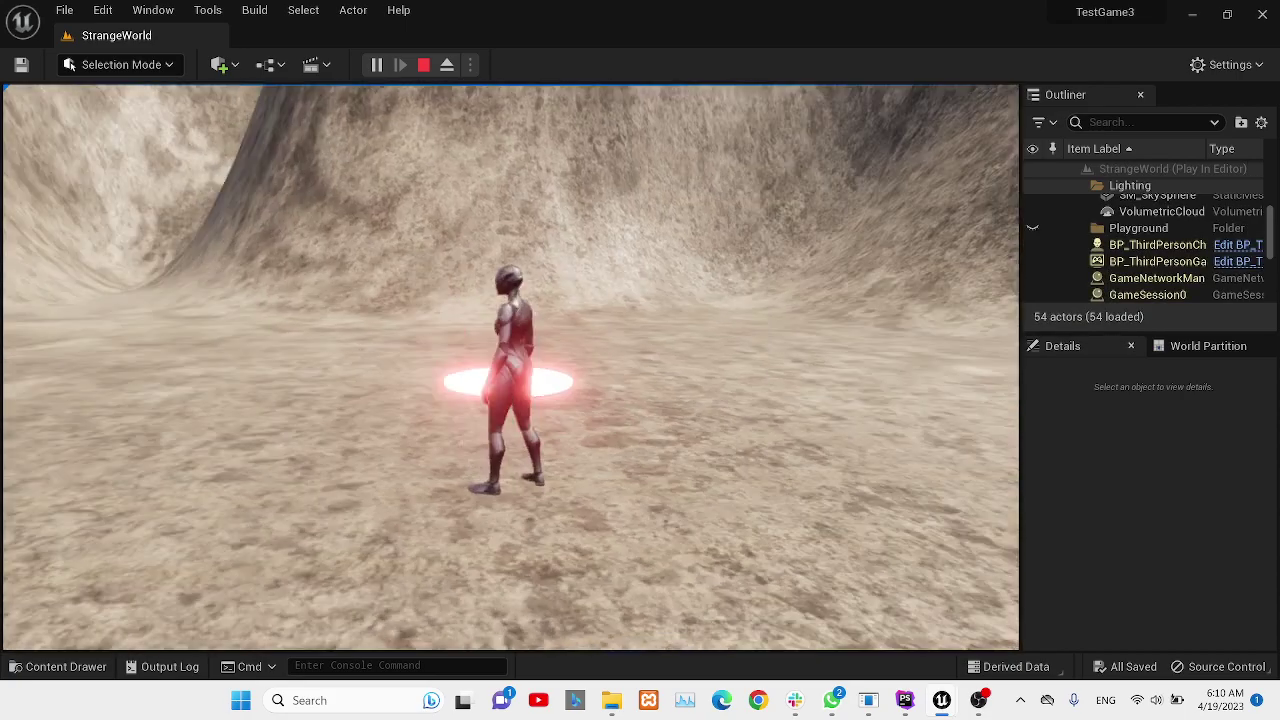
{"action": "key", "text": "w"}
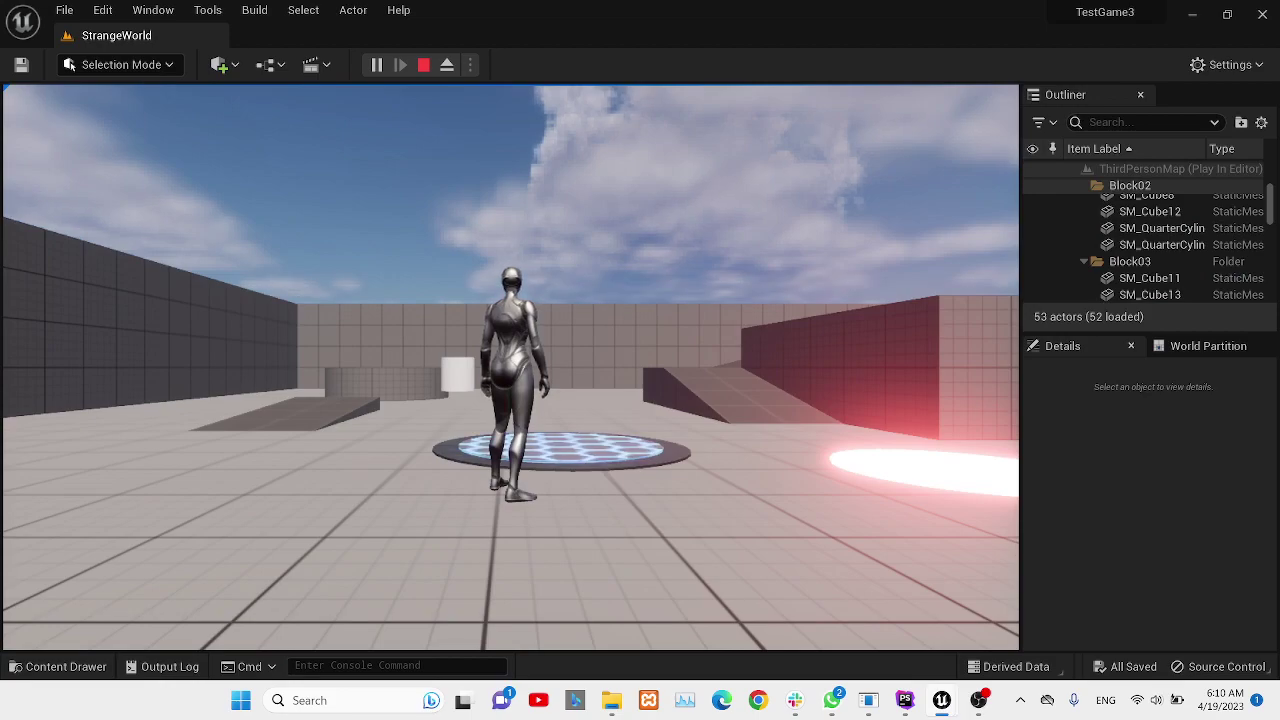
{"action": "key", "text": "w"}
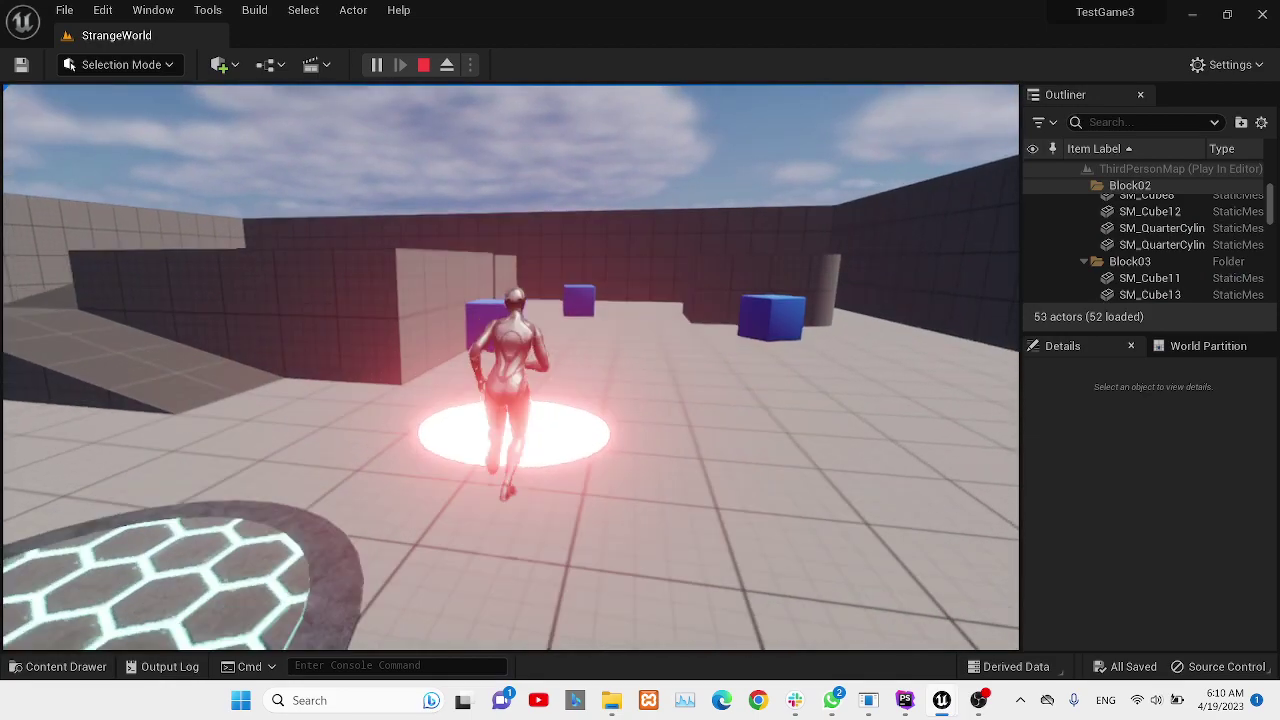
{"action": "key", "text": "w"}
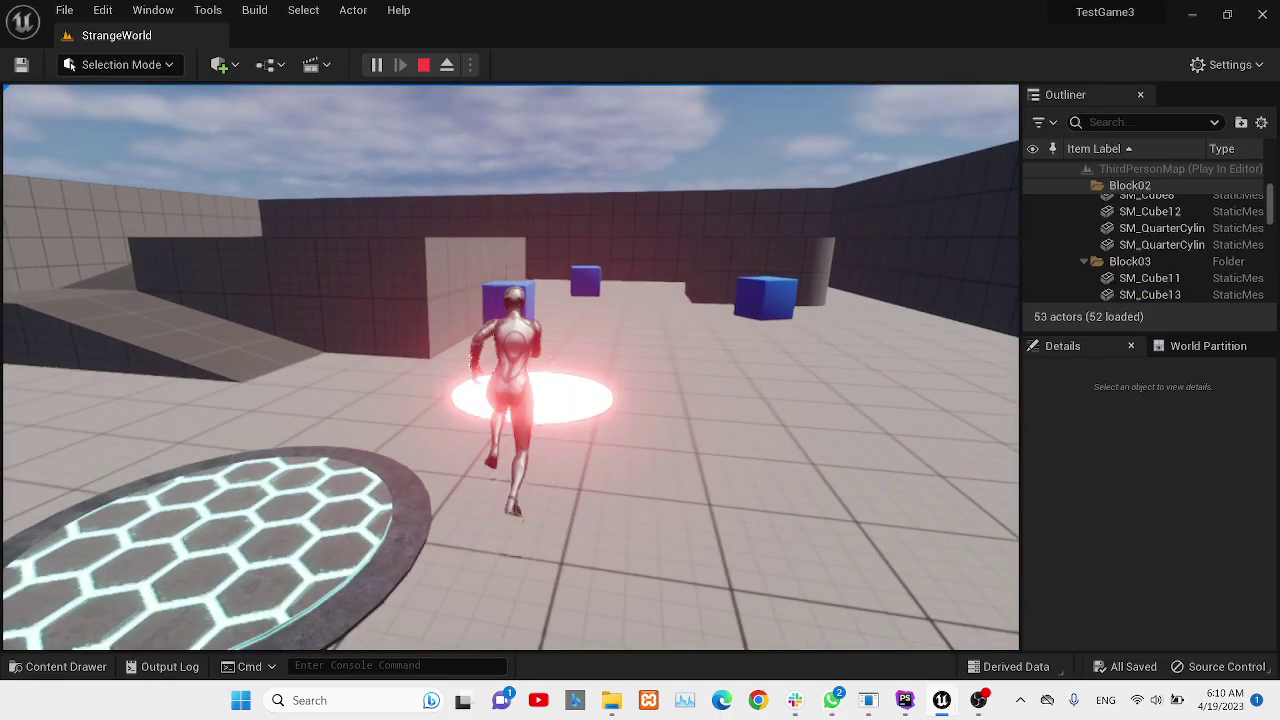
{"action": "key", "text": "w"}
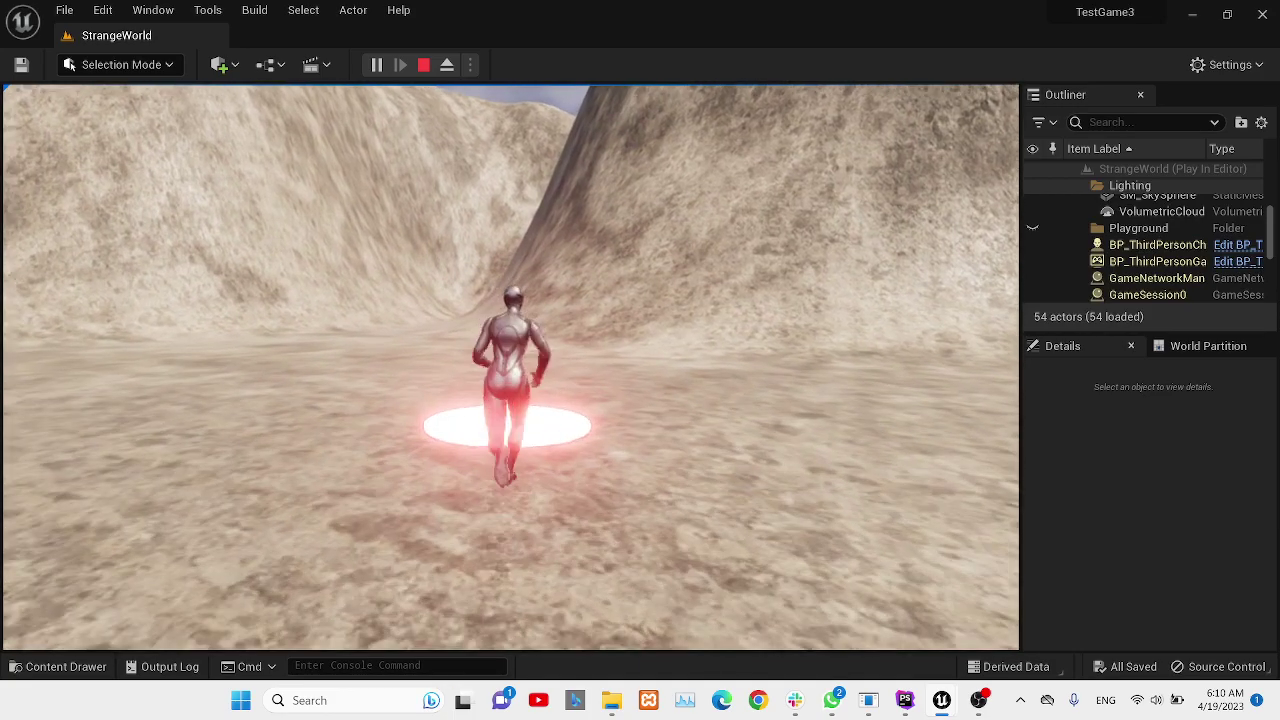
{"action": "key", "text": "w"}
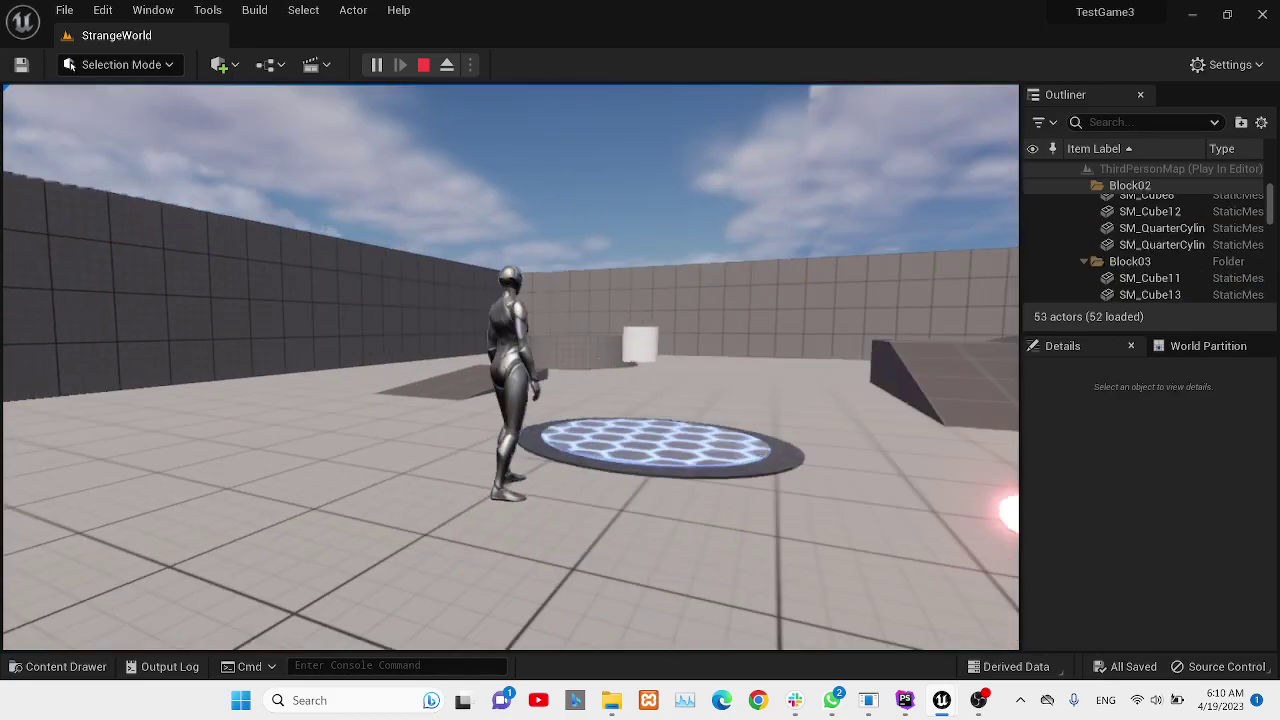